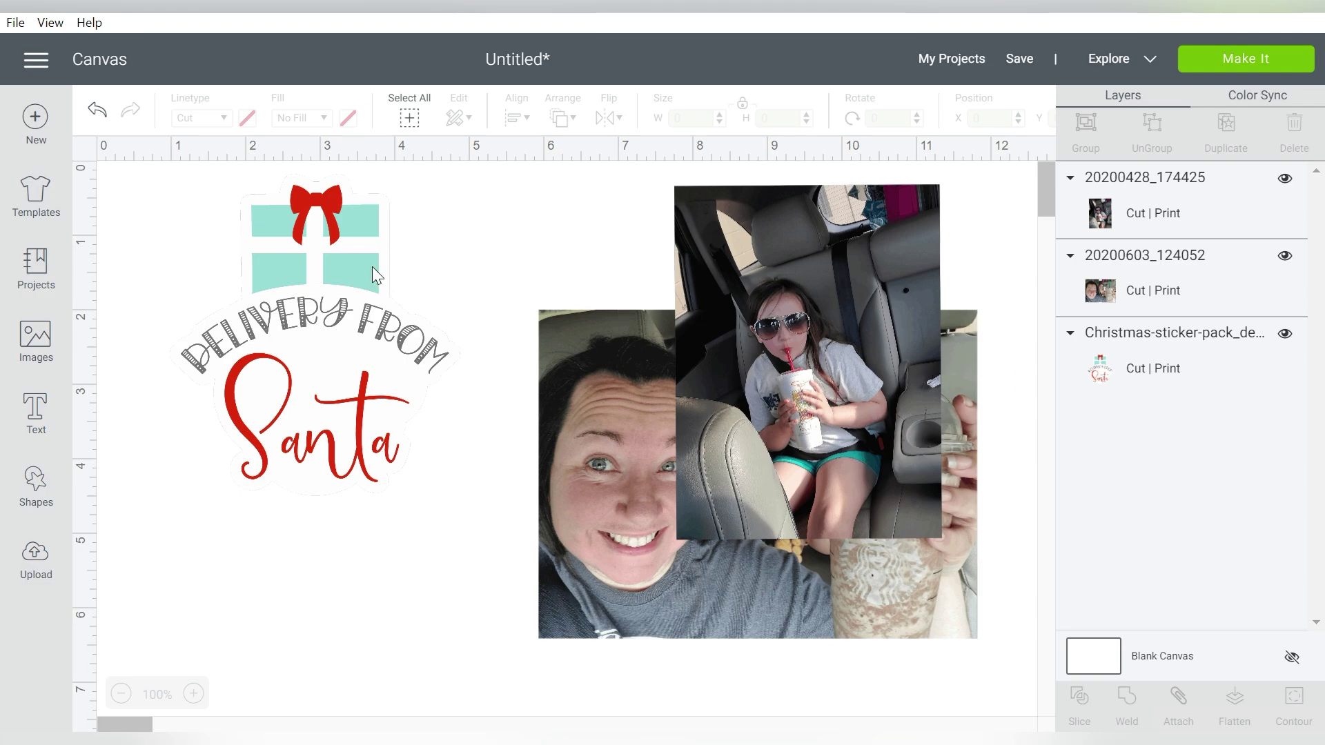
# - Drag the 'Delivery from Santa' sticker behind the two uploaded photos
pyautogui.moveTo(334, 253); pyautogui.dragTo(700, 351)
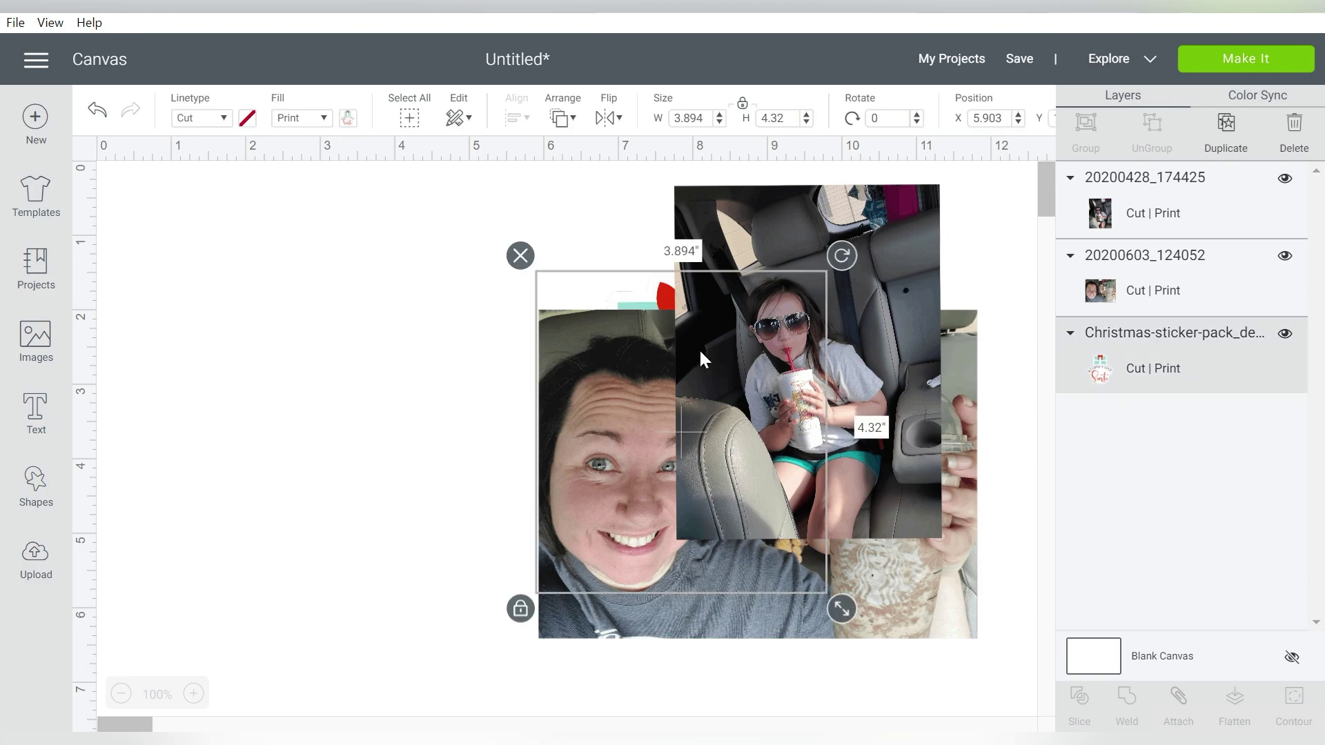
# - Shift the sticker and both photos together to the canvas's right edge
pyautogui.moveTo(421, 239); pyautogui.dragTo(929, 417)
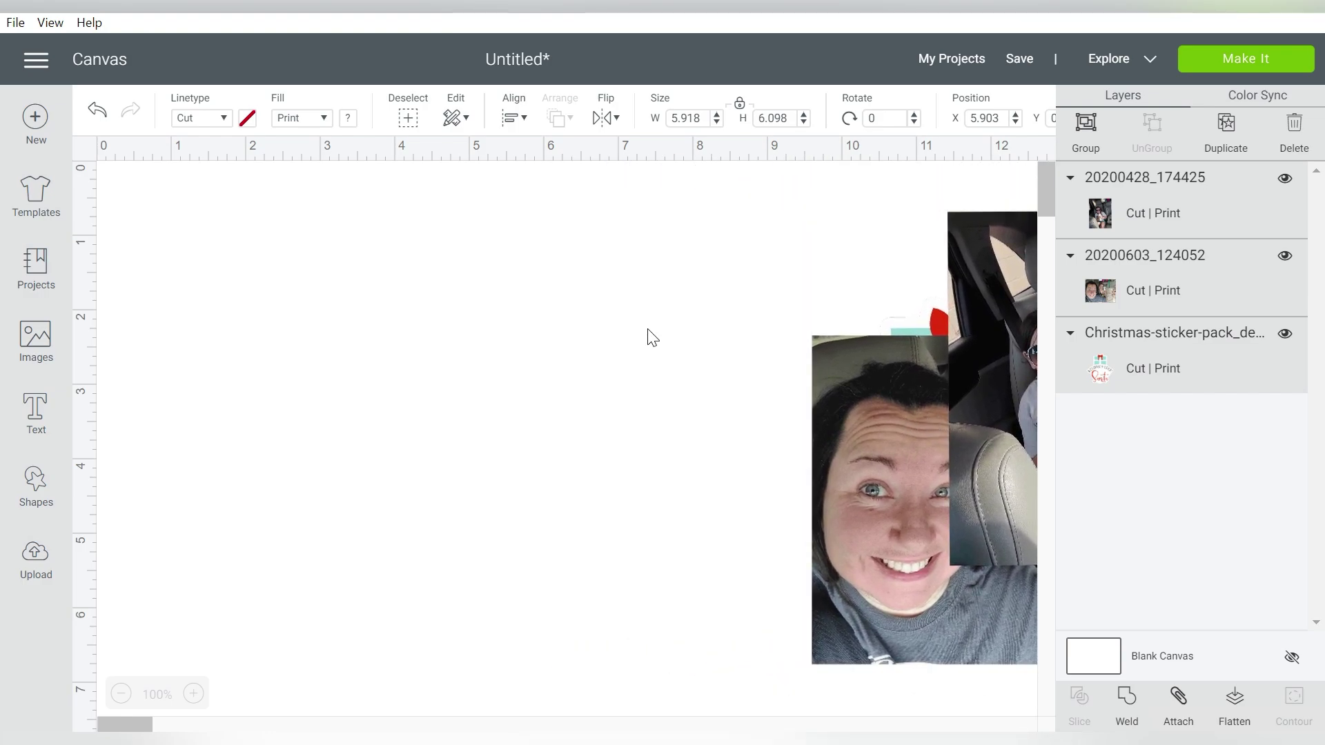
pyautogui.click(651, 336)
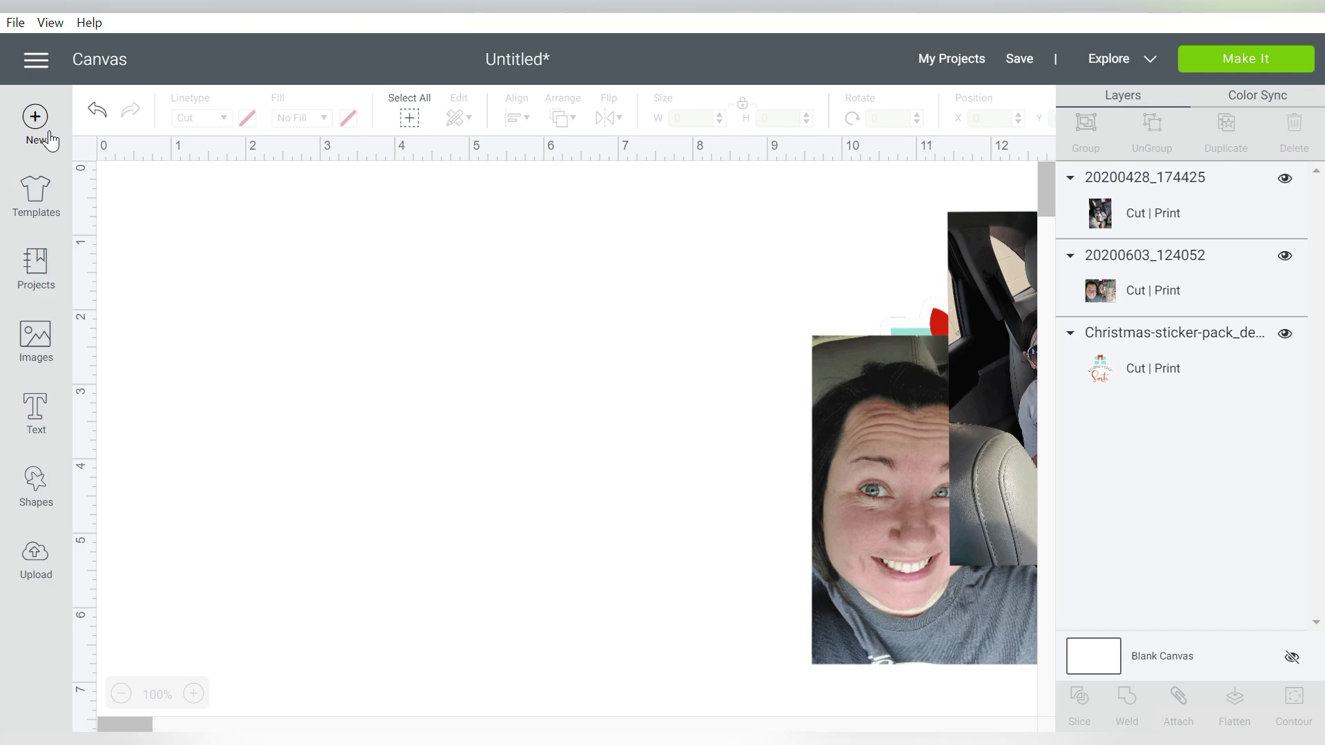
# - Add a square overlapping the circle's edge and select both shapes
pyautogui.click(39, 483)
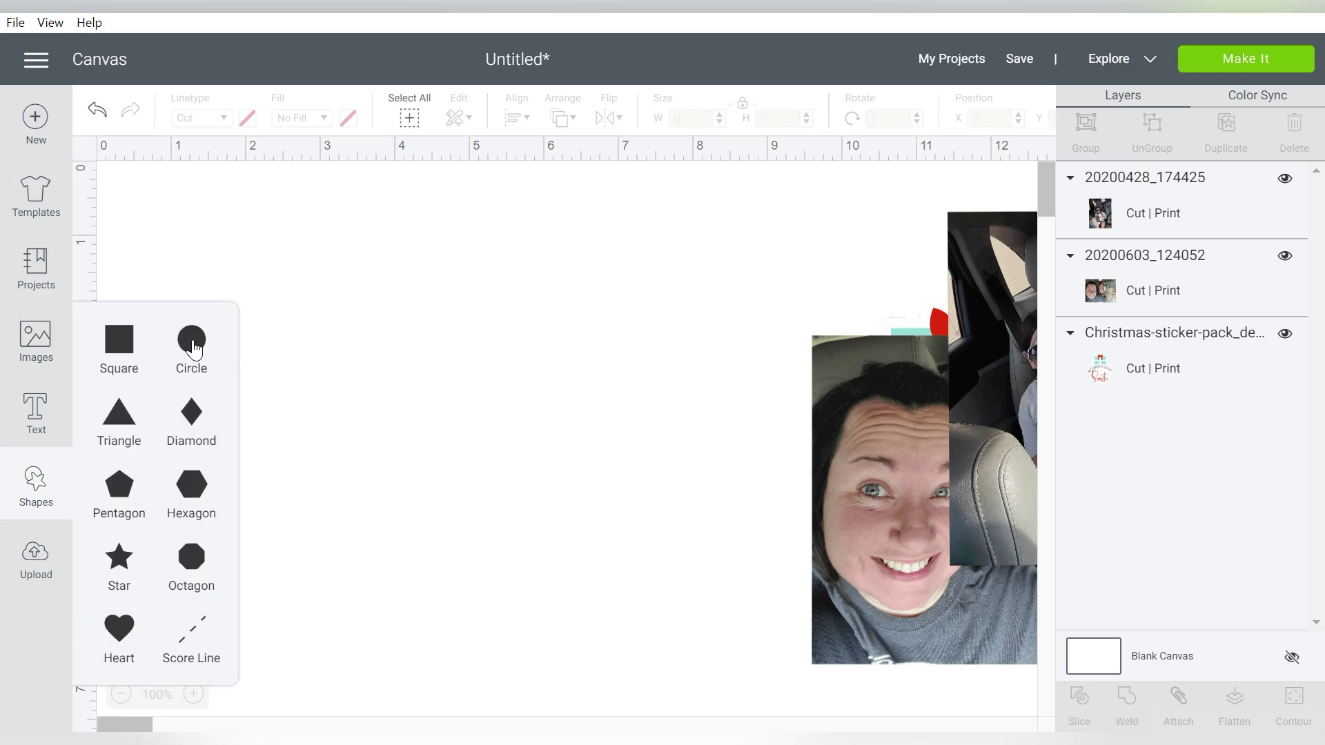
pyautogui.click(130, 353)
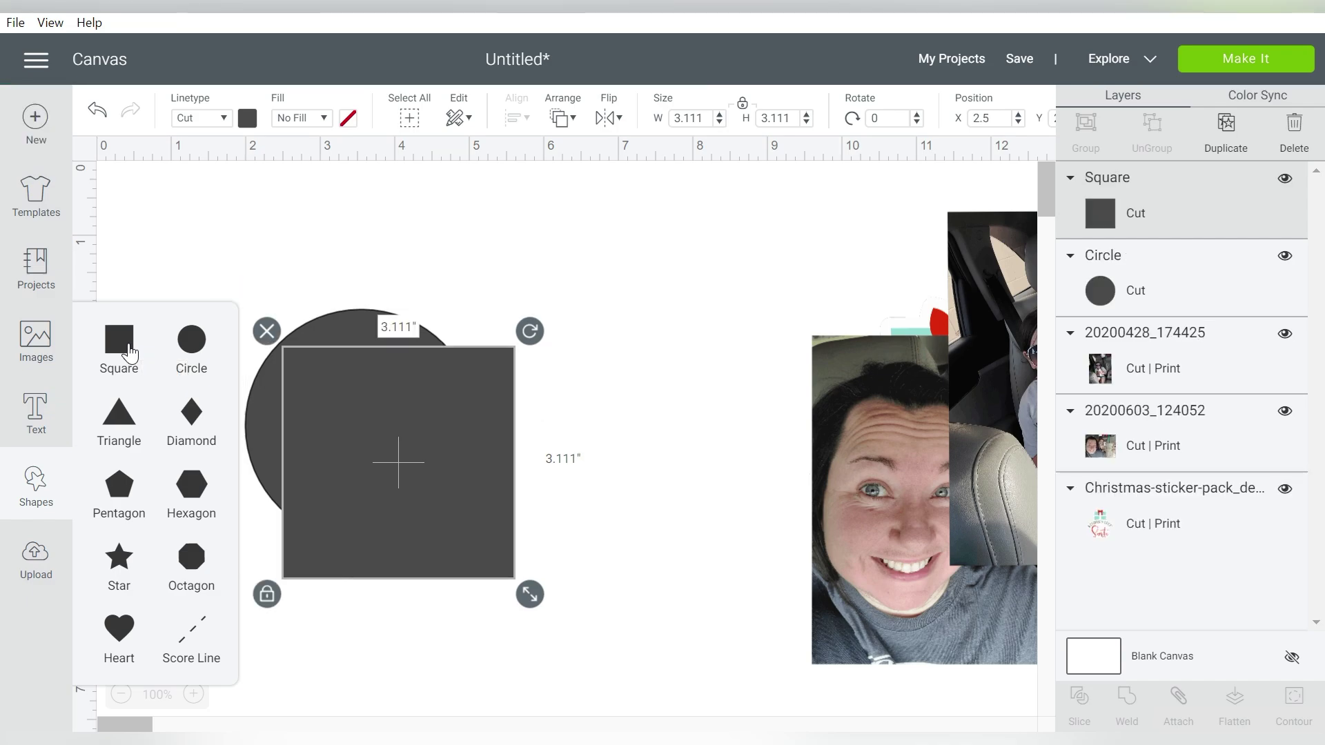
pyautogui.click(560, 221)
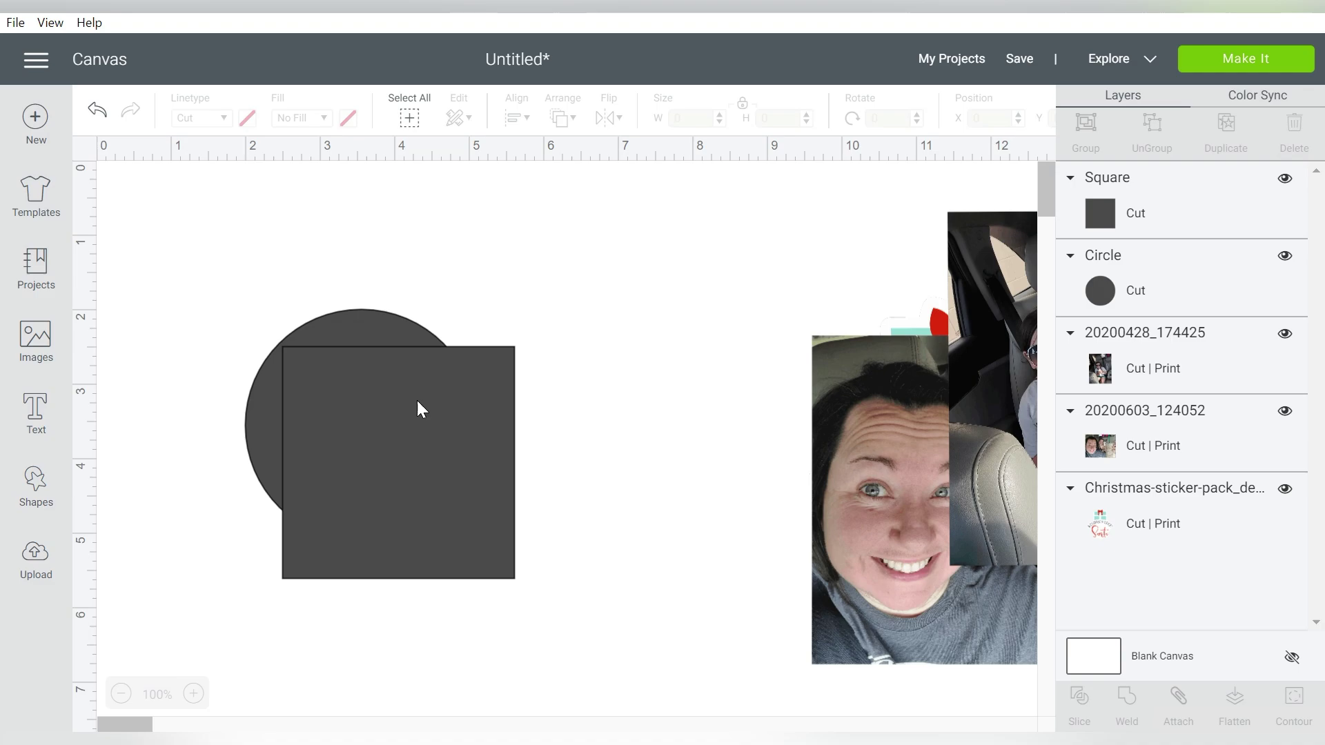
pyautogui.moveTo(418, 409); pyautogui.dragTo(487, 407)
pyautogui.click(509, 275)
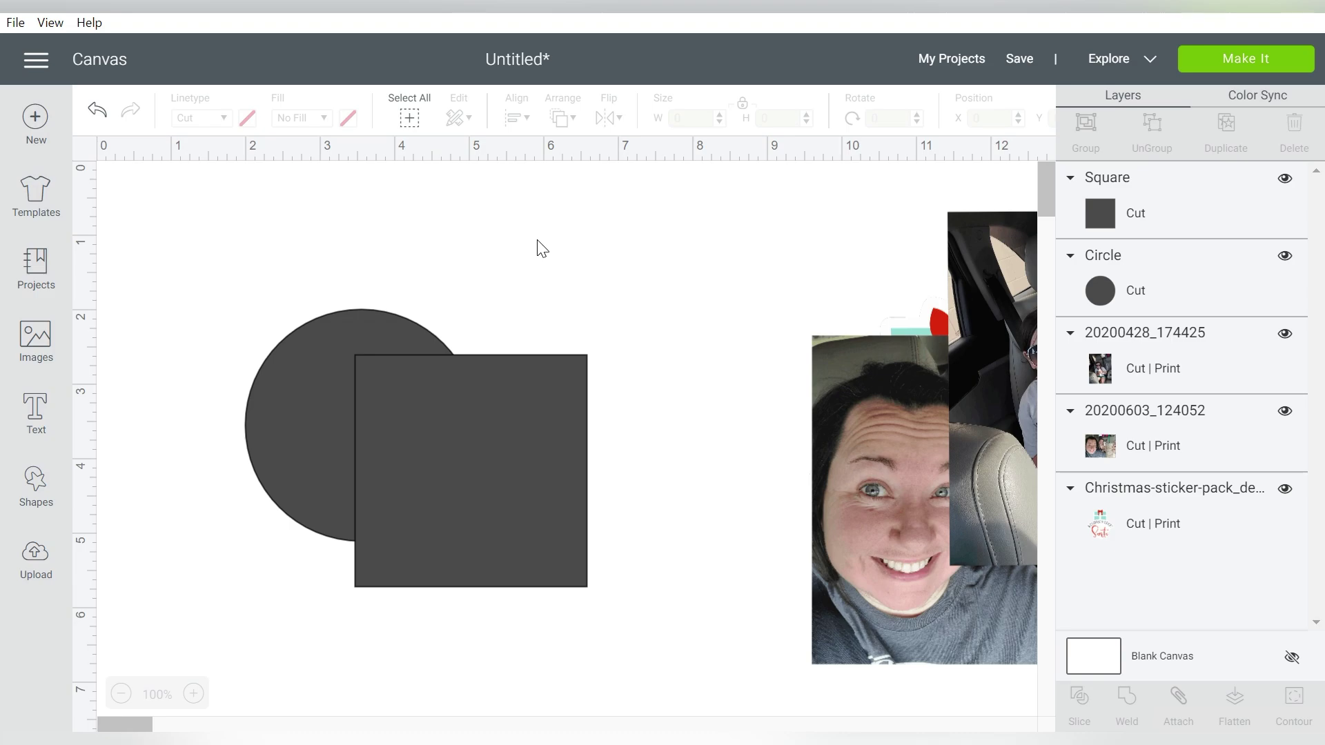
pyautogui.moveTo(538, 242); pyautogui.dragTo(314, 511)
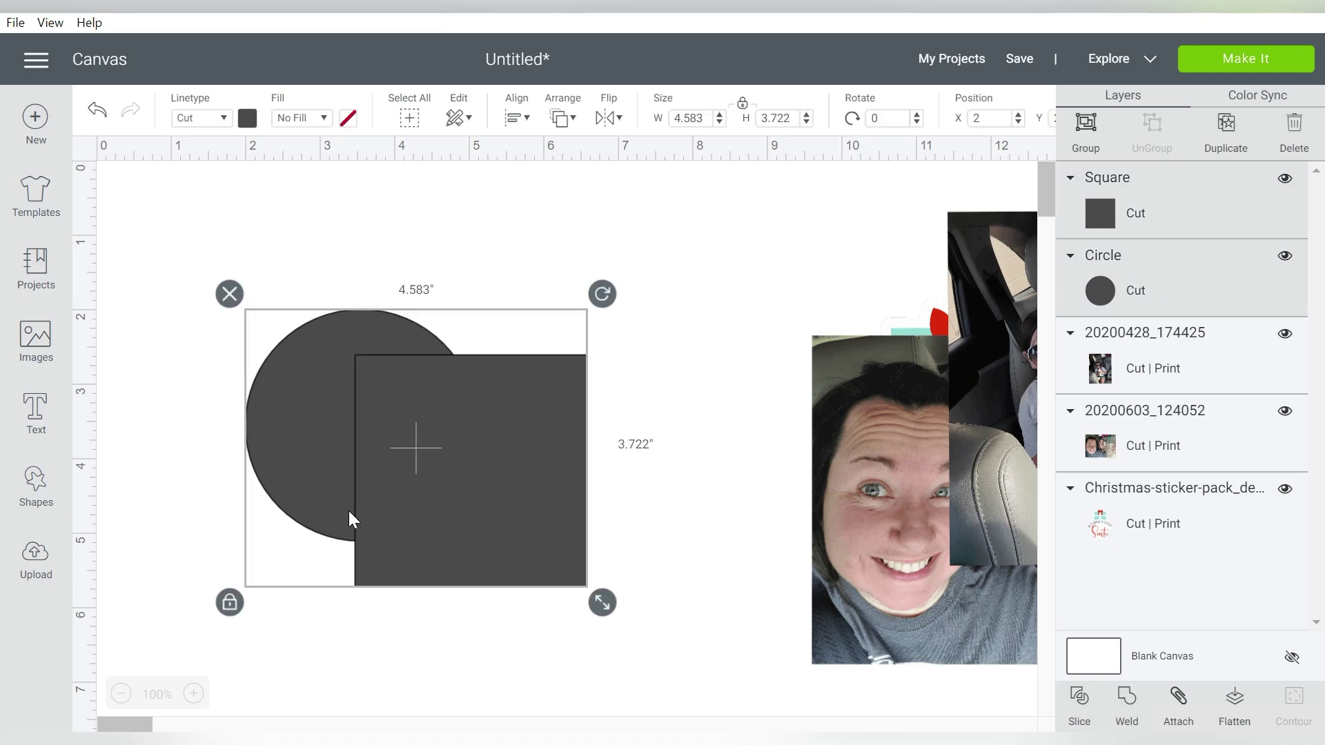
# - Slice the circle and square, then spread out and rearrange the four resulting pieces
pyautogui.click(1080, 704)
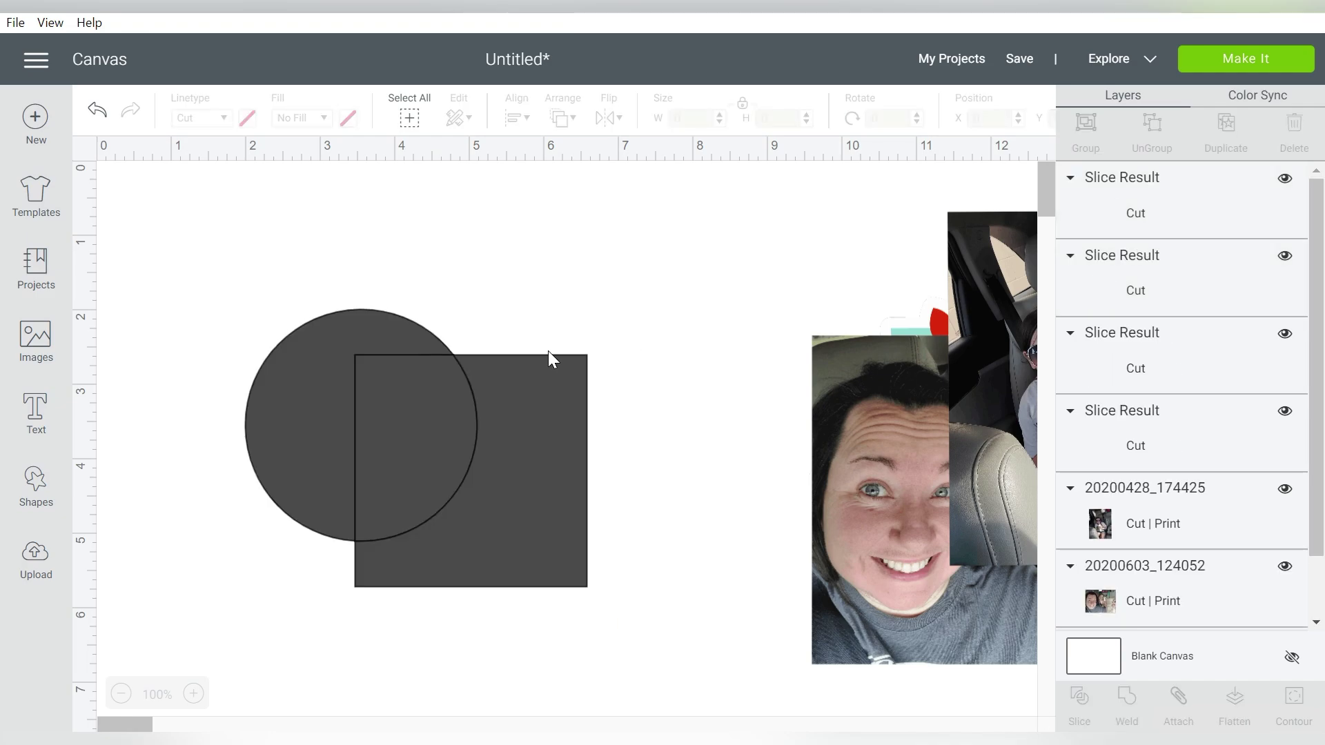
pyautogui.moveTo(530, 411); pyautogui.dragTo(618, 477)
pyautogui.moveTo(311, 362); pyautogui.dragTo(238, 305)
pyautogui.moveTo(453, 398); pyautogui.dragTo(602, 308)
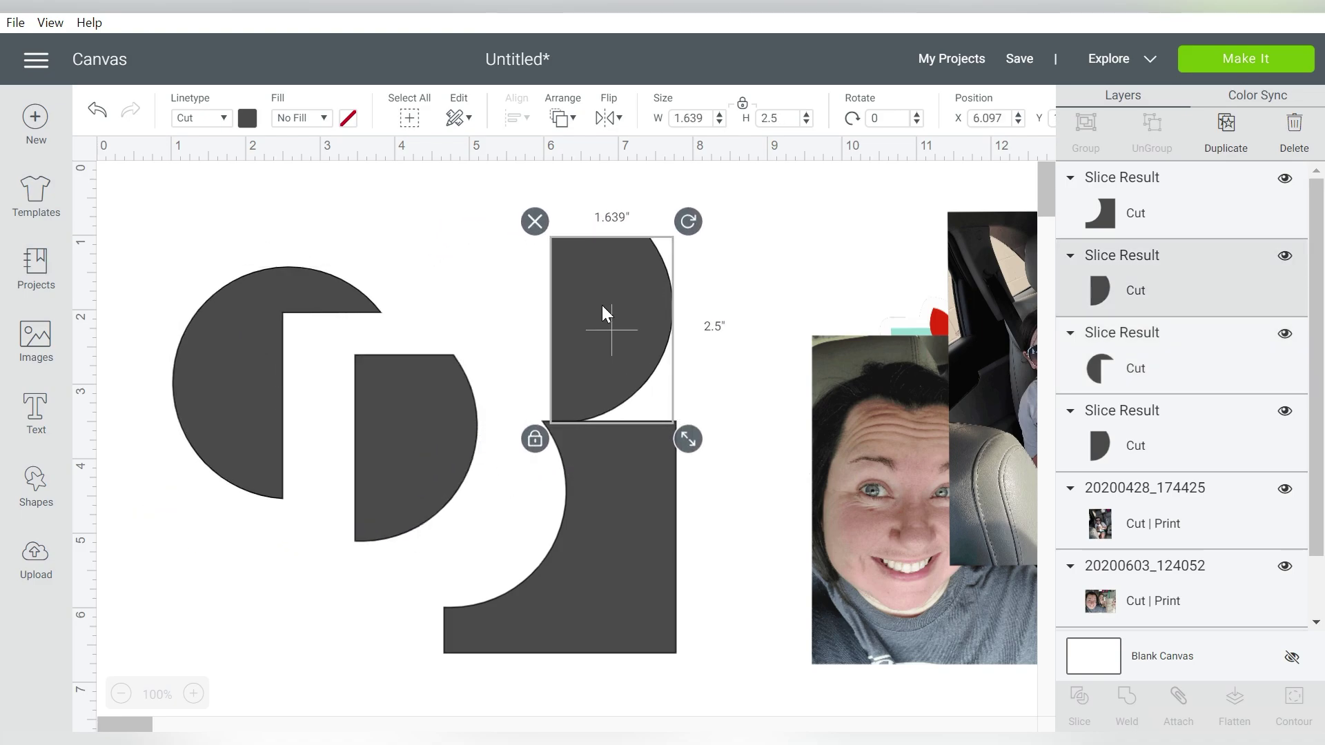
pyautogui.moveTo(448, 434); pyautogui.dragTo(552, 444)
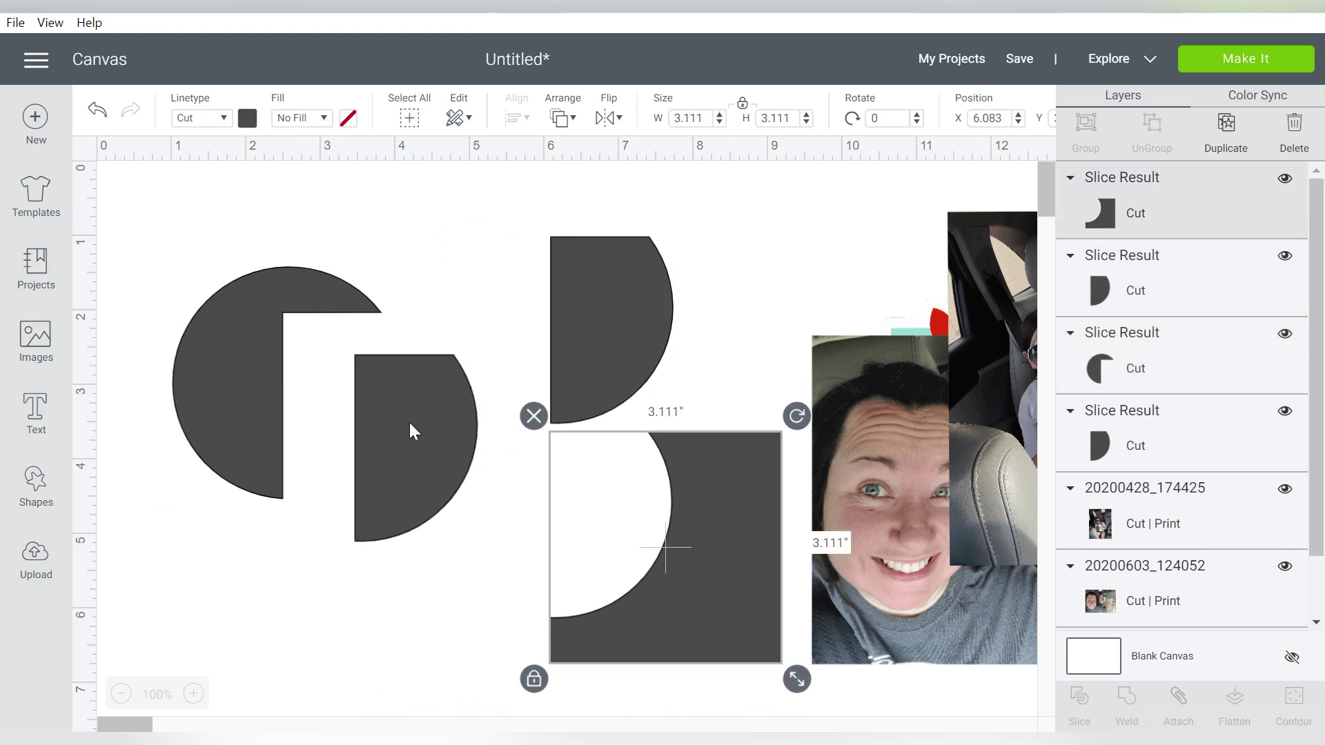
pyautogui.moveTo(407, 425); pyautogui.dragTo(334, 387)
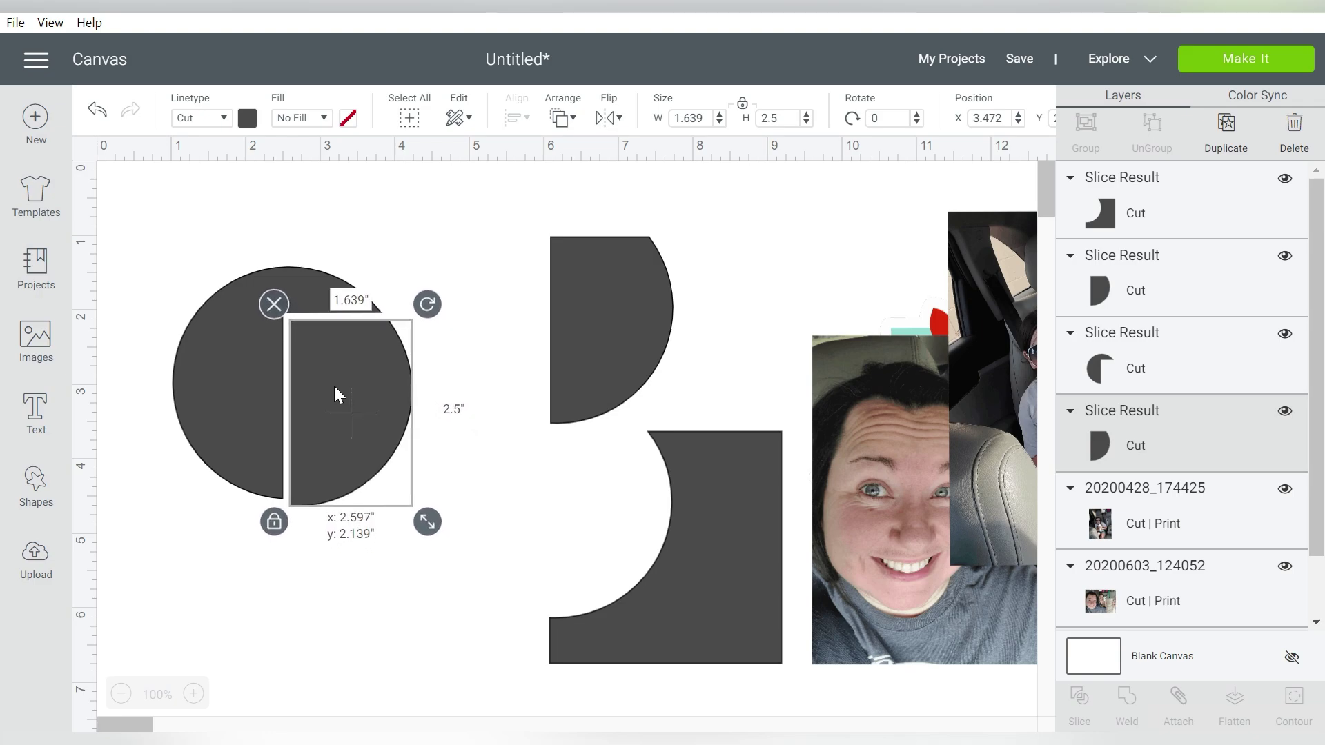
pyautogui.moveTo(574, 344); pyautogui.dragTo(594, 522)
pyautogui.click(572, 325)
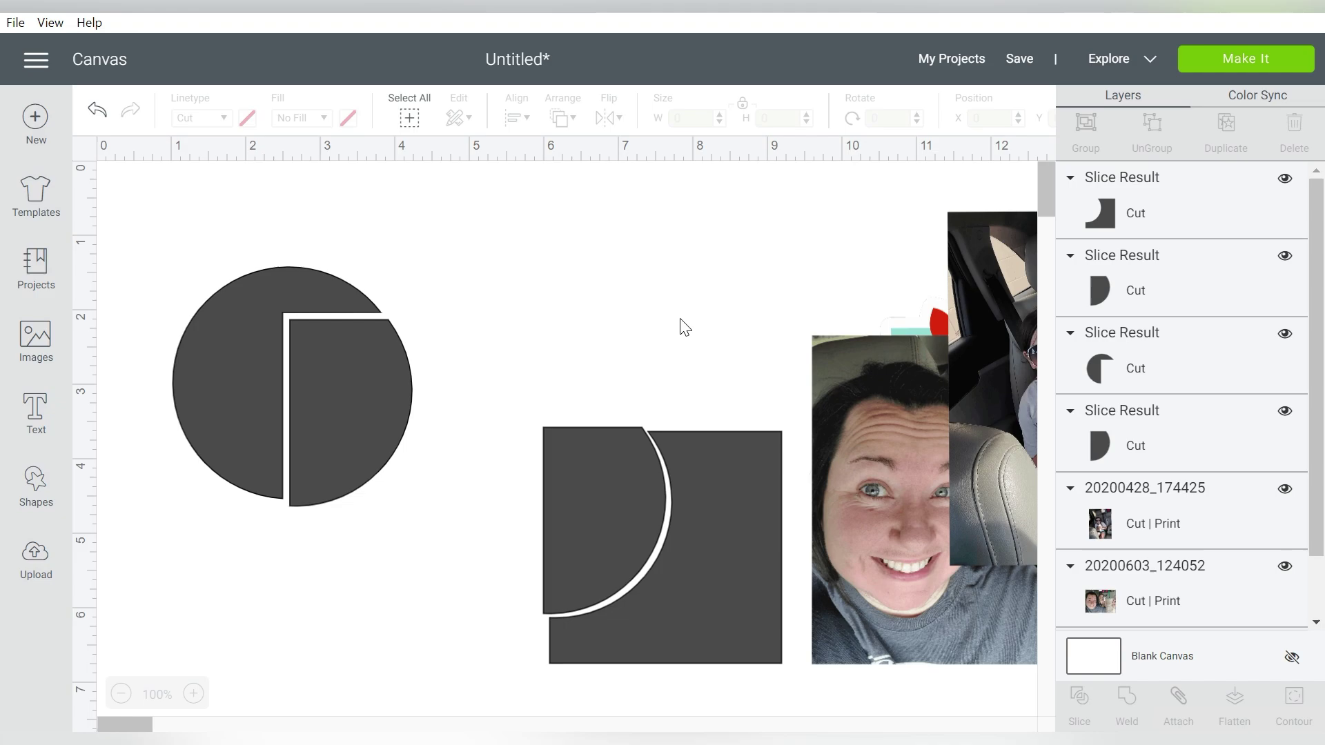
pyautogui.moveTo(739, 232); pyautogui.dragTo(255, 656)
# - Delete the slice pieces and add a heart enlarged to about 6.8 inches
pyautogui.press('Delete')
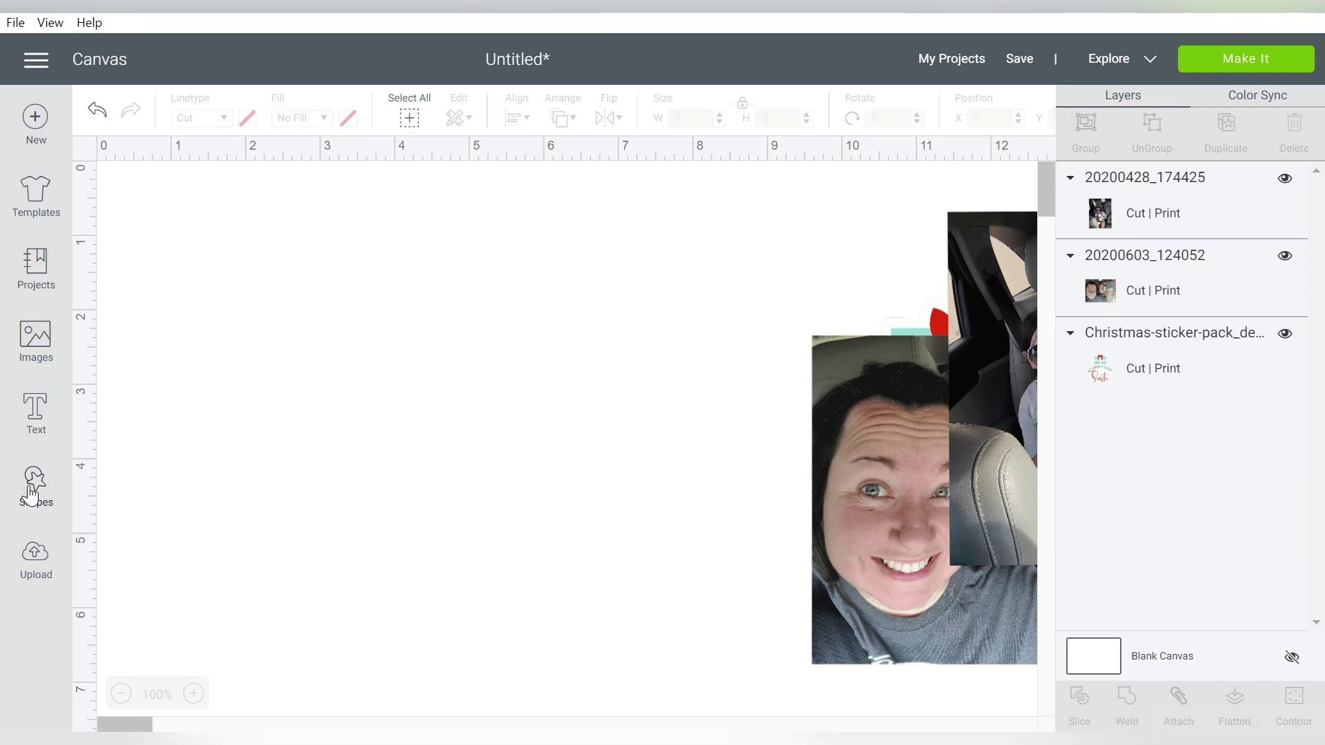
pyautogui.click(31, 492)
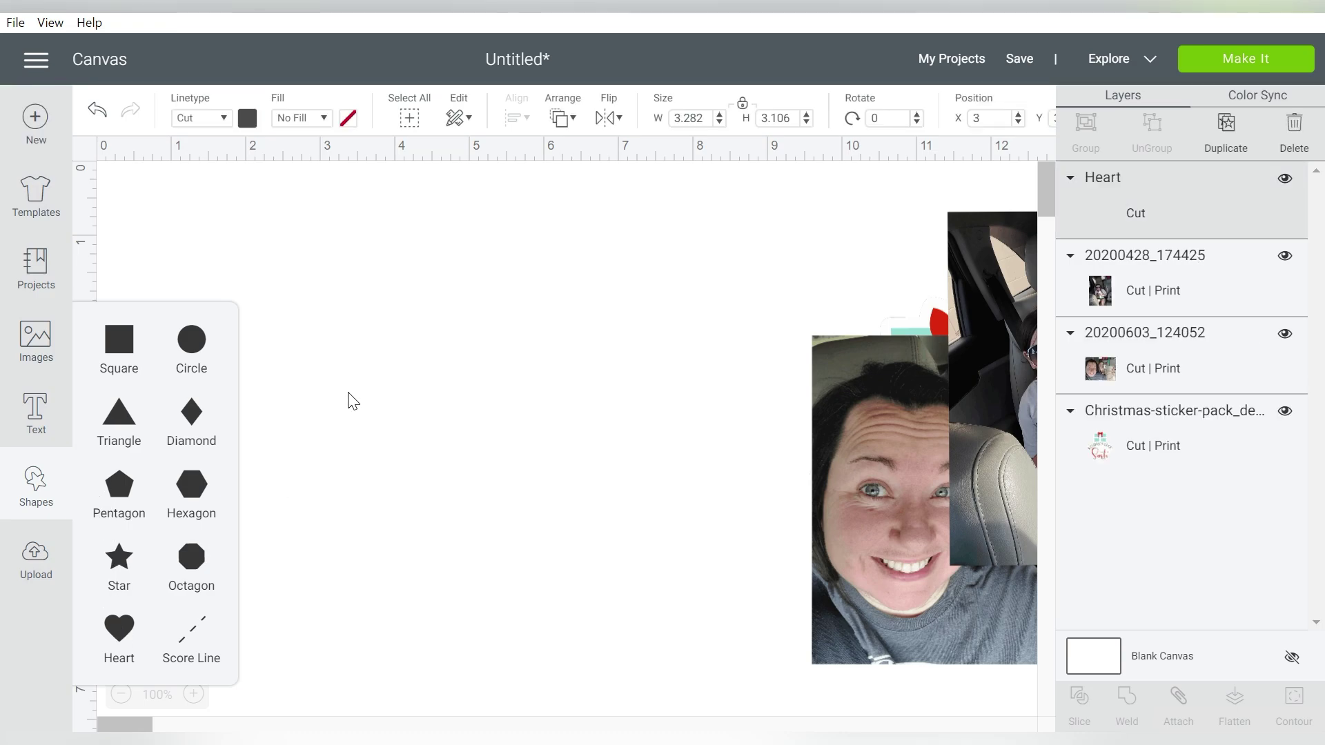
pyautogui.moveTo(423, 425); pyautogui.dragTo(325, 255)
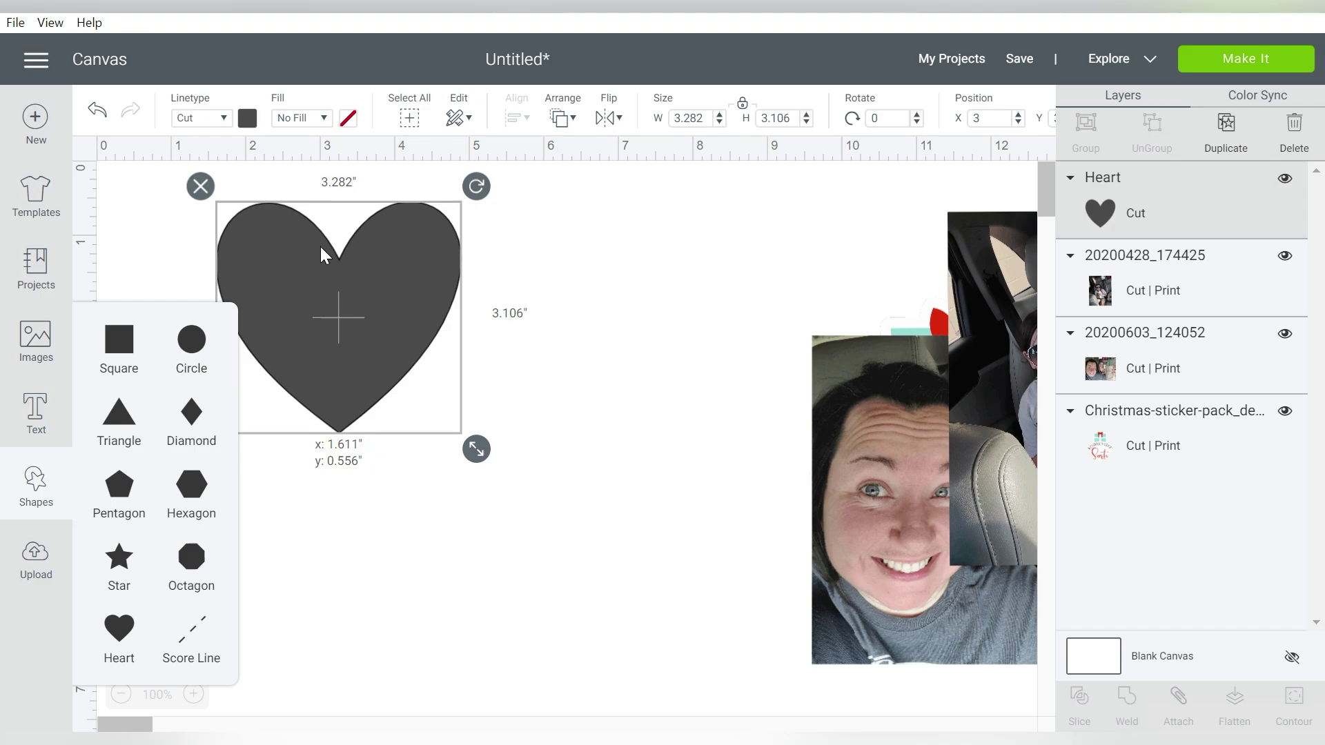
pyautogui.moveTo(476, 449); pyautogui.dragTo(751, 636)
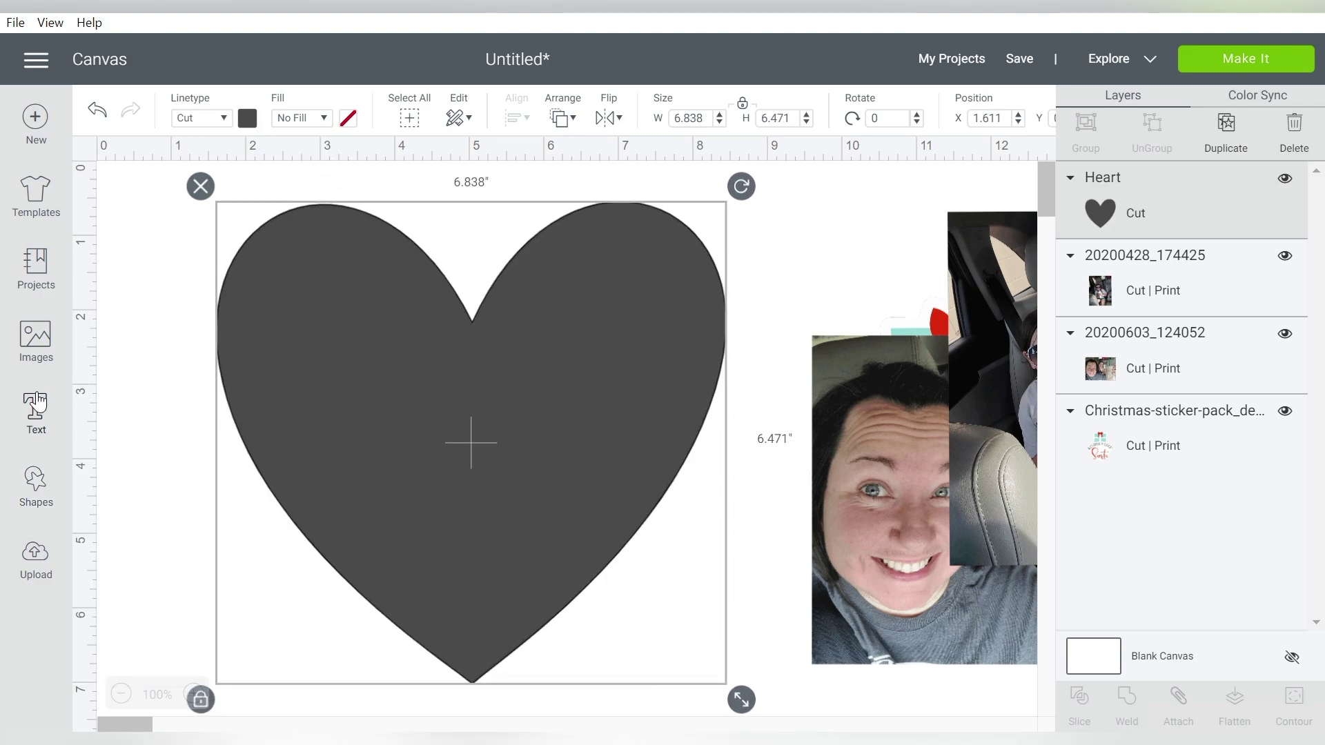
# - Add the text 'love' in 212 Moon Child Script with letter spacing -0.6
pyautogui.click(38, 404)
pyautogui.write('love')
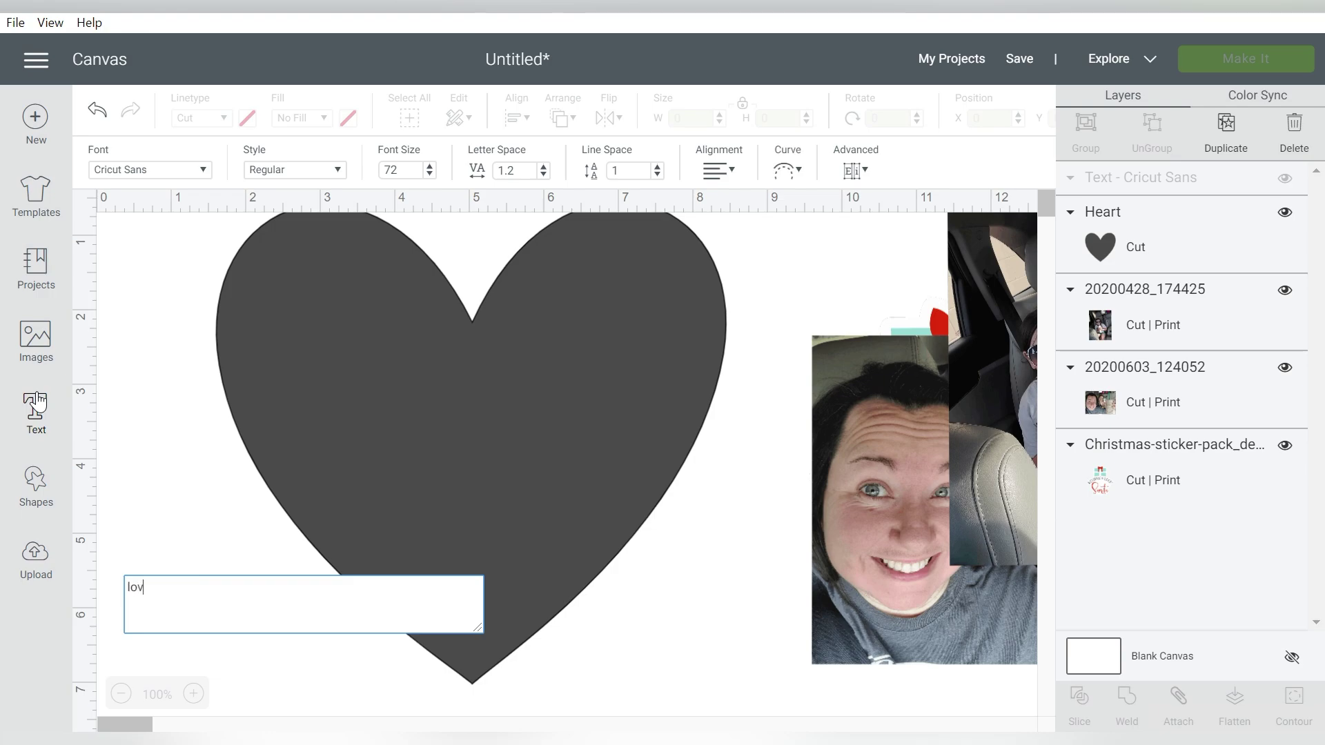
pyautogui.click(150, 169)
pyautogui.click(208, 257)
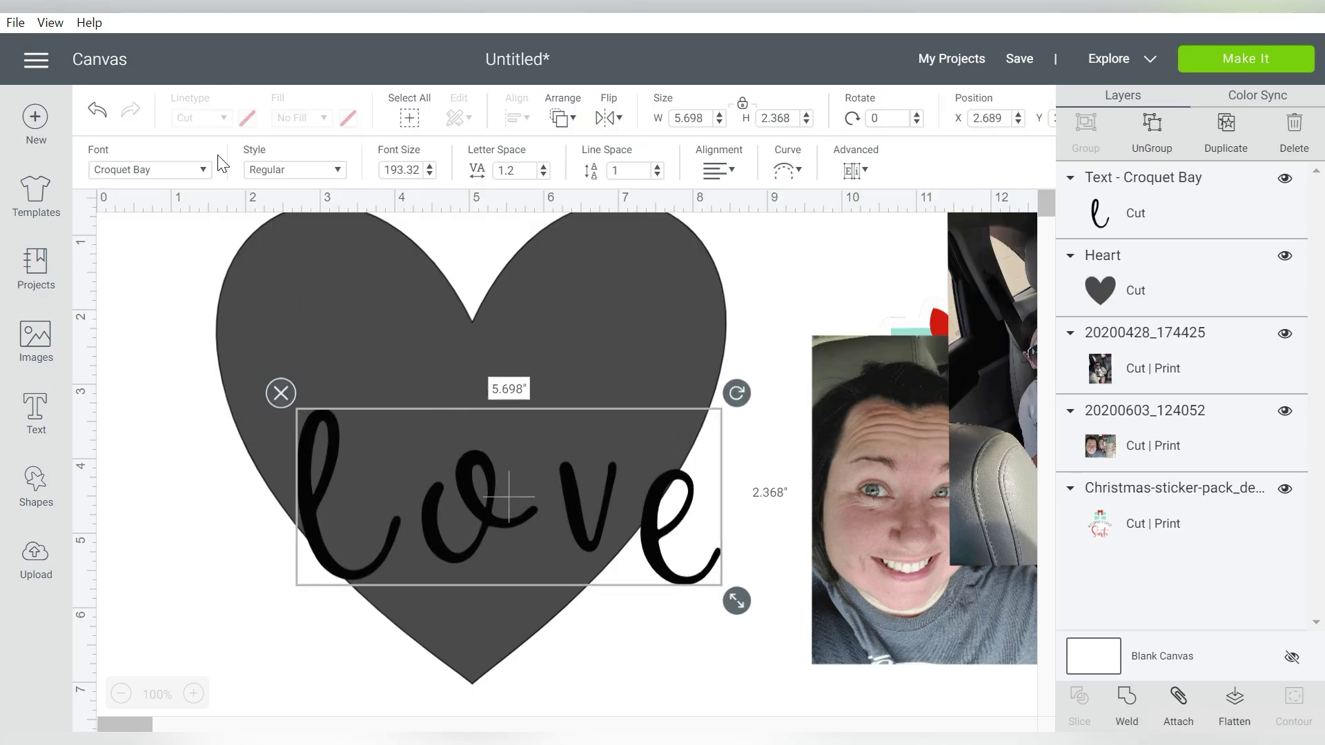
pyautogui.click(150, 169)
pyautogui.write('212')
pyautogui.click(632, 414)
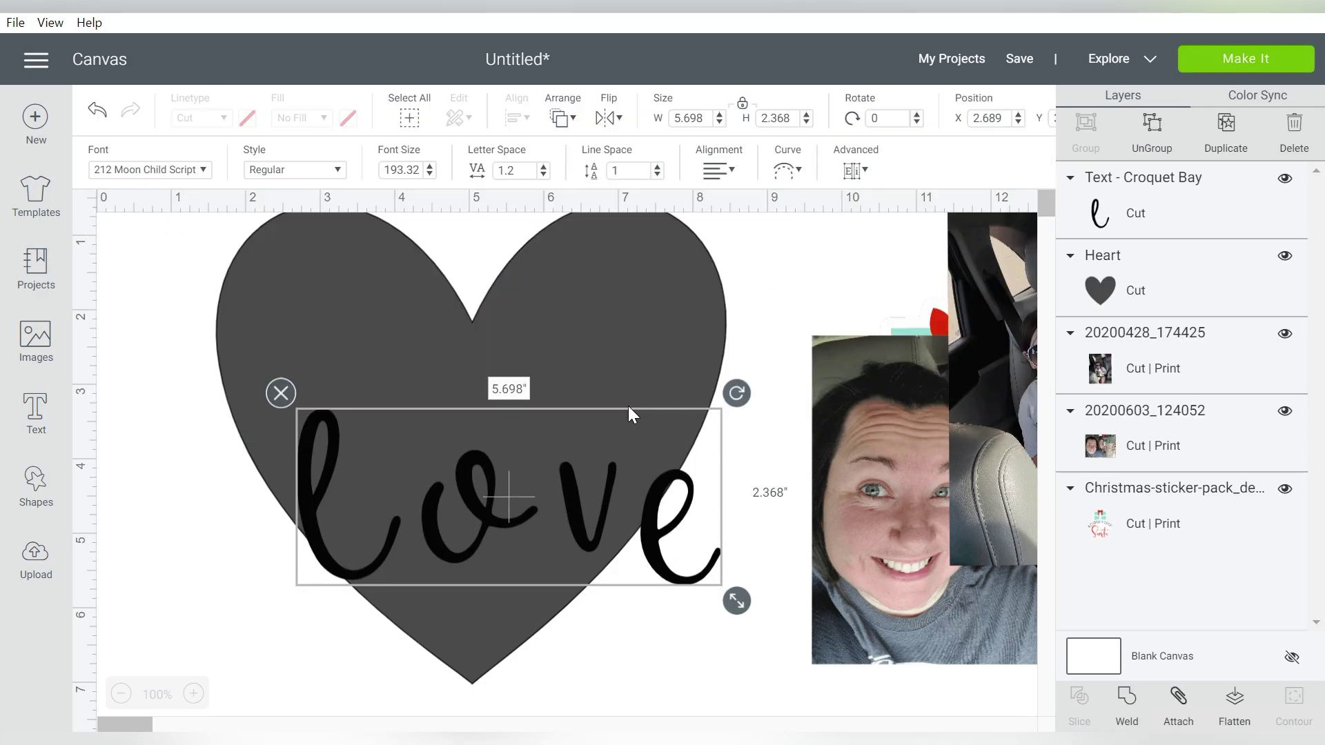
pyautogui.click(543, 176)
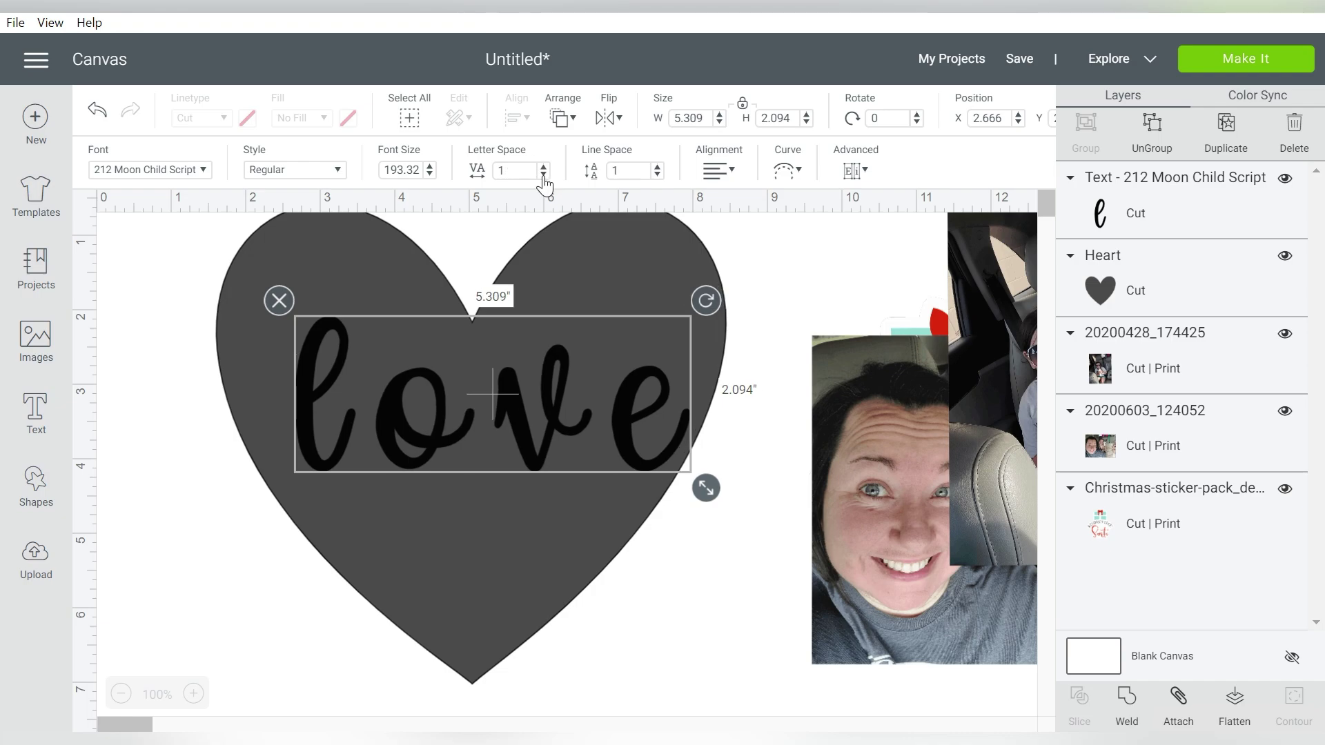
pyautogui.click(543, 176)
pyautogui.click(543, 176)
pyautogui.click(543, 176)
pyautogui.click(543, 176)
pyautogui.click(543, 176)
pyautogui.click(543, 176)
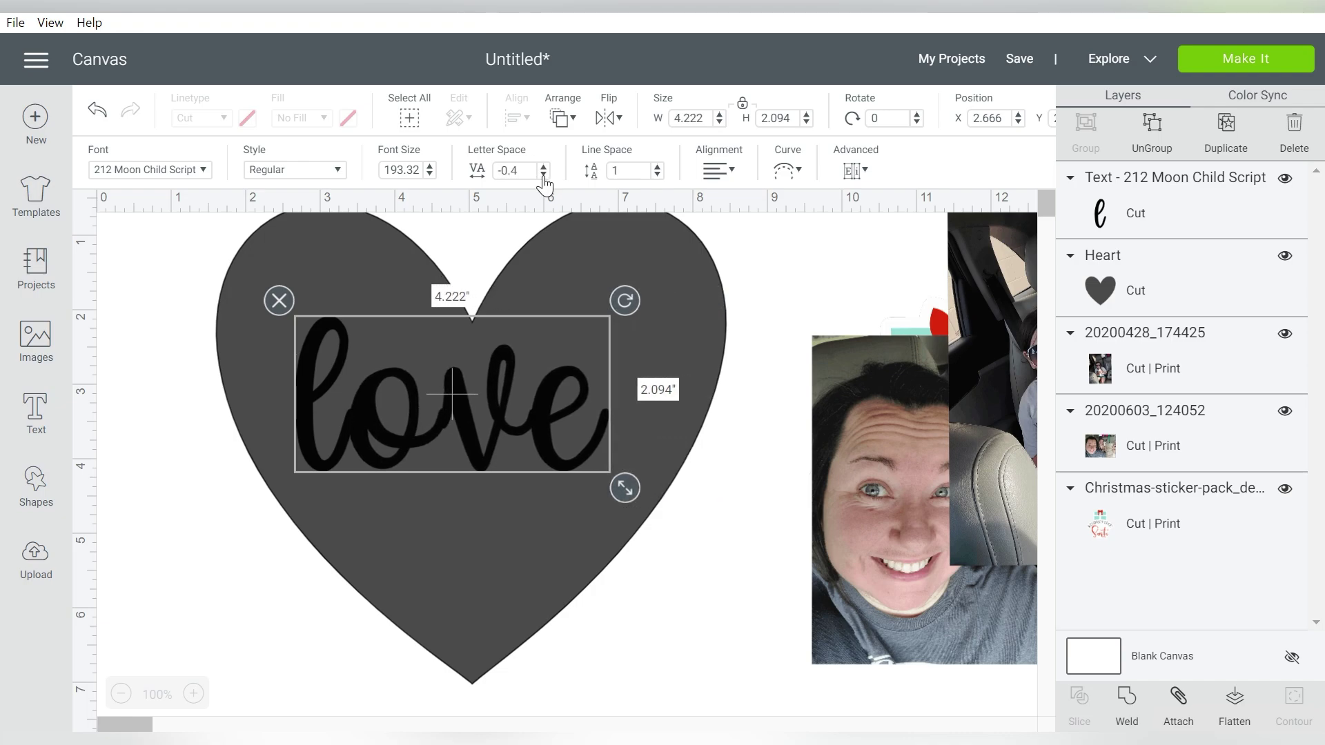
pyautogui.click(543, 176)
pyautogui.click(543, 176)
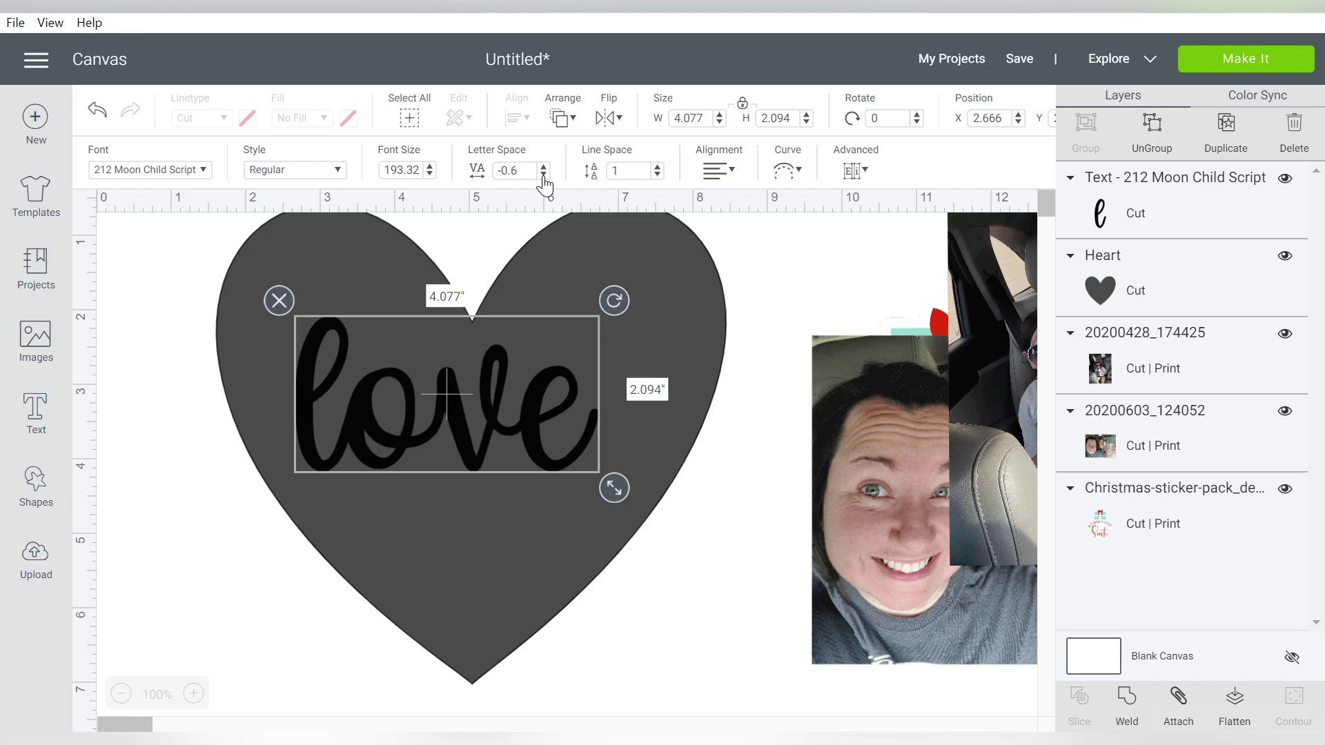
# - Weld 'love', tilt it, enlarge it to about 6.3 inches, and place it over the heart
pyautogui.click(1125, 703)
pyautogui.moveTo(472, 474); pyautogui.dragTo(490, 505)
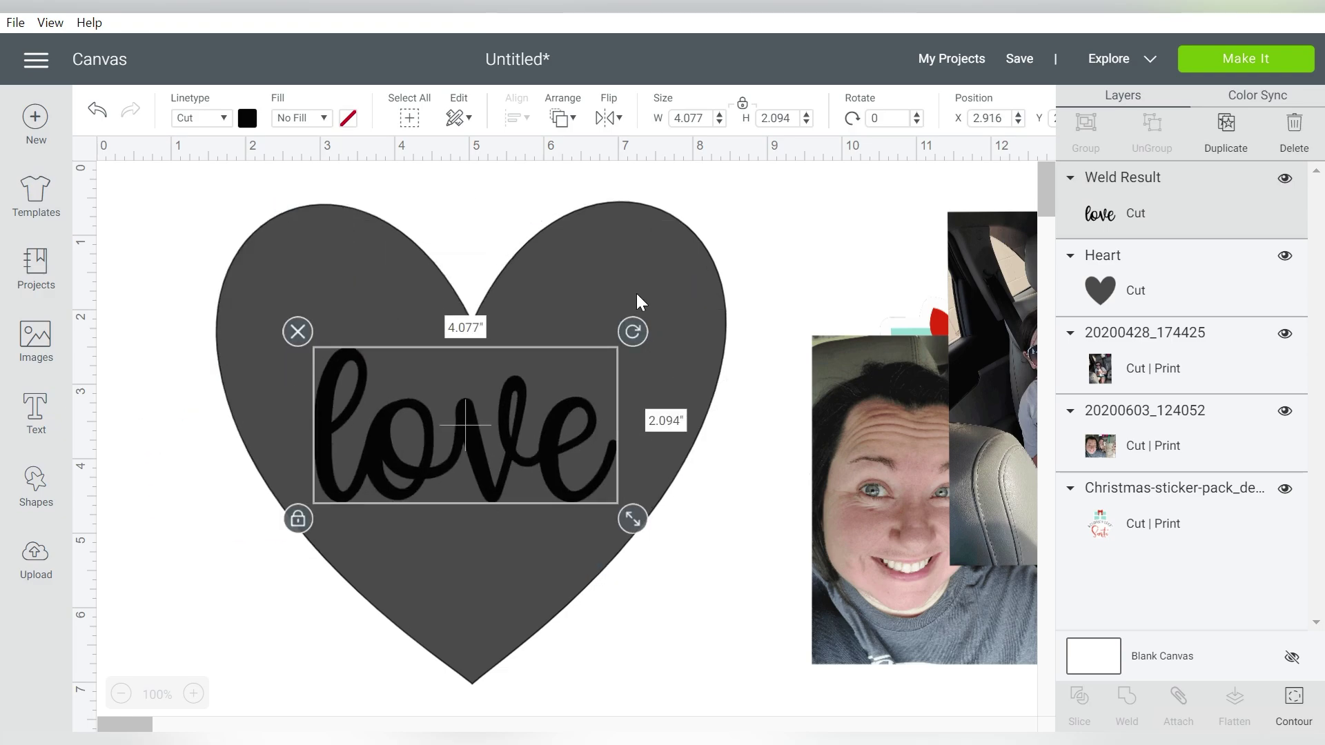
pyautogui.moveTo(635, 332); pyautogui.dragTo(599, 299)
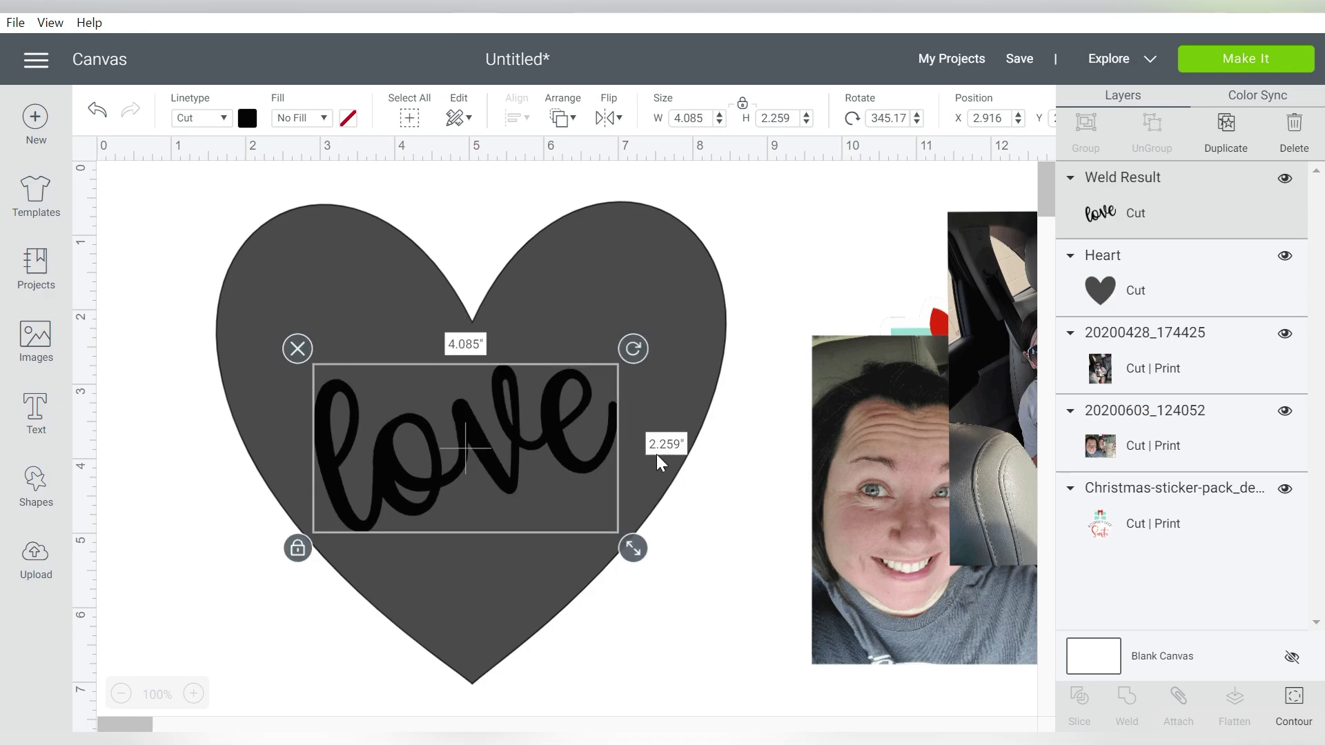
pyautogui.moveTo(633, 547); pyautogui.dragTo(800, 640)
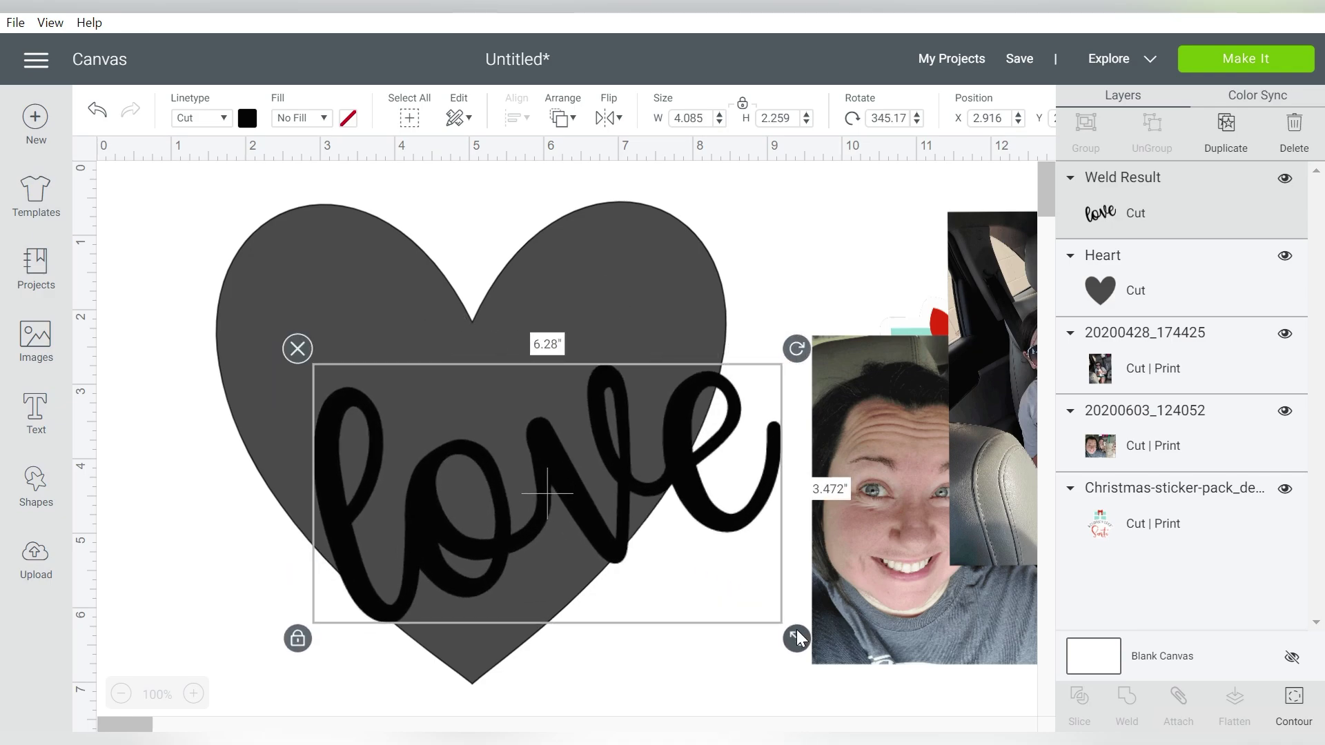
pyautogui.moveTo(625, 464); pyautogui.dragTo(558, 388)
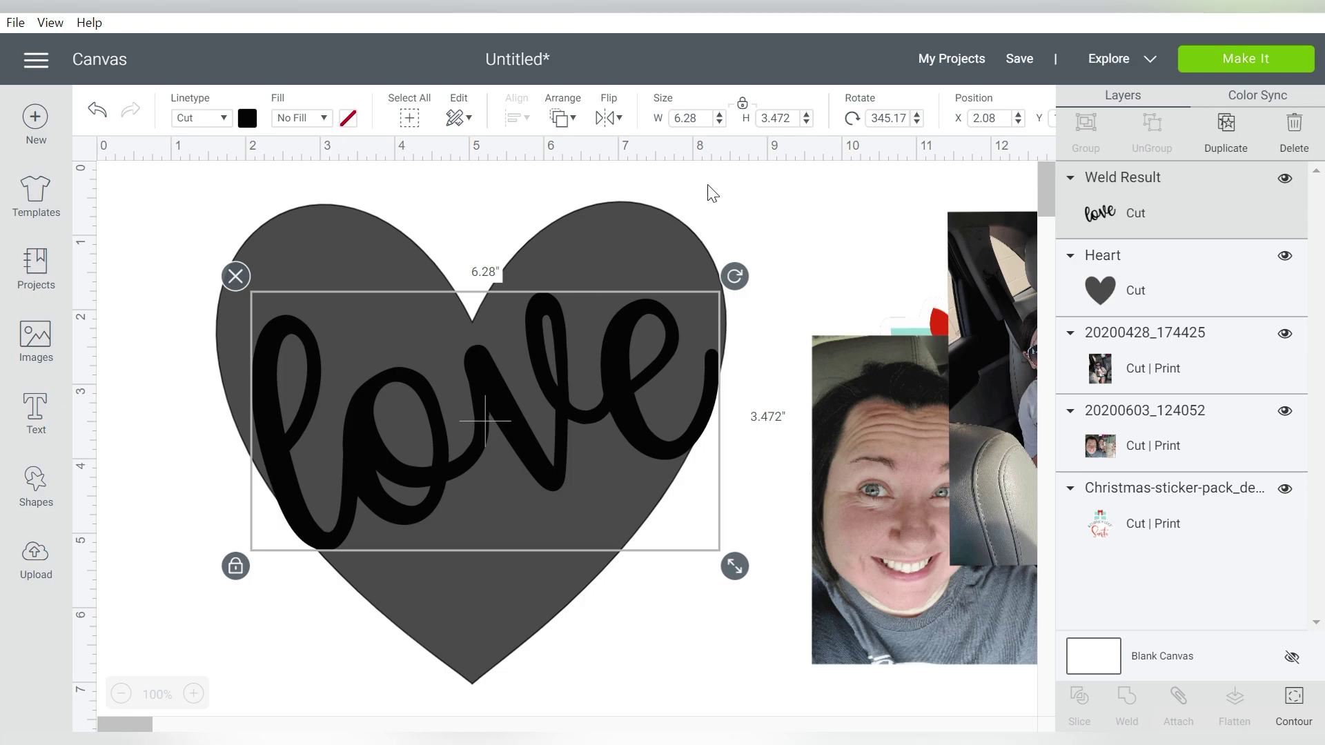
# - Slice the heart with 'love' and delete the black love slice
pyautogui.moveTo(712, 193); pyautogui.dragTo(598, 476)
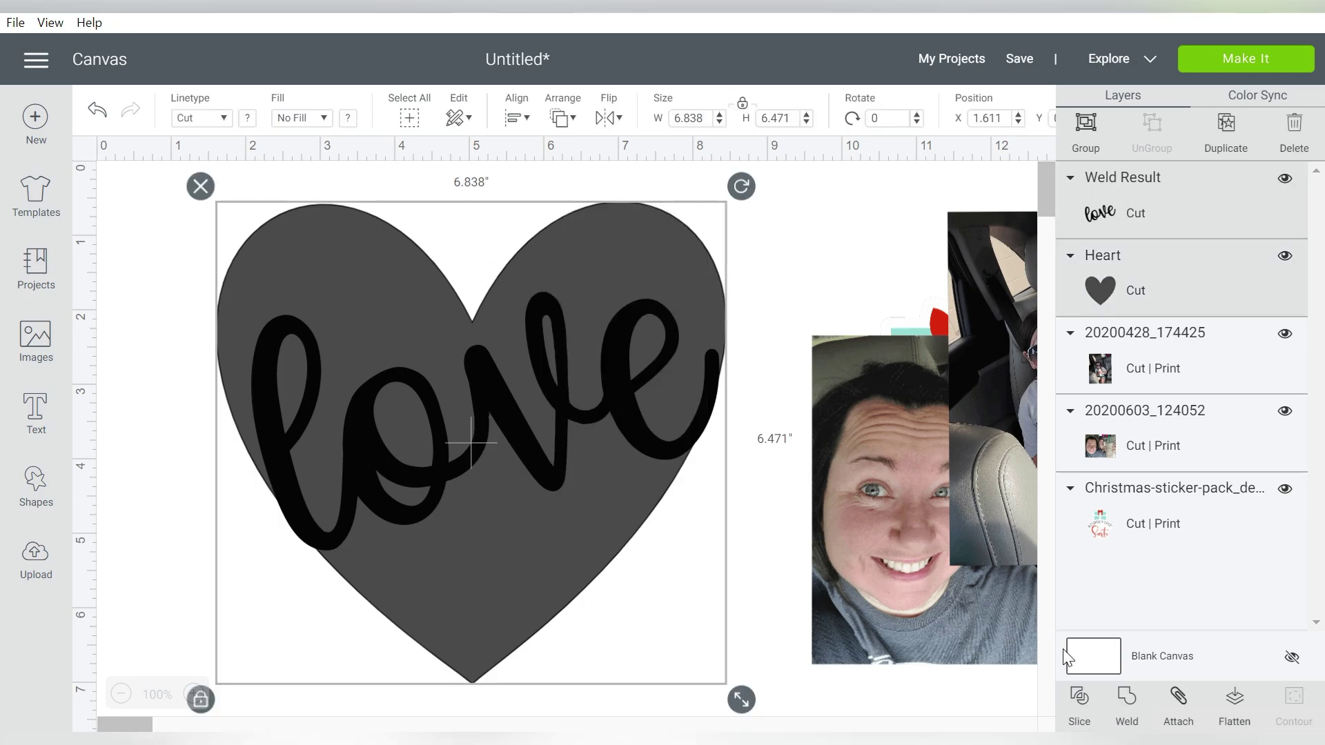
pyautogui.click(1081, 698)
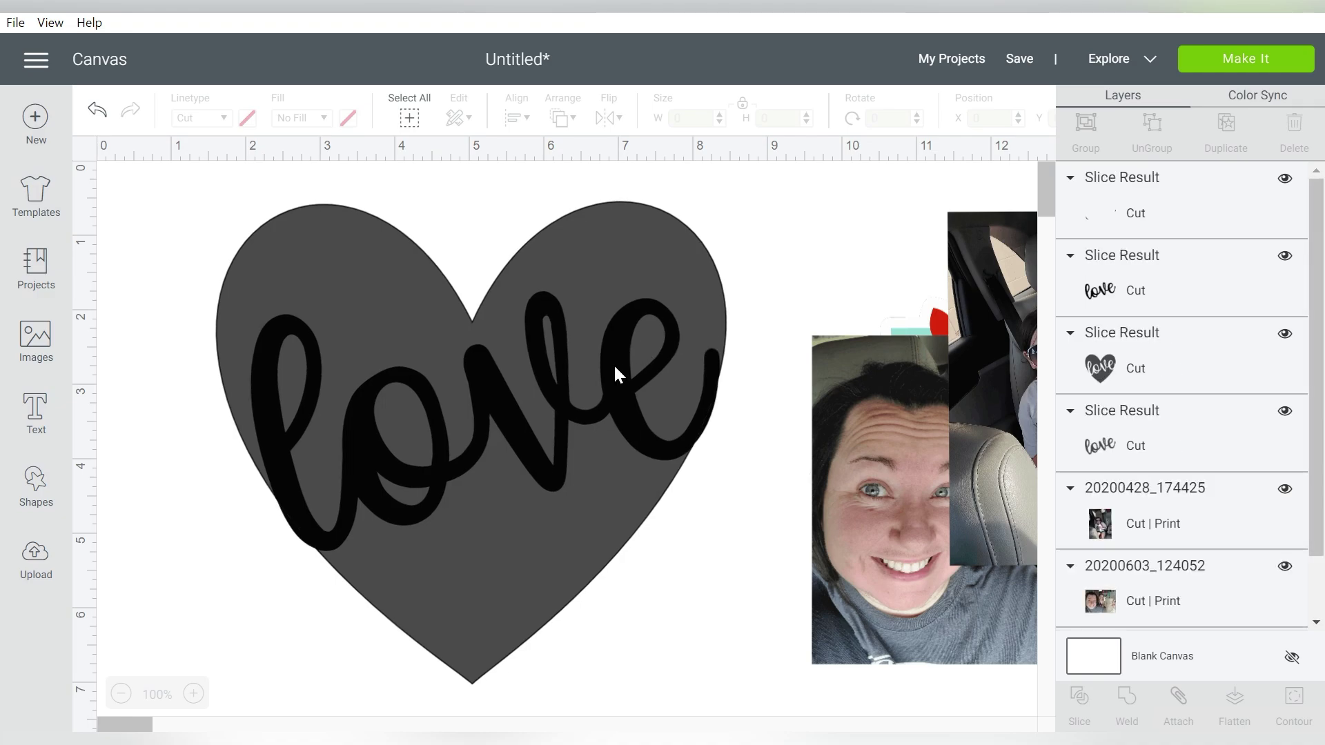
pyautogui.moveTo(613, 363); pyautogui.dragTo(641, 506)
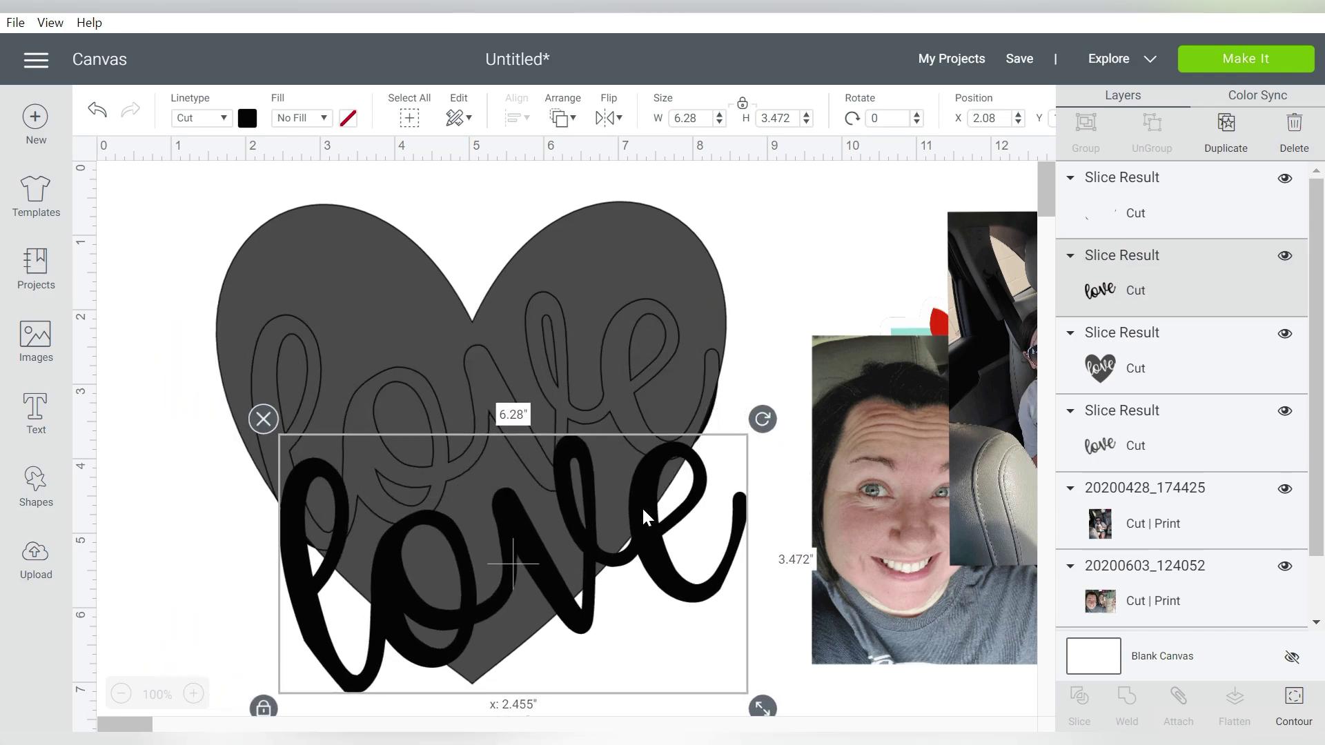
pyautogui.press('Delete')
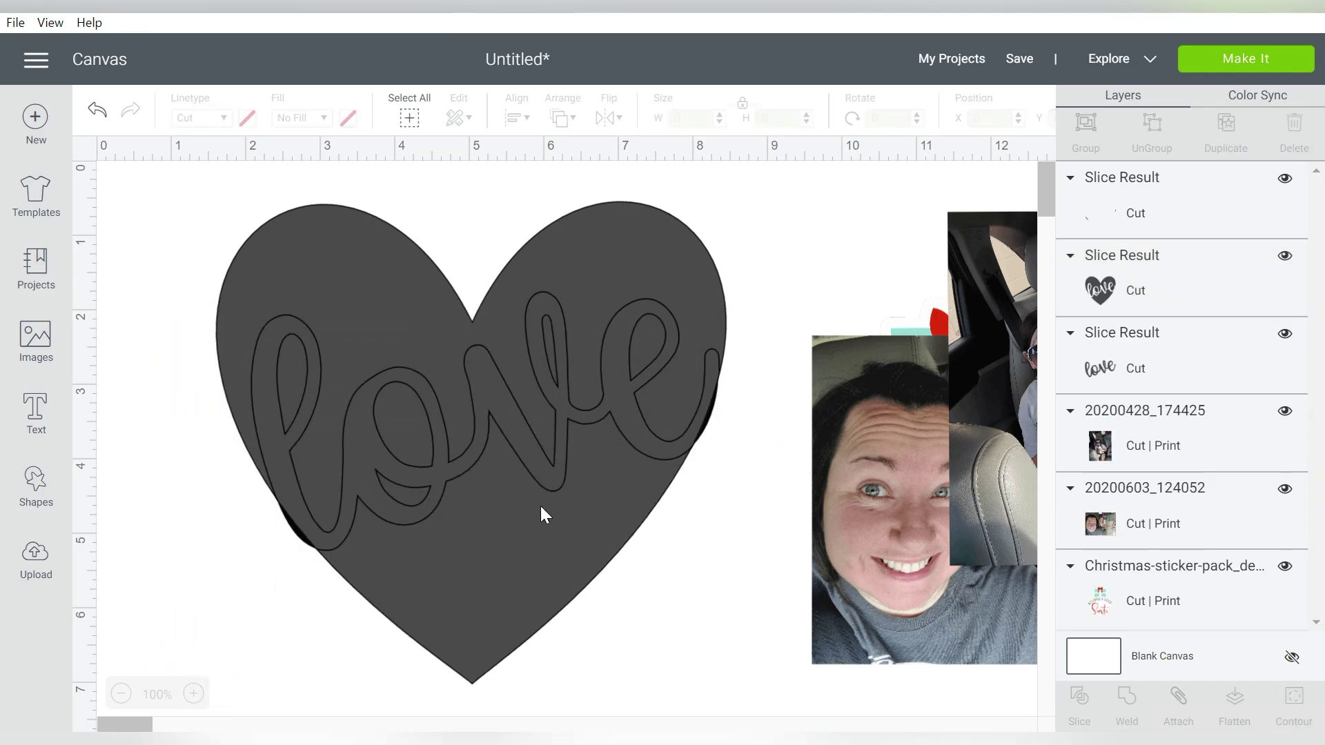
# - Delete the leftover love lettering piece and then the love-cutout heart
pyautogui.click(532, 458)
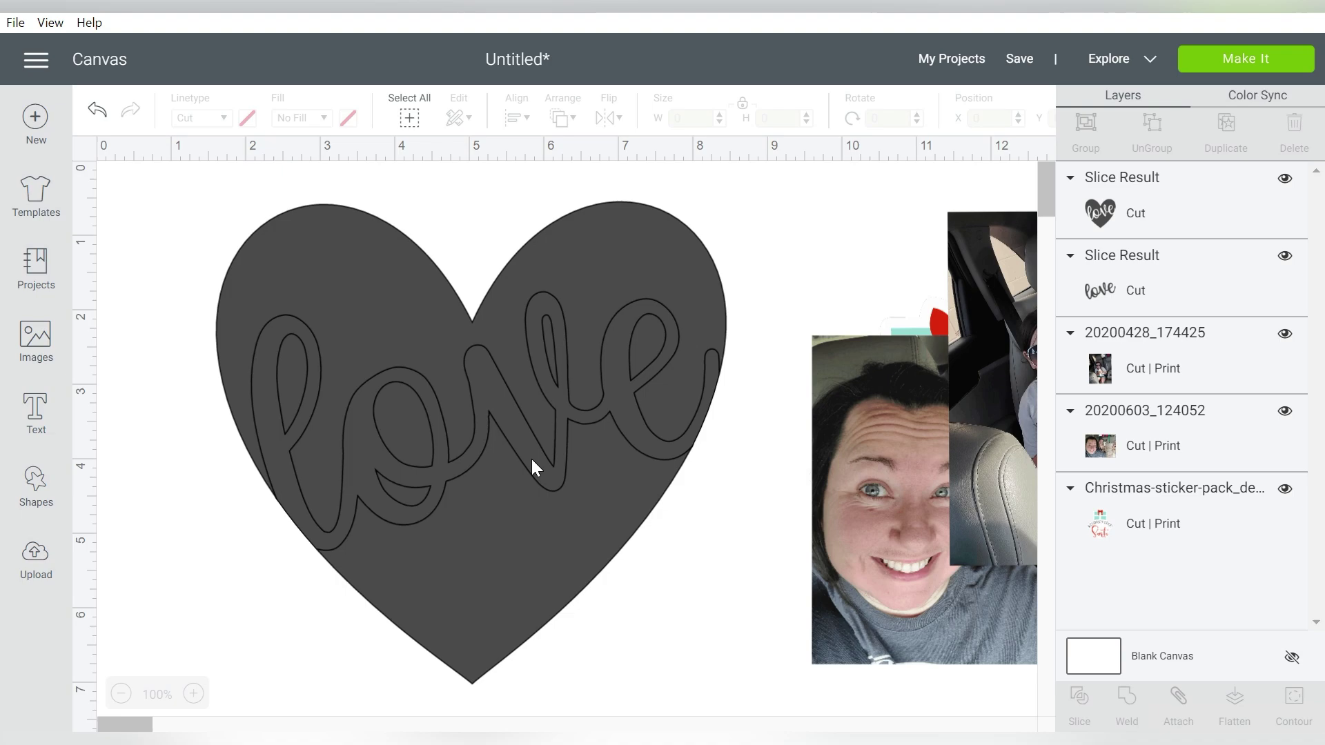
pyautogui.moveTo(507, 416); pyautogui.dragTo(370, 371)
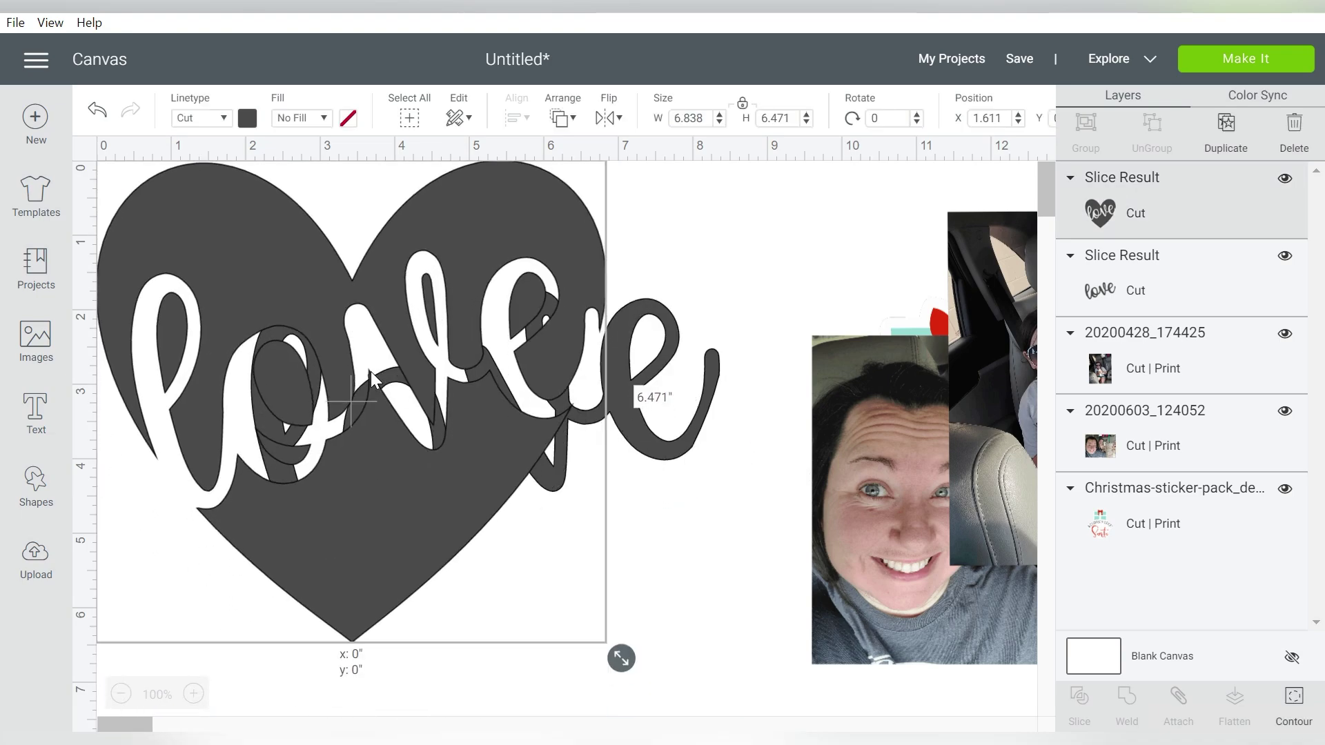
pyautogui.click(682, 456)
pyautogui.press('Delete')
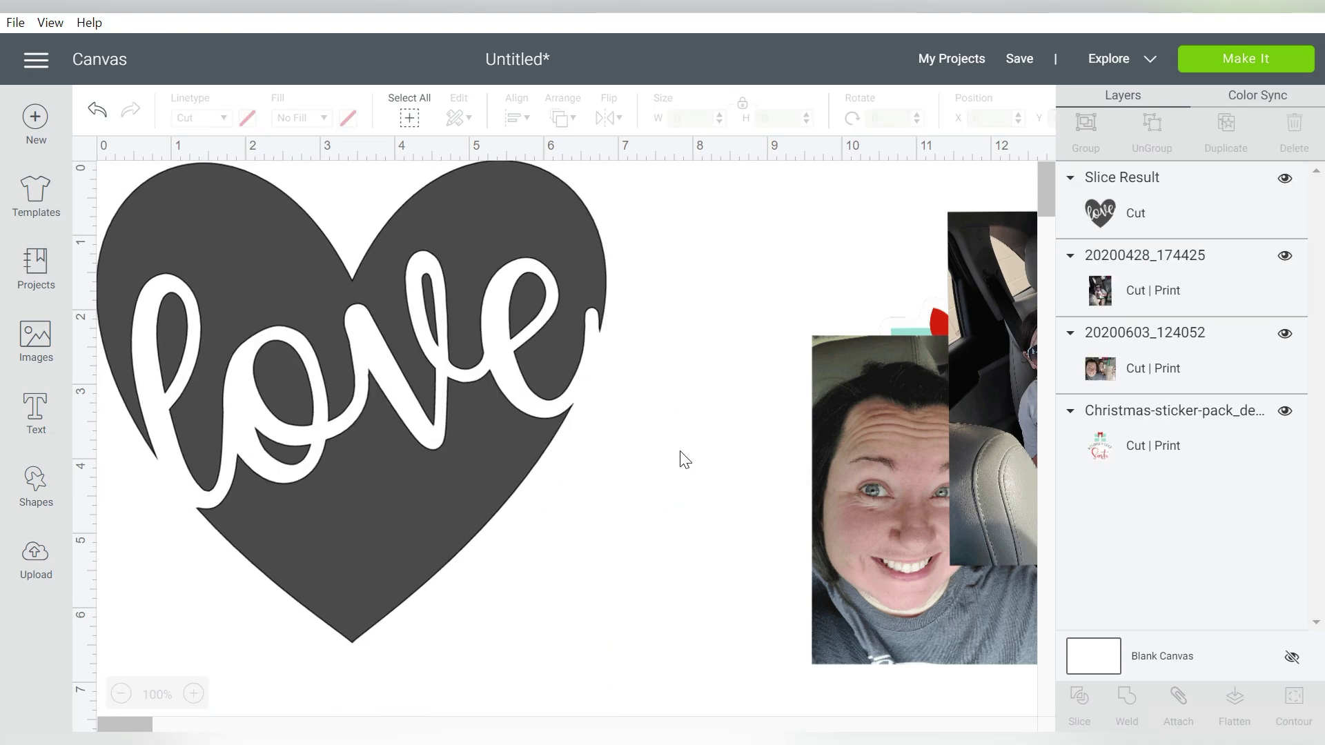
pyautogui.moveTo(392, 513); pyautogui.dragTo(481, 555)
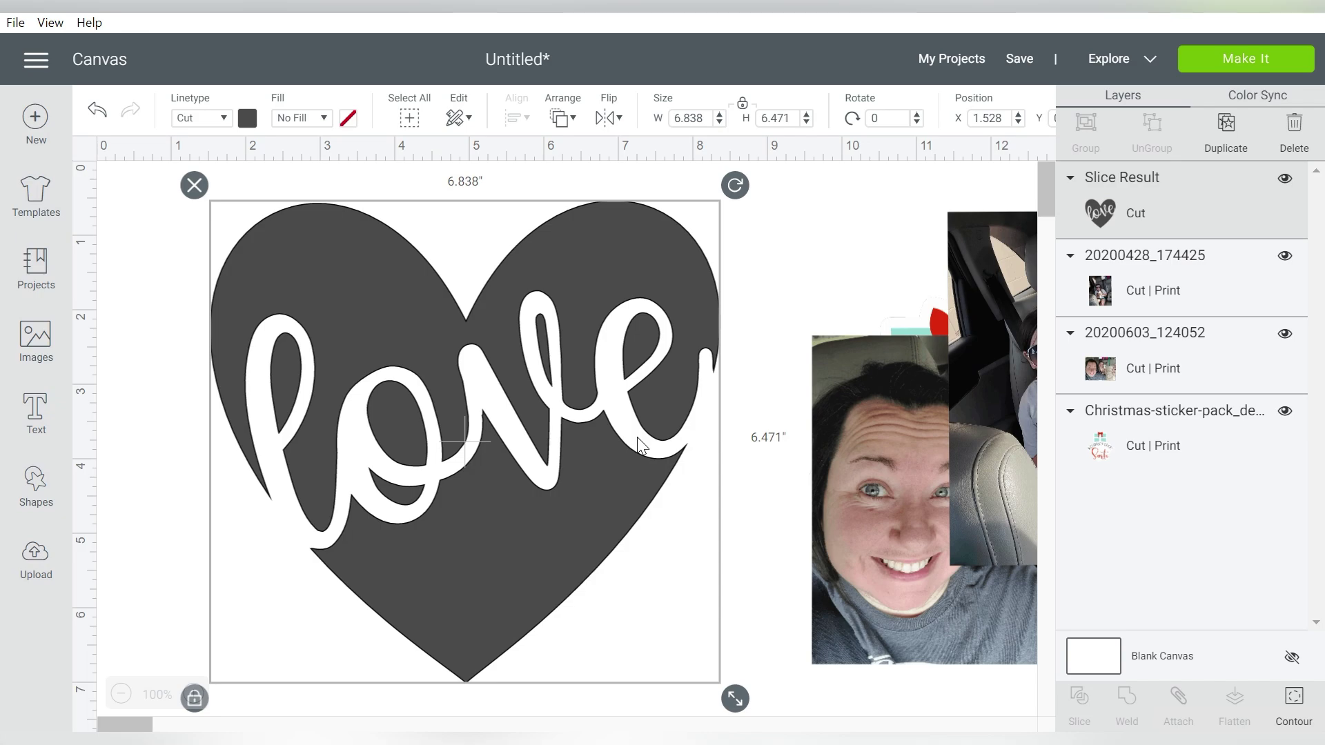
pyautogui.press('Delete')
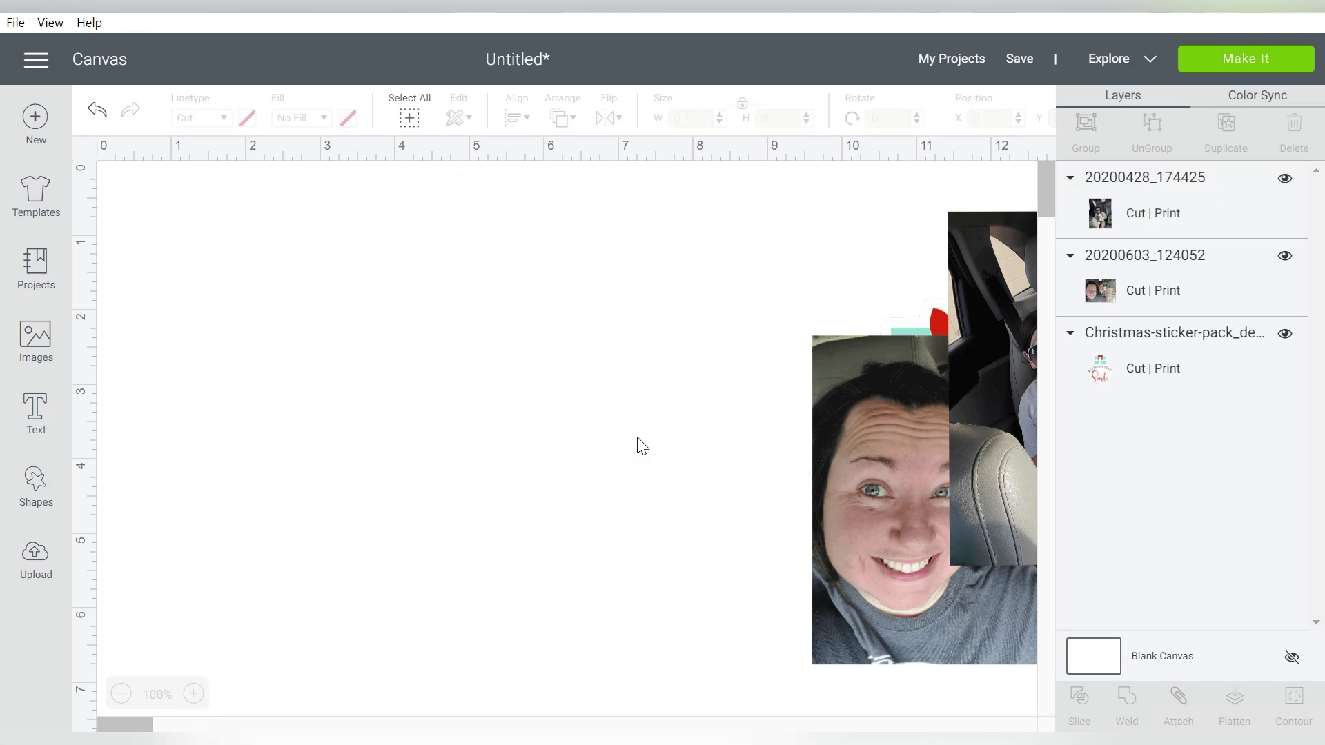
pyautogui.click(35, 478)
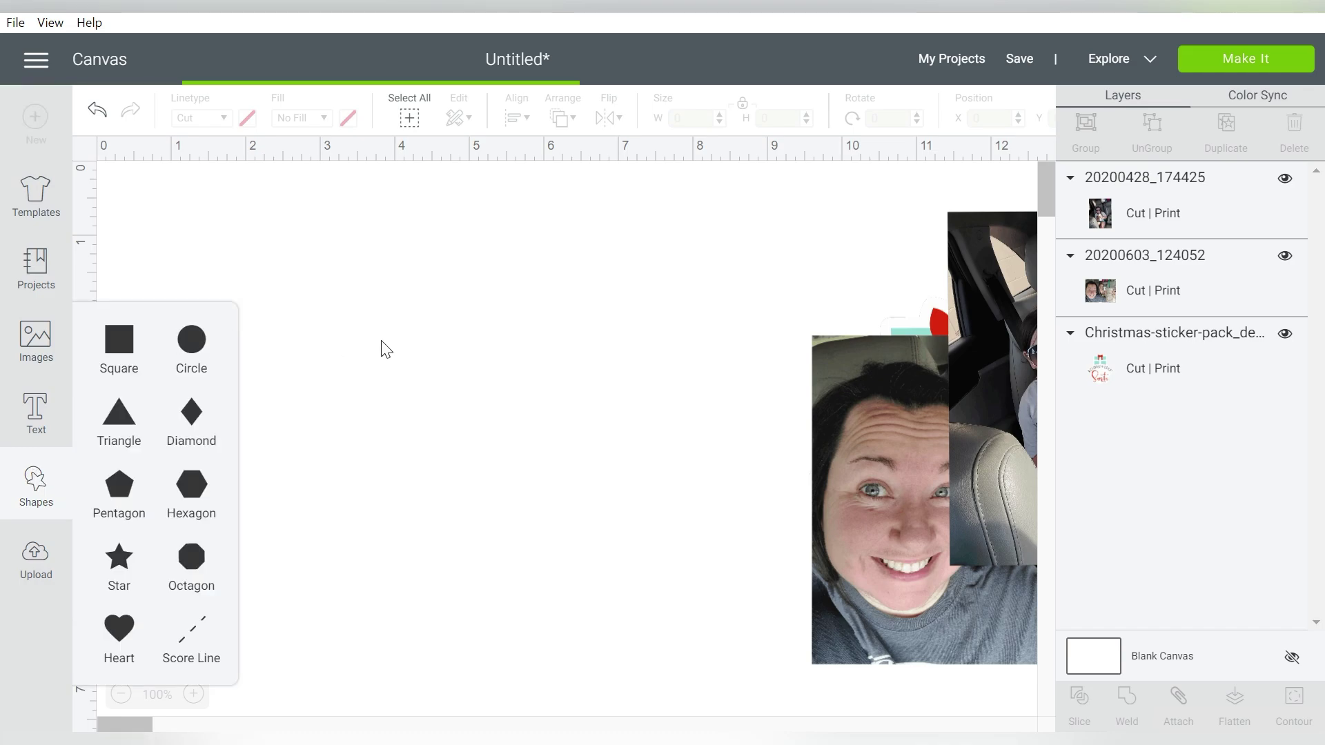
pyautogui.click(194, 364)
pyautogui.click(194, 363)
pyautogui.moveTo(561, 538); pyautogui.dragTo(302, 236)
pyautogui.moveTo(458, 470); pyautogui.dragTo(450, 464)
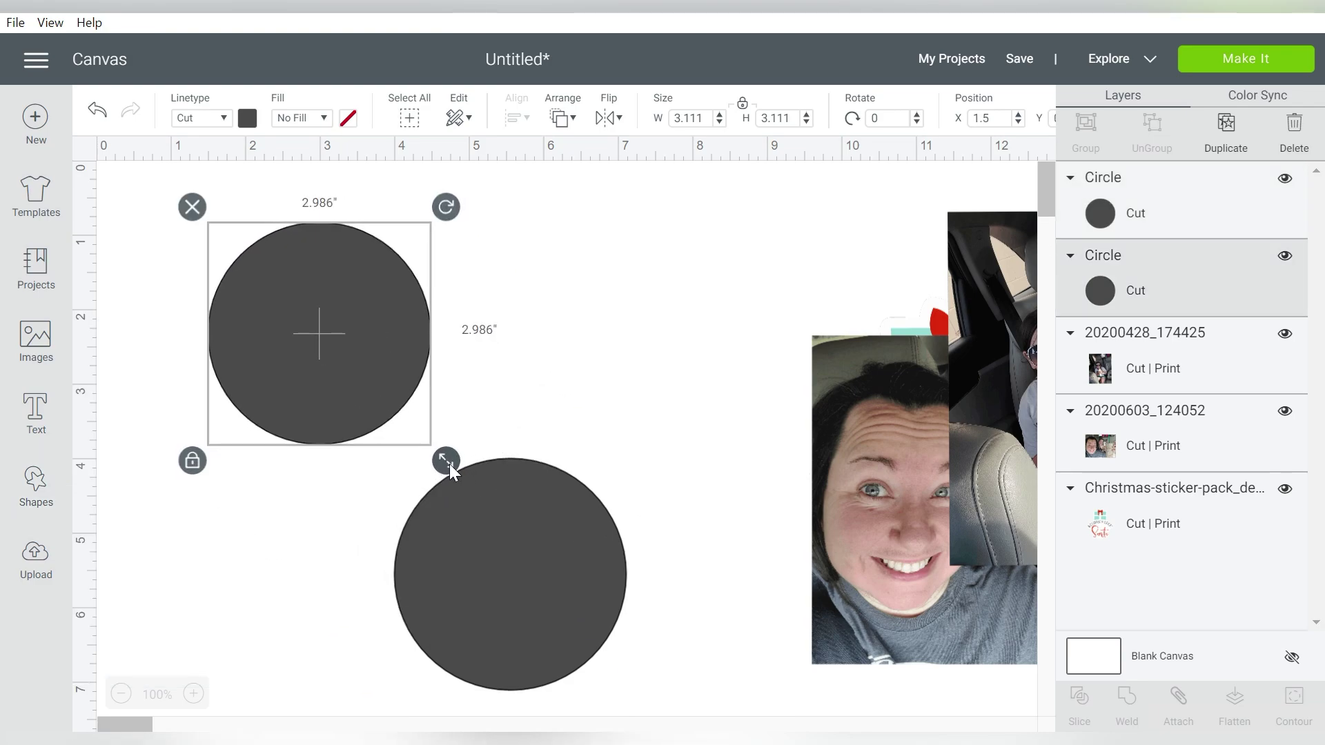
pyautogui.moveTo(608, 256); pyautogui.dragTo(260, 648)
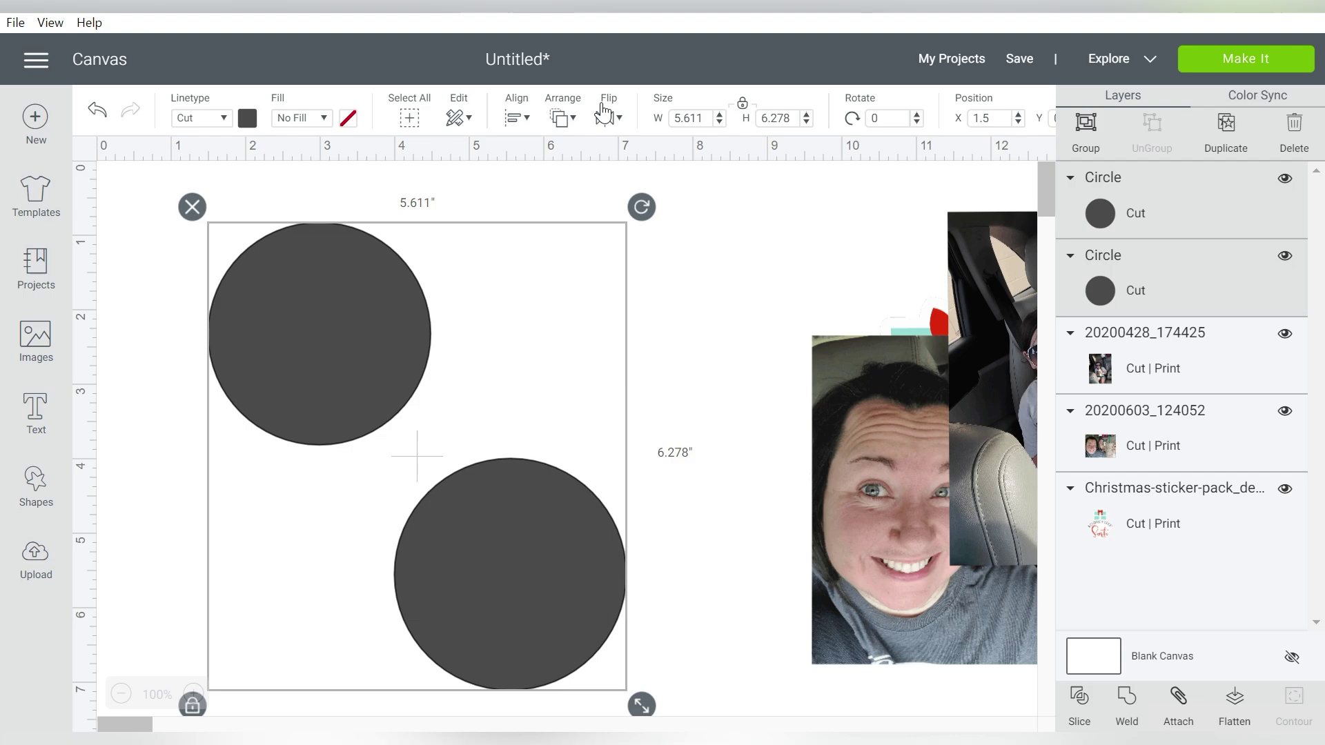
pyautogui.click(529, 122)
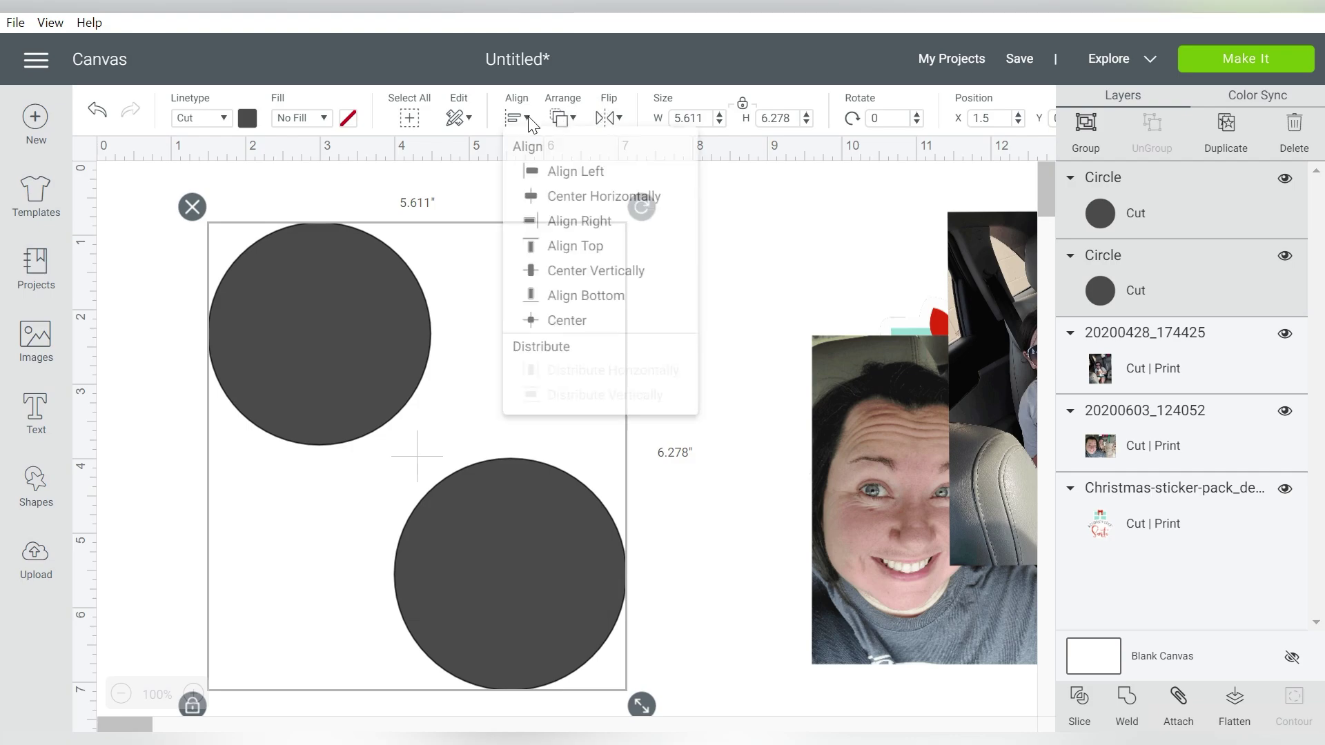
pyautogui.click(563, 335)
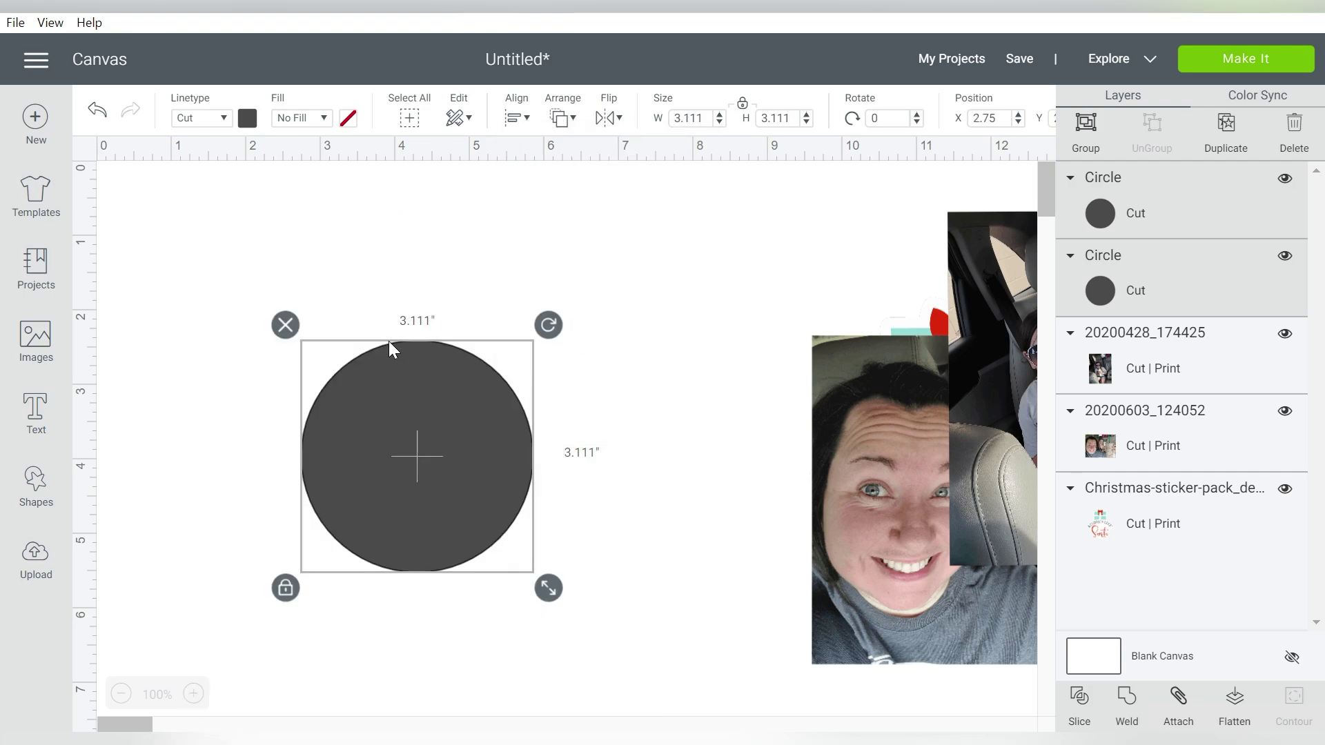
pyautogui.click(1078, 700)
pyautogui.moveTo(433, 391); pyautogui.dragTo(319, 287)
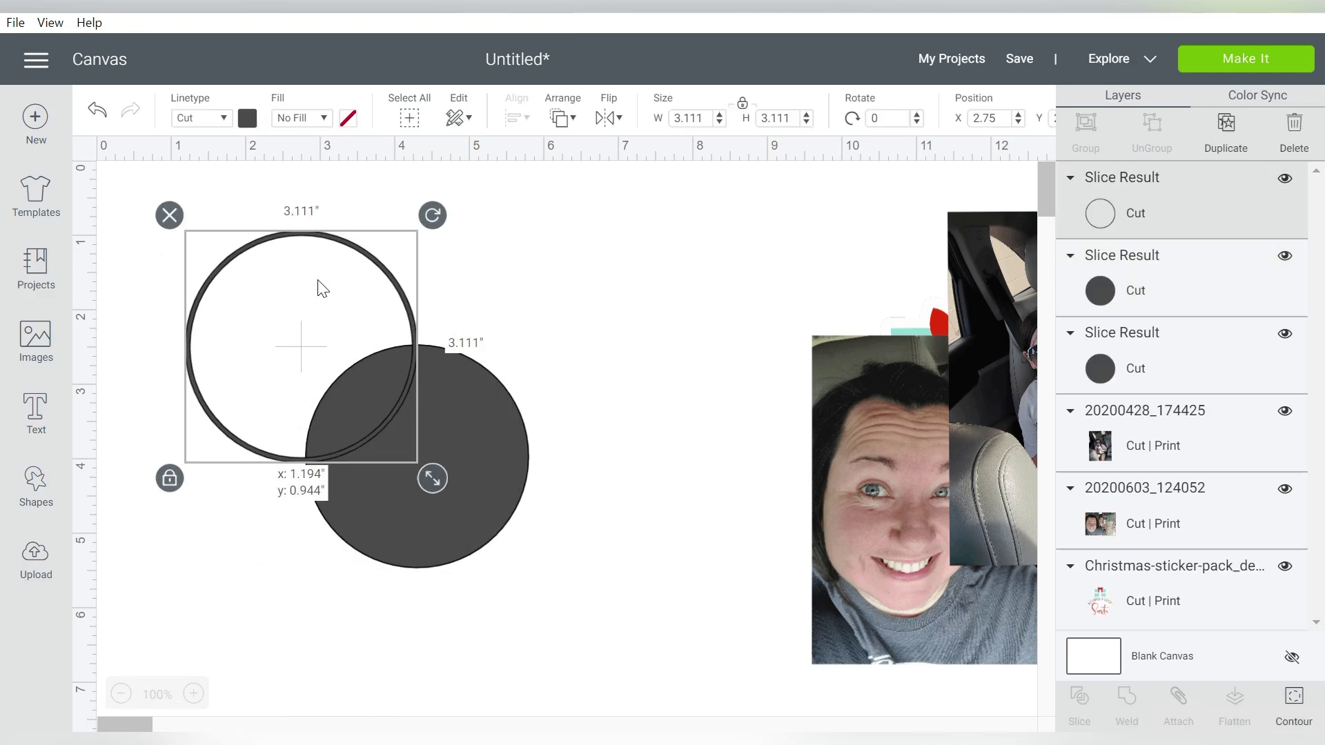
pyautogui.moveTo(565, 314); pyautogui.dragTo(490, 454)
pyautogui.press('Delete')
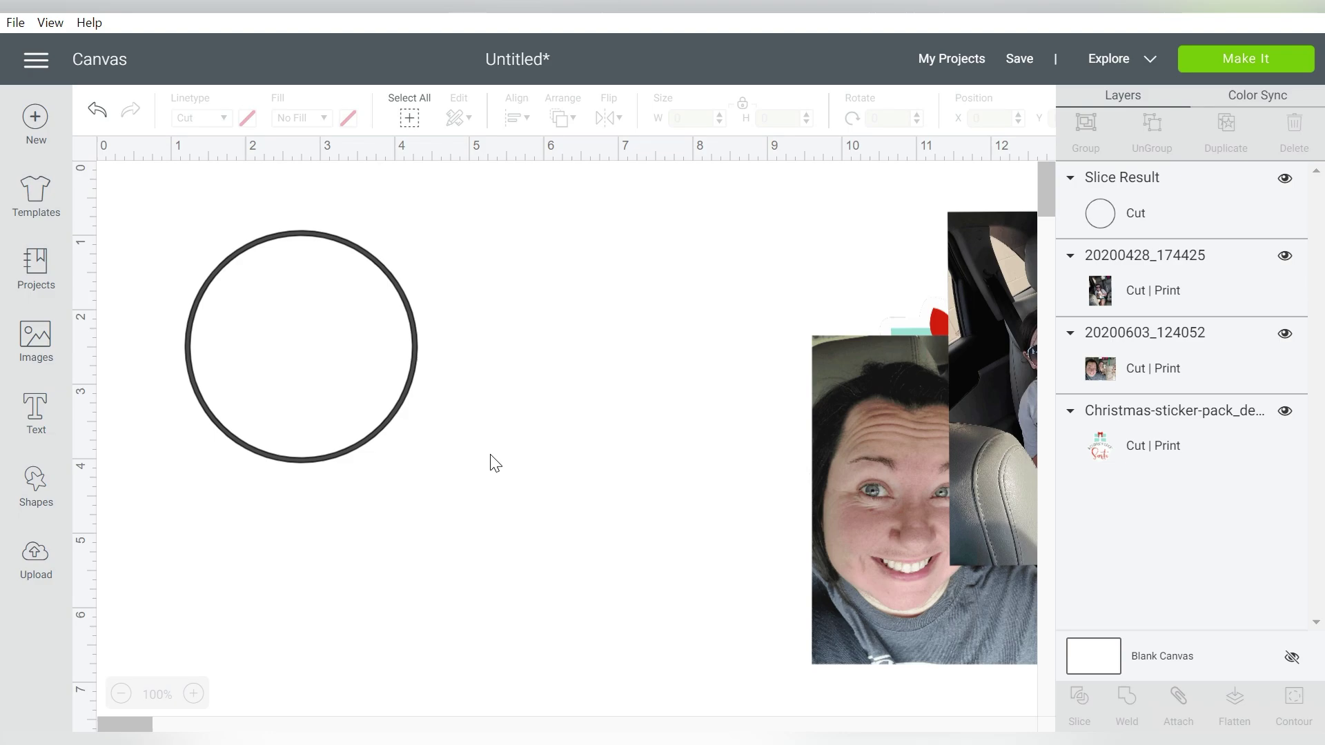
pyautogui.click(397, 412)
pyautogui.moveTo(433, 478); pyautogui.dragTo(633, 612)
pyautogui.moveTo(595, 481); pyautogui.dragTo(595, 466)
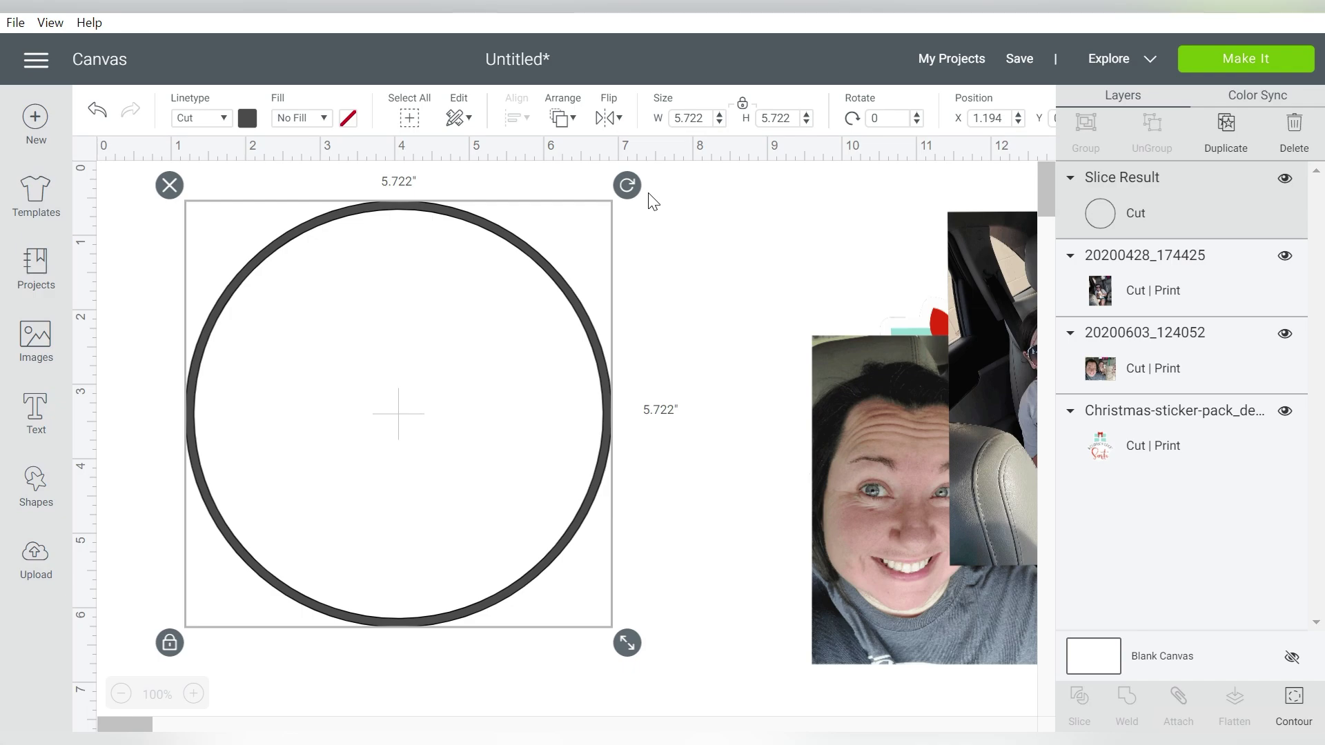
pyautogui.hotkey('ctrl', 'd')
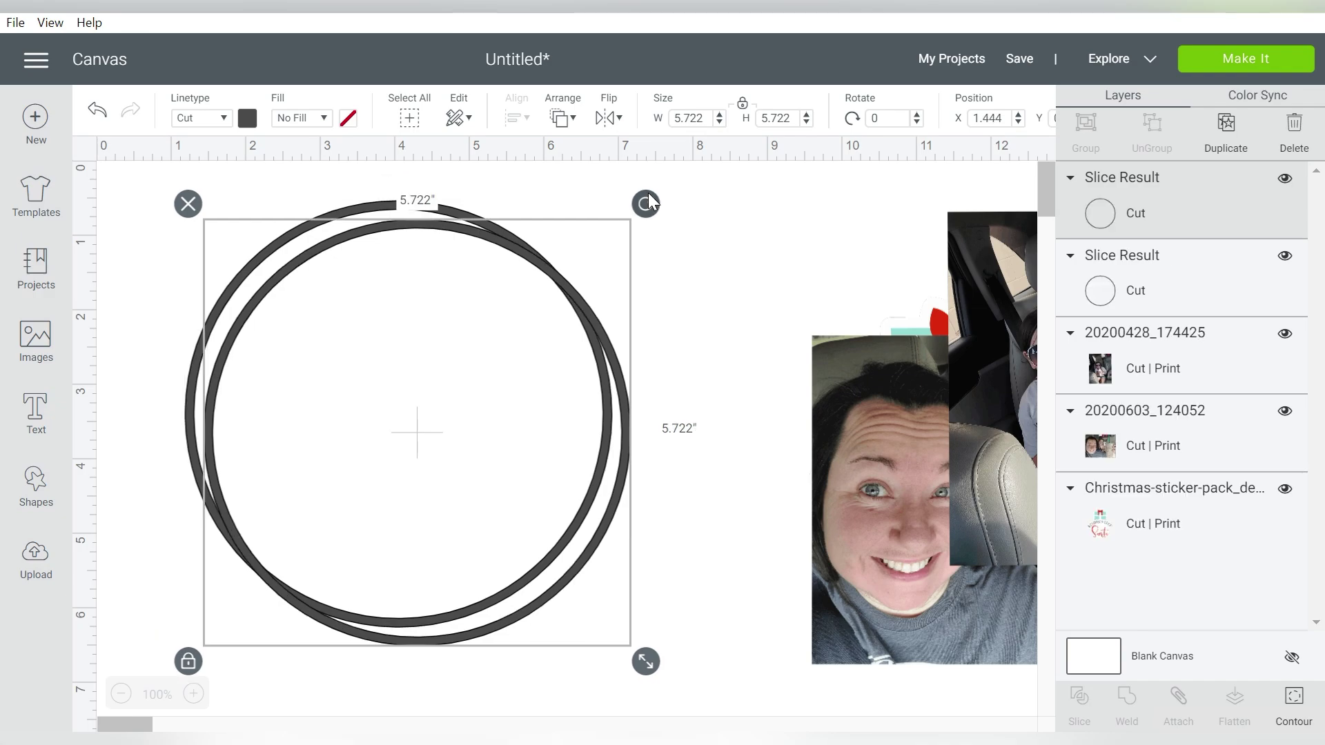
pyautogui.hotkey('ctrl', 'd')
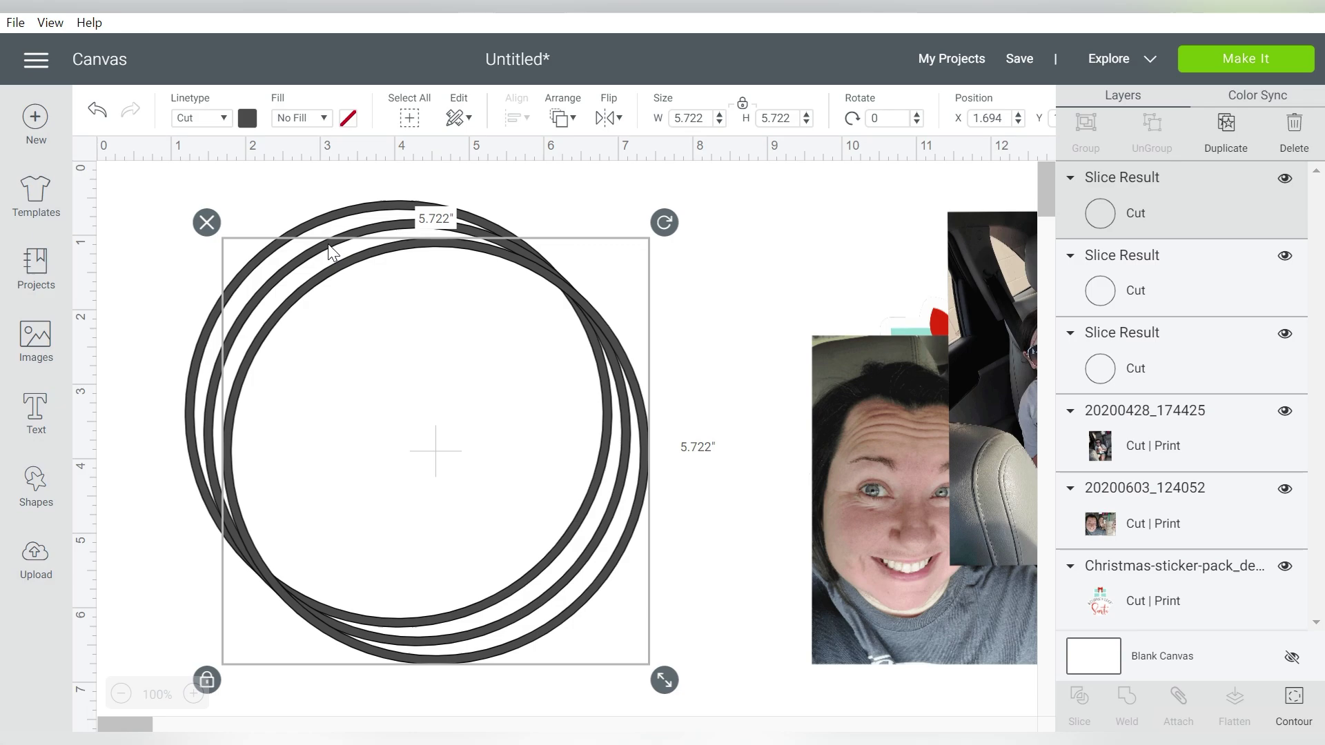
pyautogui.moveTo(329, 243); pyautogui.dragTo(320, 200)
pyautogui.moveTo(355, 255)
pyautogui.mouseDown()
pyautogui.moveTo(358, 241)
pyautogui.moveTo(352, 253)
pyautogui.mouseUp()
pyautogui.click(680, 239)
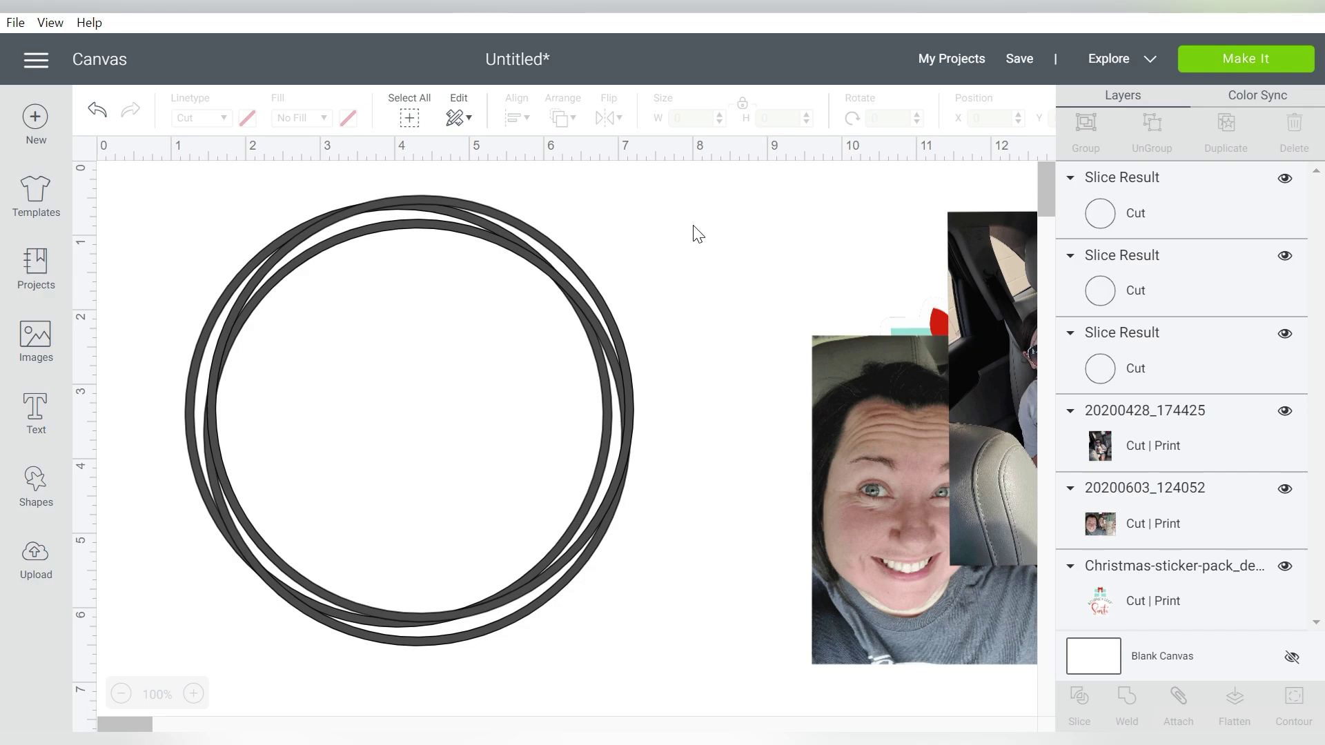
pyautogui.moveTo(667, 228); pyautogui.dragTo(529, 394)
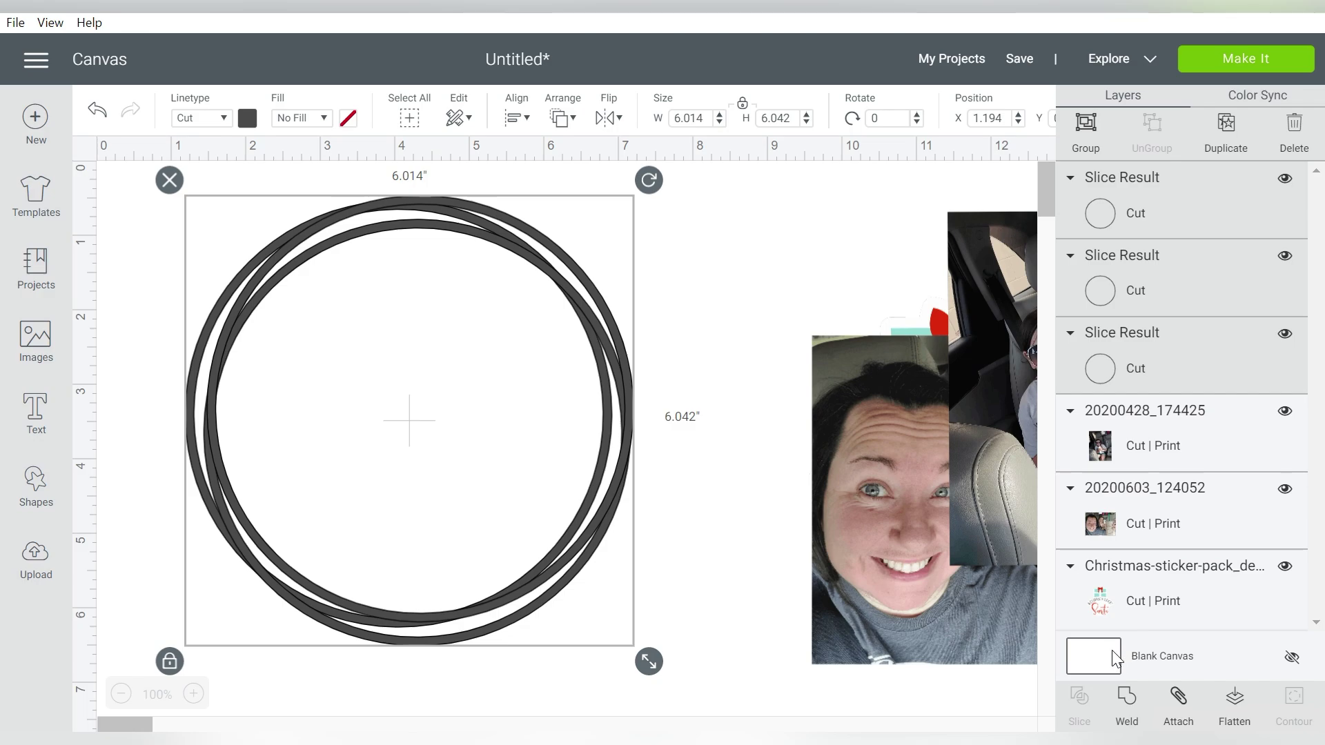
pyautogui.click(762, 343)
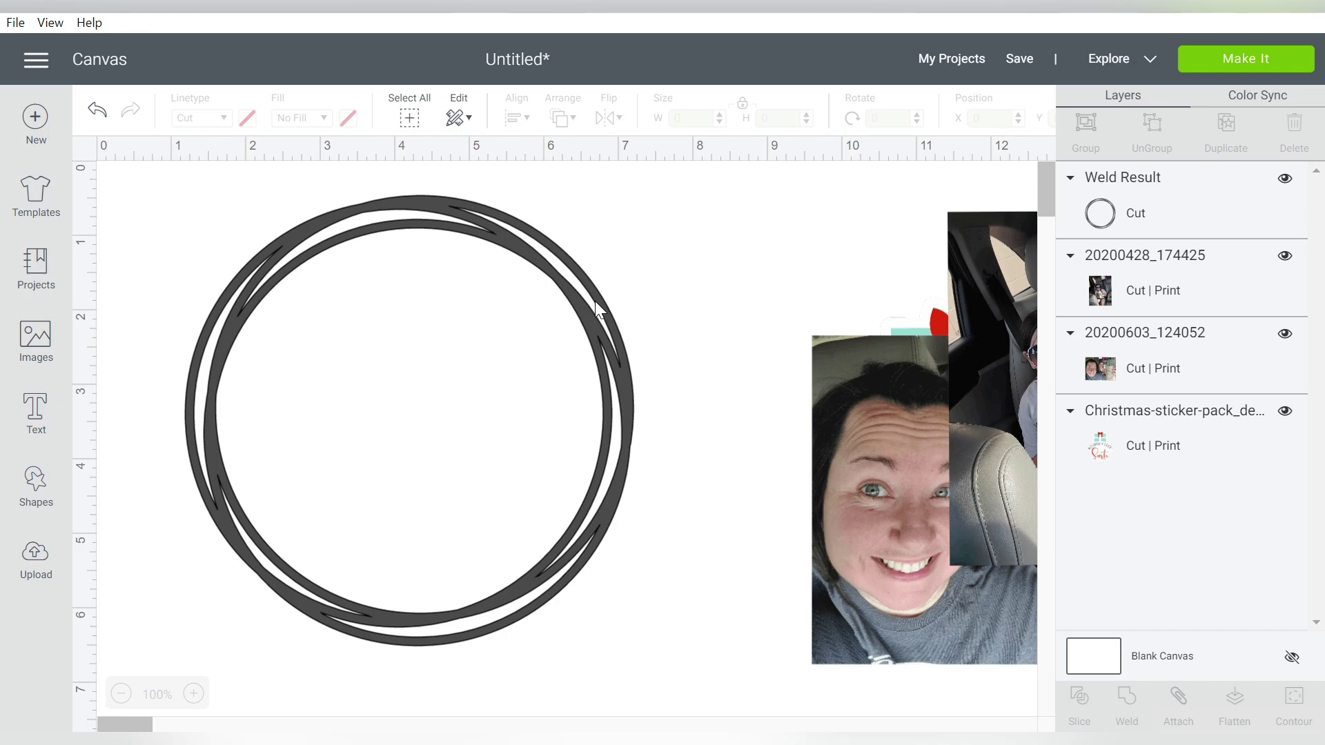
pyautogui.moveTo(595, 301)
pyautogui.mouseDown()
pyautogui.moveTo(510, 352)
pyautogui.moveTo(618, 277)
pyautogui.moveTo(610, 308)
pyautogui.mouseUp()
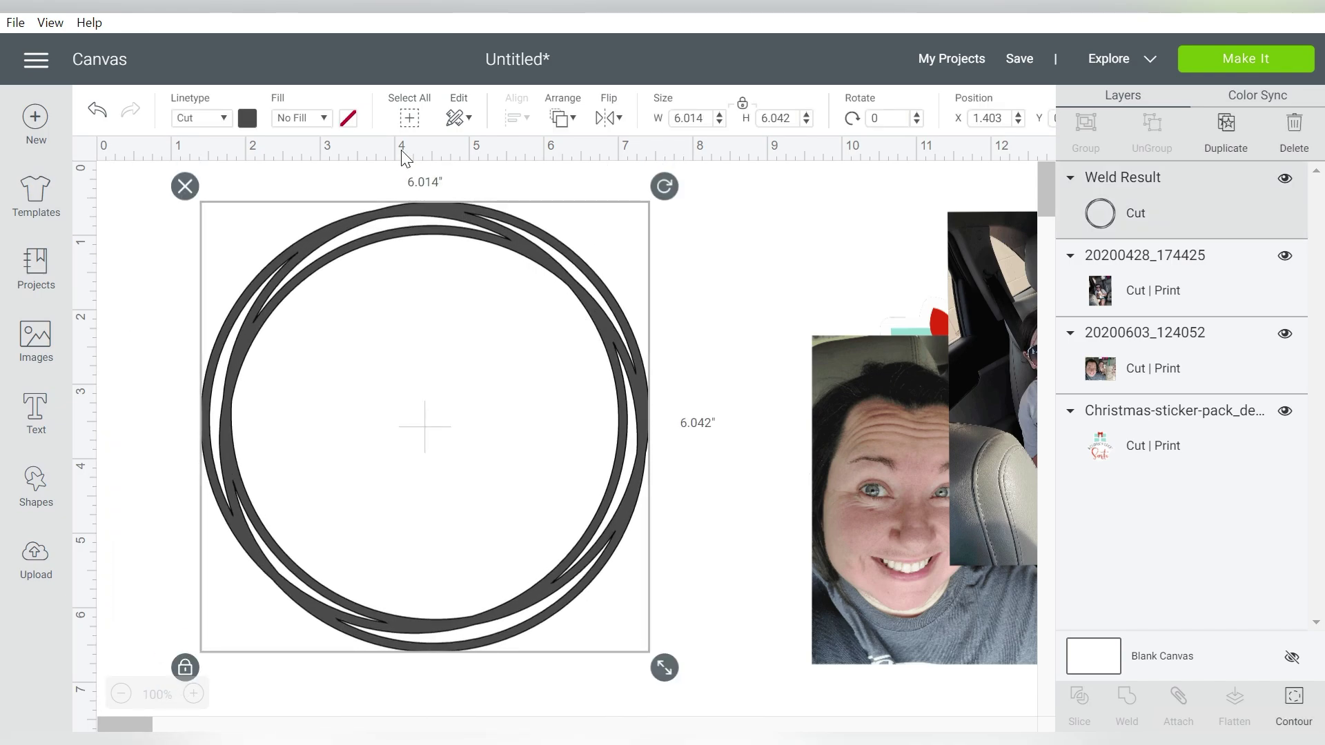
pyautogui.click(405, 157)
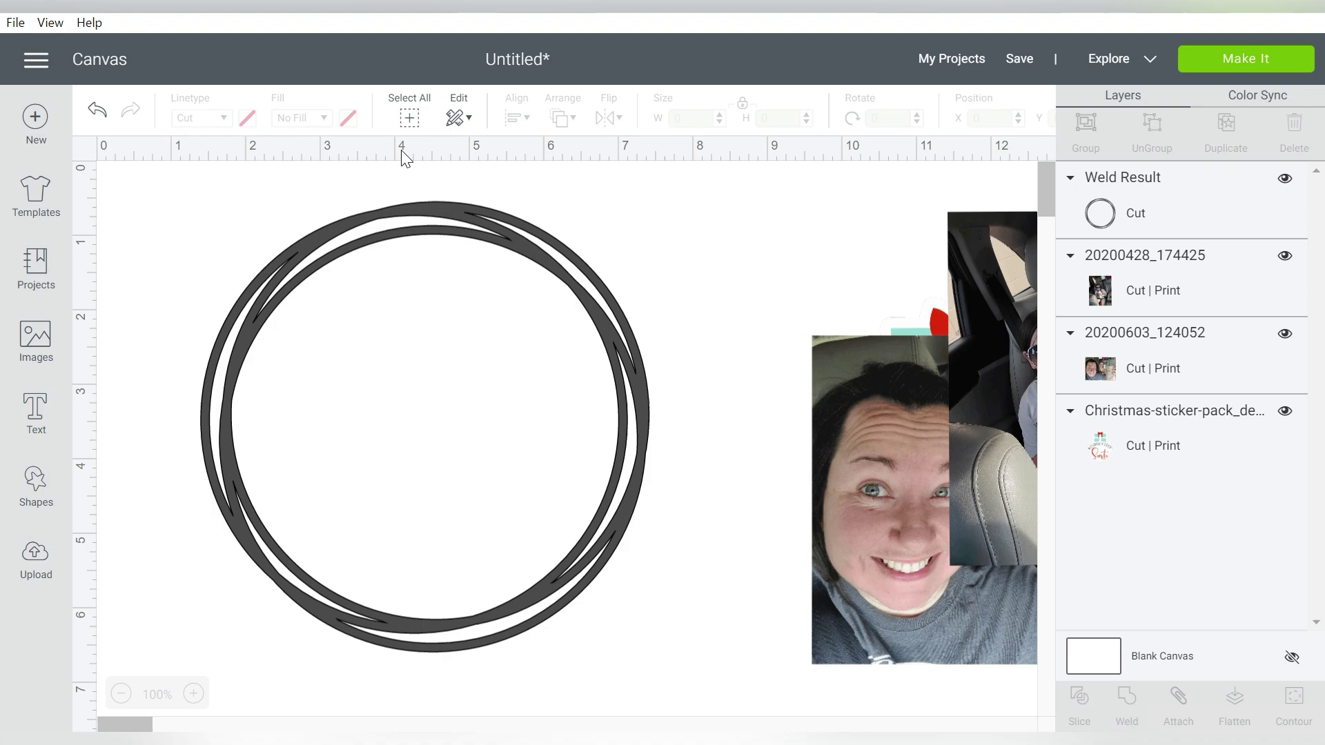
pyautogui.hotkey('ctrl', 'z')
pyautogui.hotkey('ctrl', 'z')
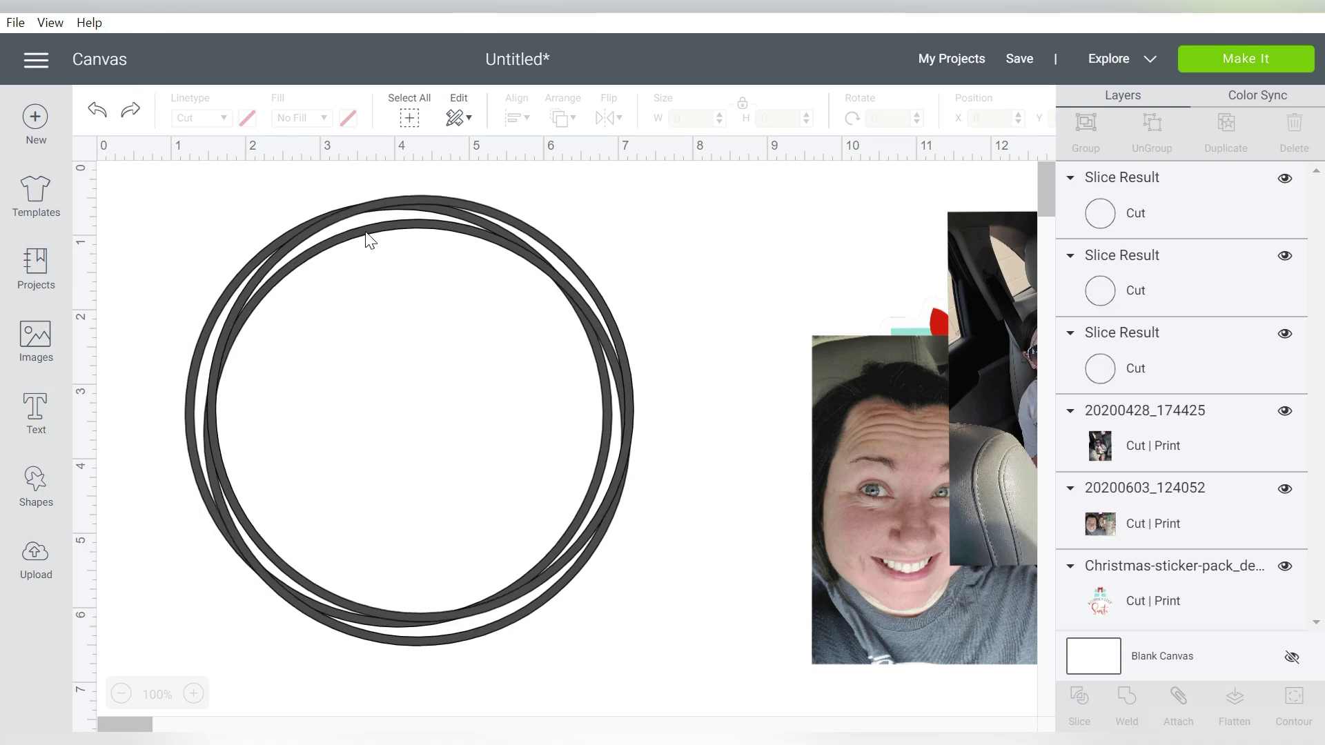
pyautogui.hotkey('ctrl', 'z')
pyautogui.moveTo(503, 209); pyautogui.dragTo(623, 256)
pyautogui.press('Delete')
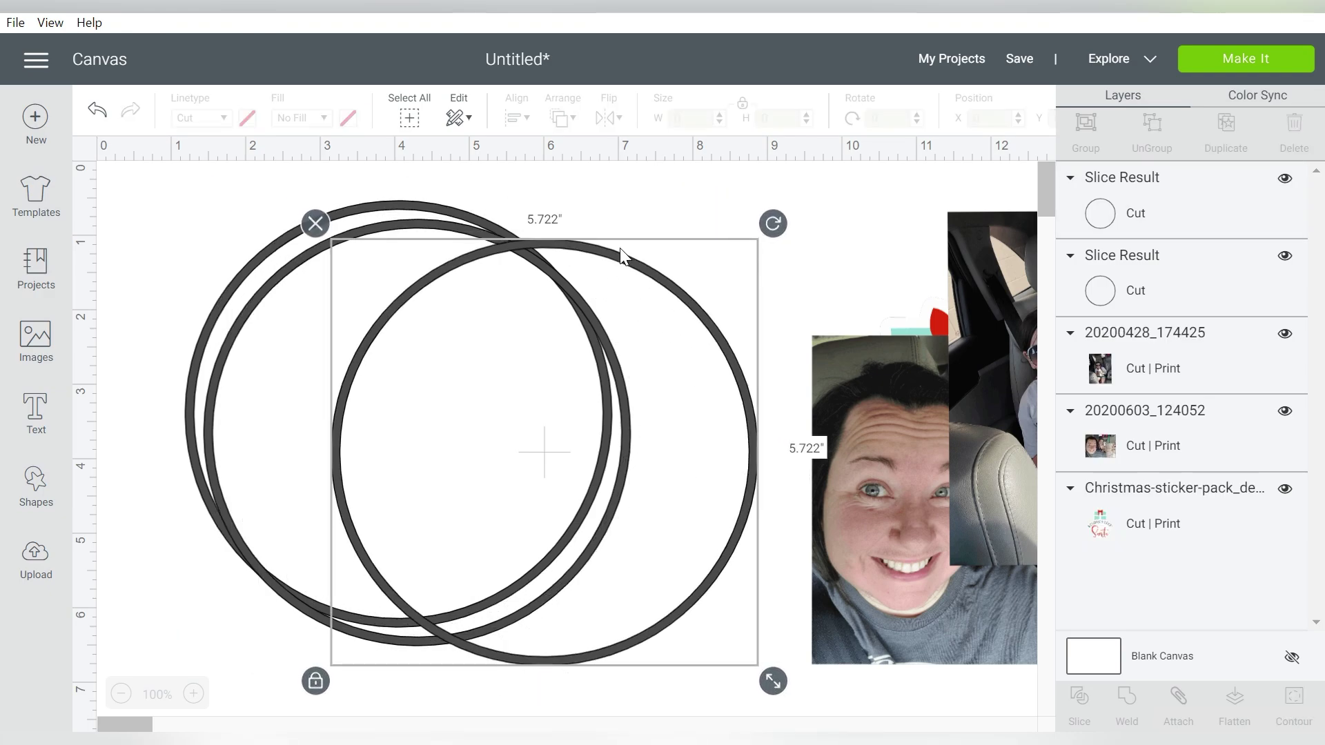
pyautogui.moveTo(373, 238); pyautogui.dragTo(428, 387)
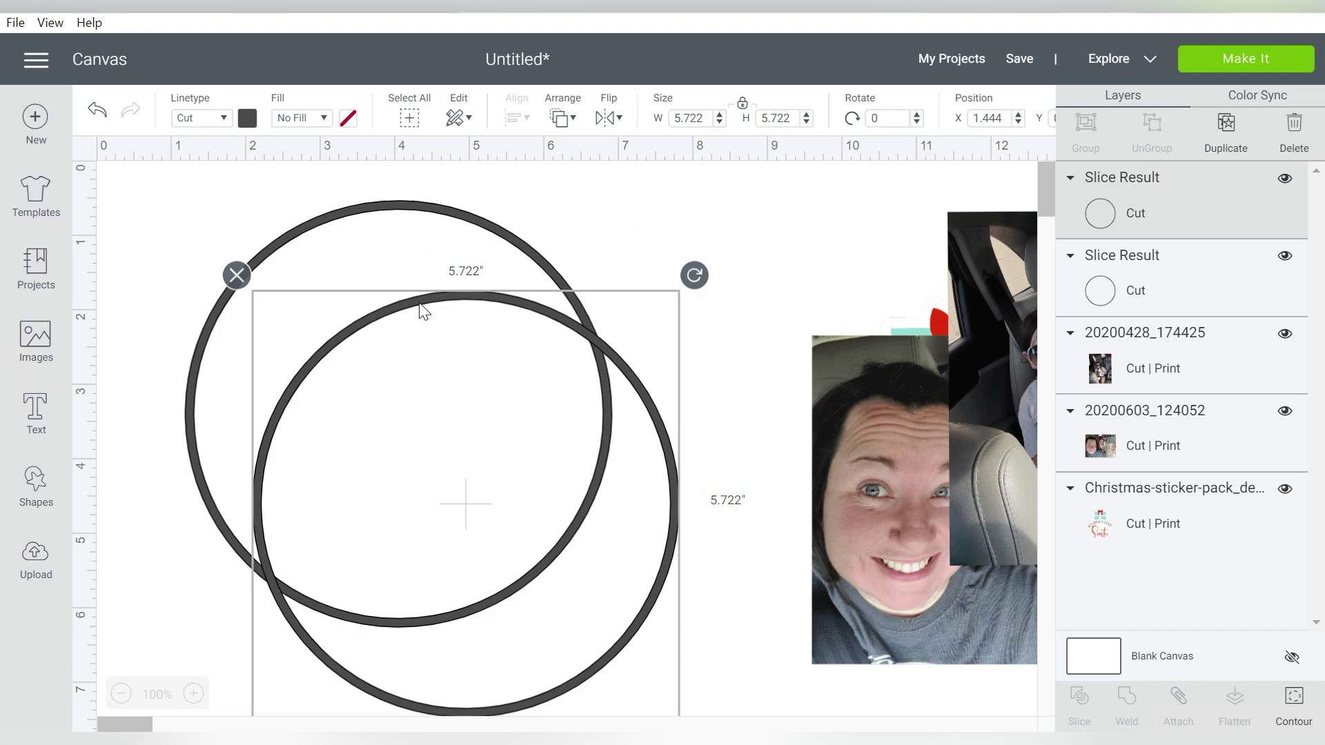
pyautogui.press('Delete')
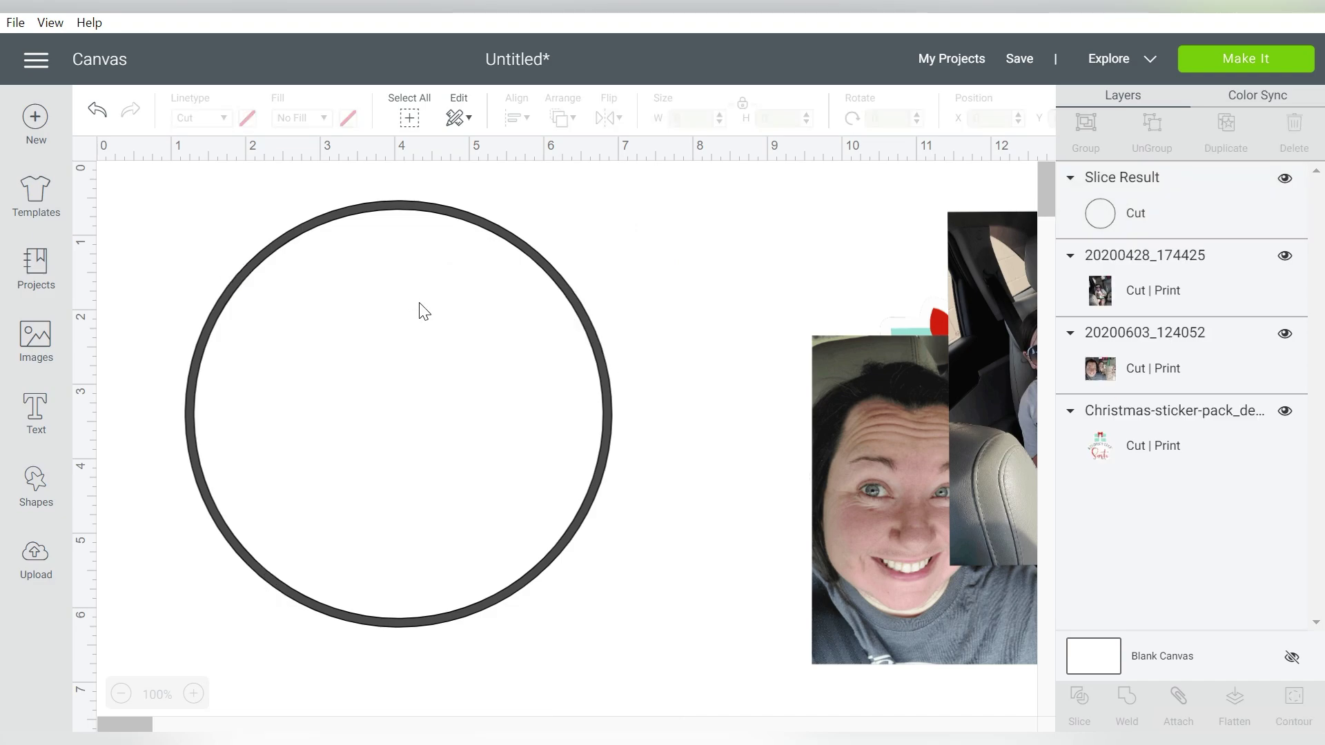
pyautogui.click(391, 210)
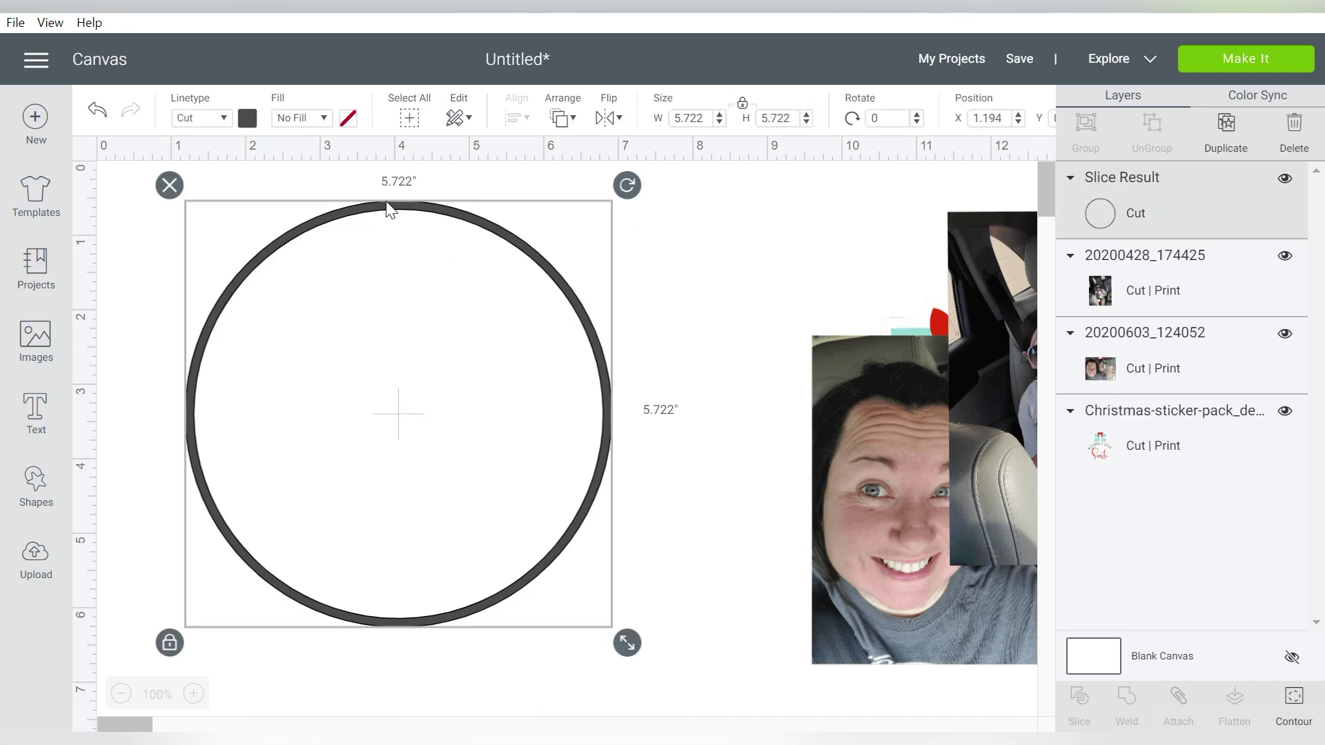
pyautogui.press('Delete')
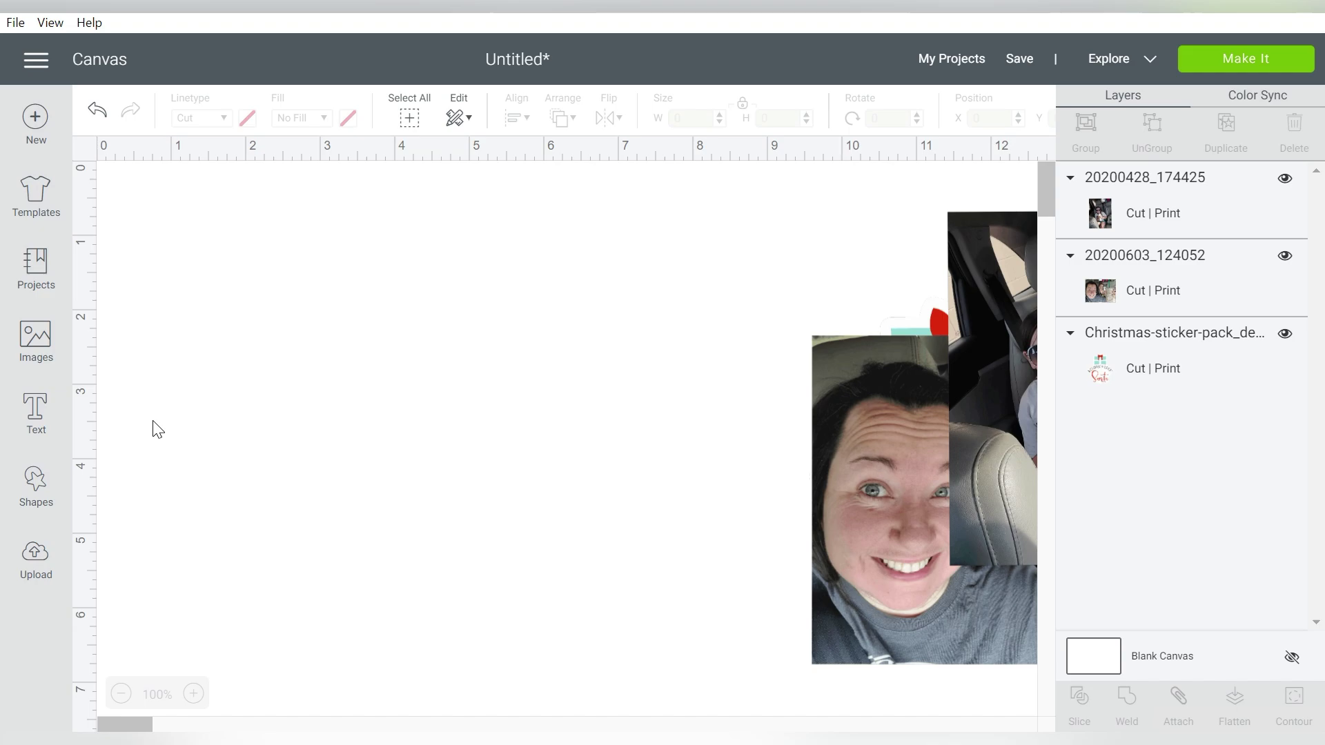
# - Add a heart shape and enlarge it to about 6.5 inches wide
pyautogui.hotkey('ctrl', 'z')
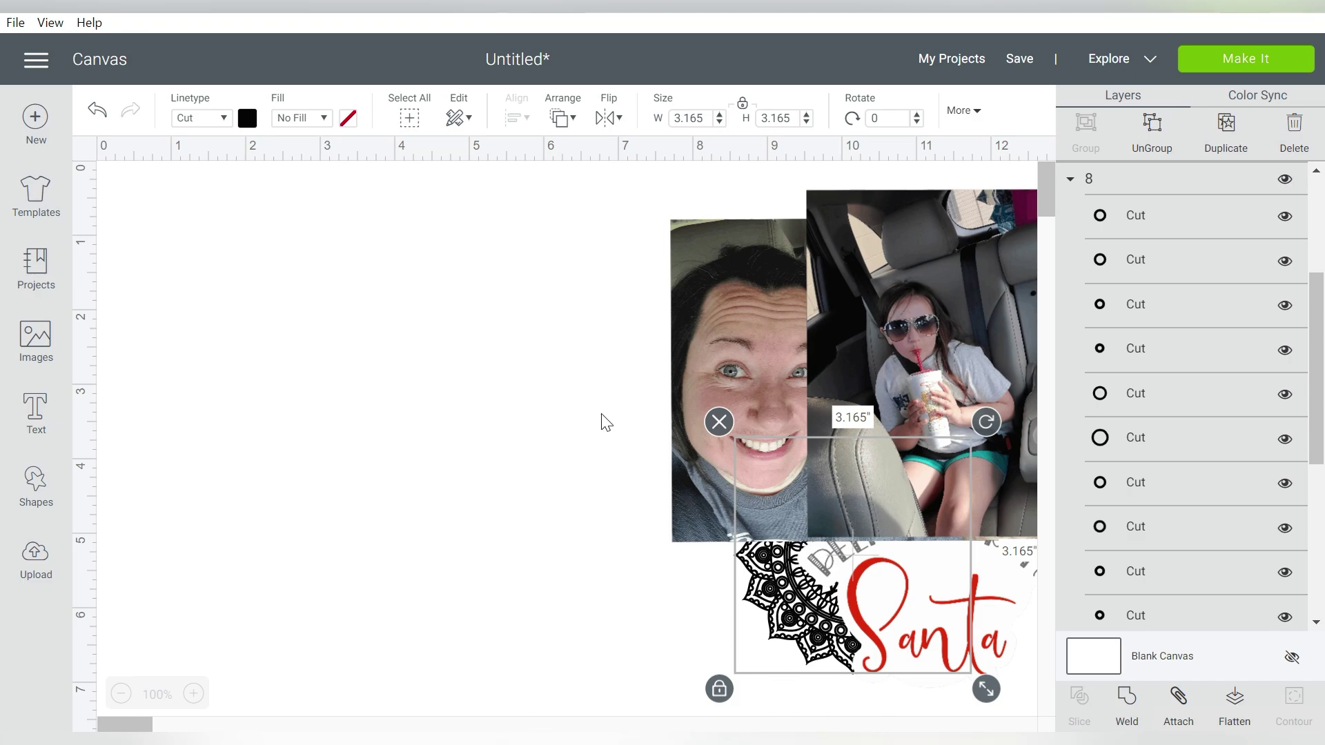
pyautogui.click(41, 486)
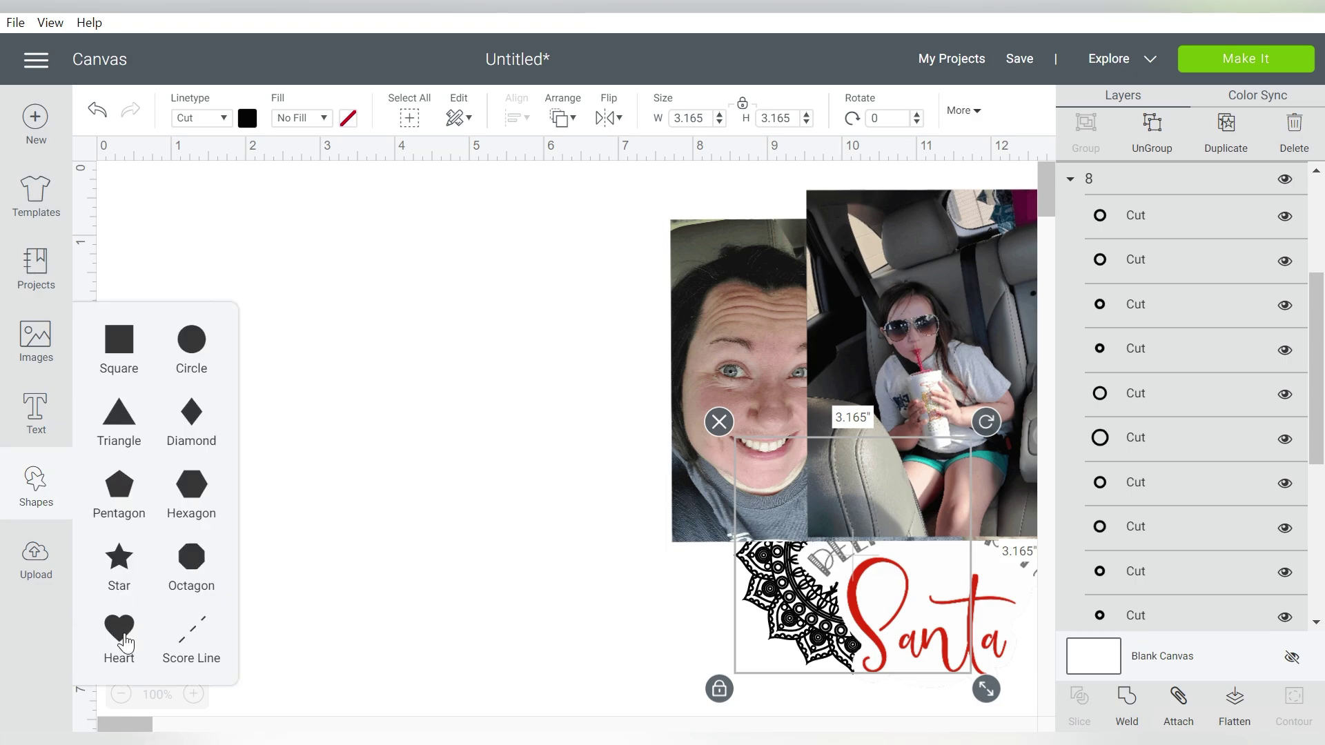
pyautogui.click(121, 635)
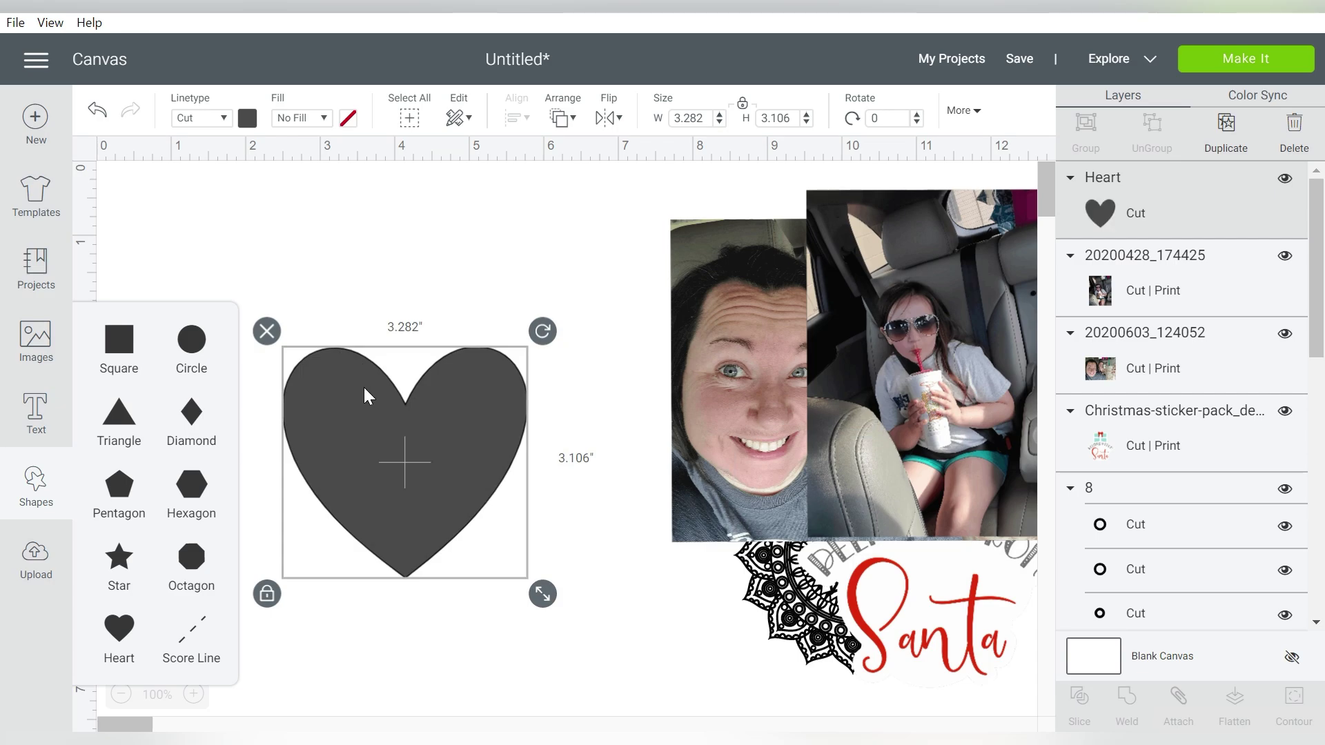
pyautogui.moveTo(366, 395); pyautogui.dragTo(286, 250)
pyautogui.moveTo(464, 457); pyautogui.dragTo(711, 690)
pyautogui.moveTo(532, 474); pyautogui.dragTo(477, 471)
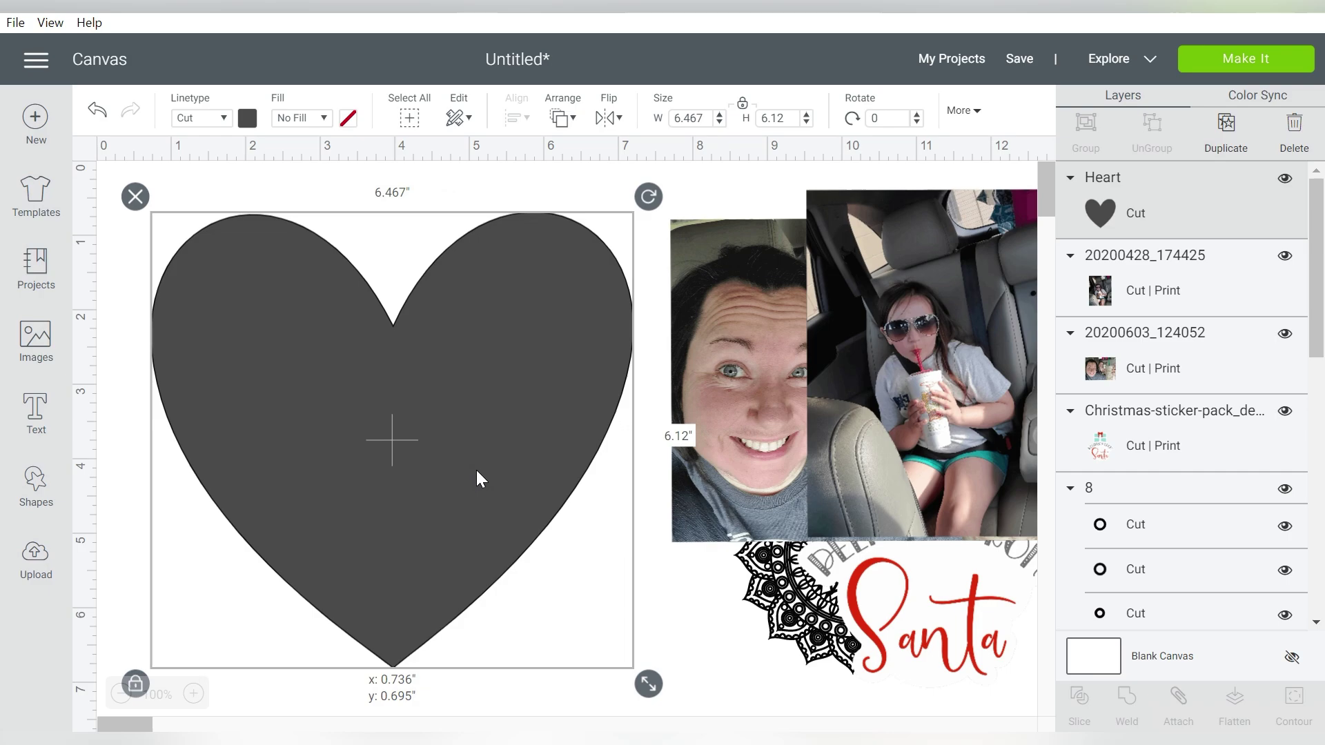
# - Place the mandala at the heart's top centre and send the heart behind it
pyautogui.moveTo(718, 587); pyautogui.dragTo(516, 510)
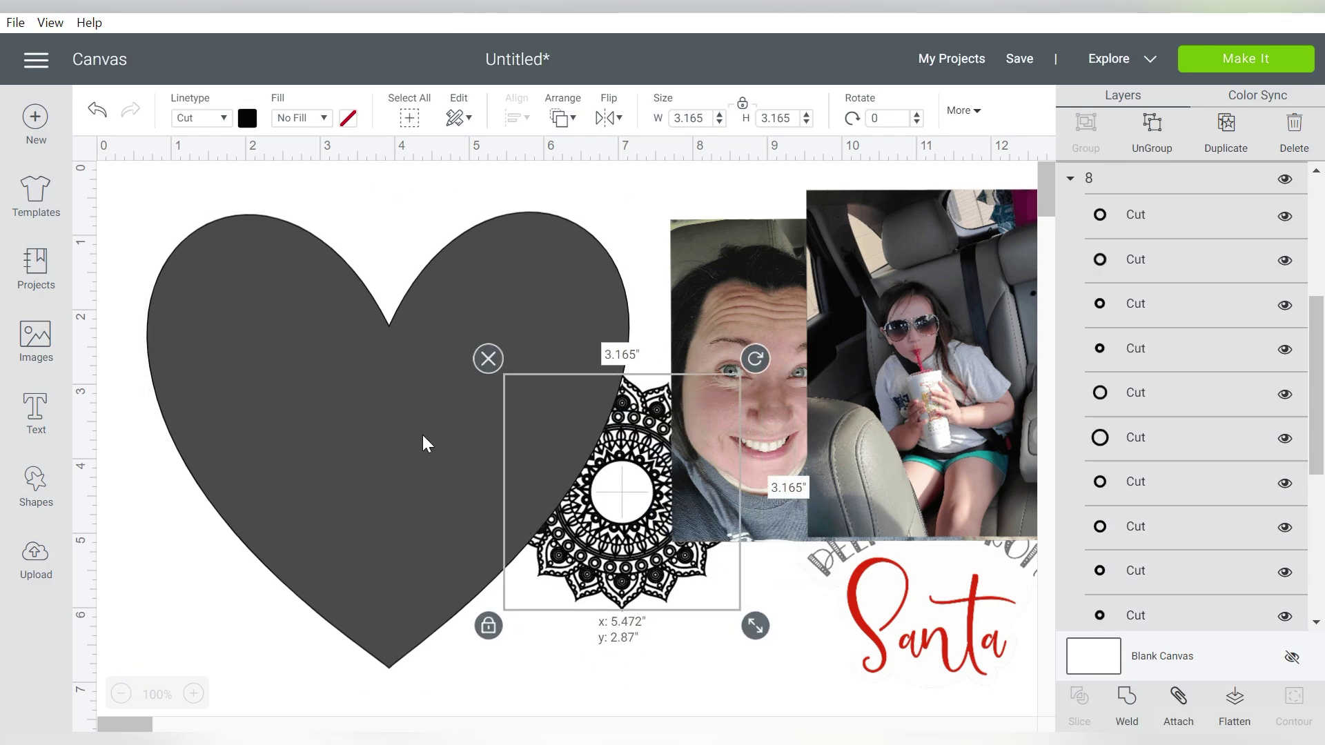
pyautogui.moveTo(425, 442); pyautogui.dragTo(422, 224)
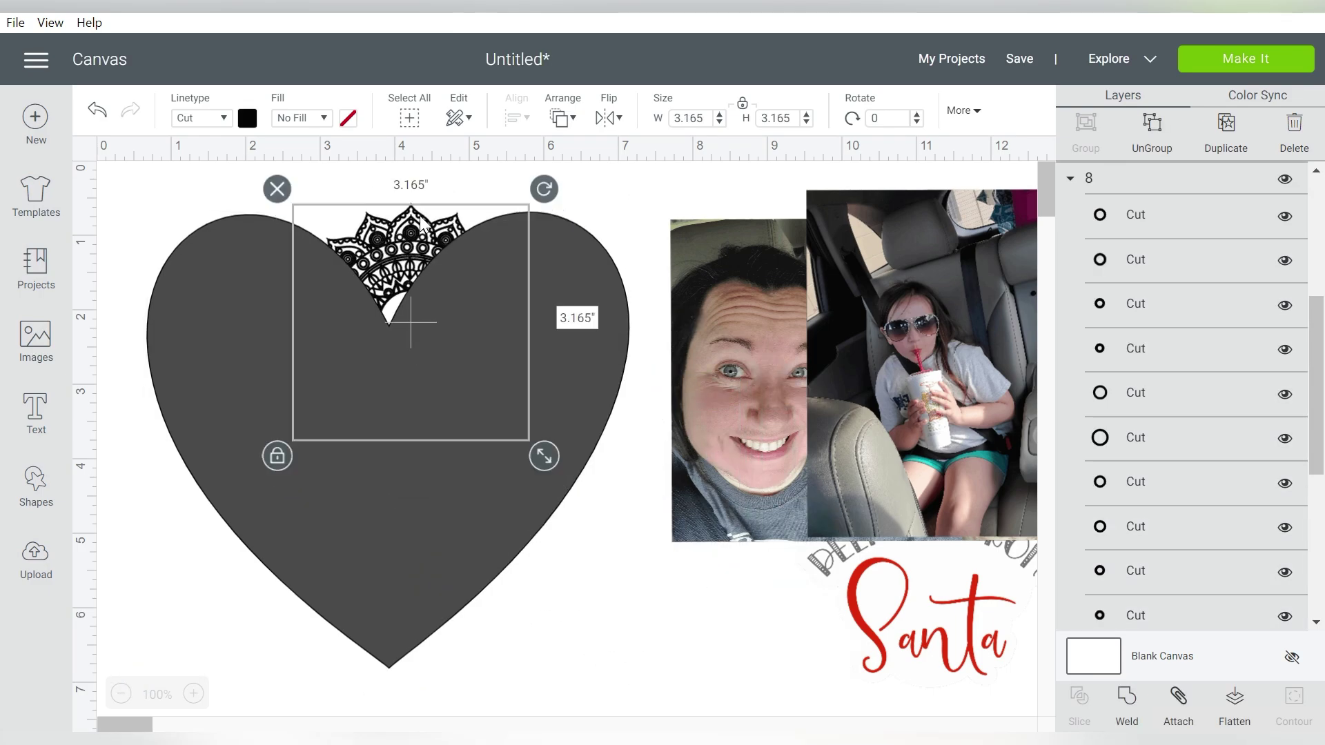
pyautogui.click(422, 223)
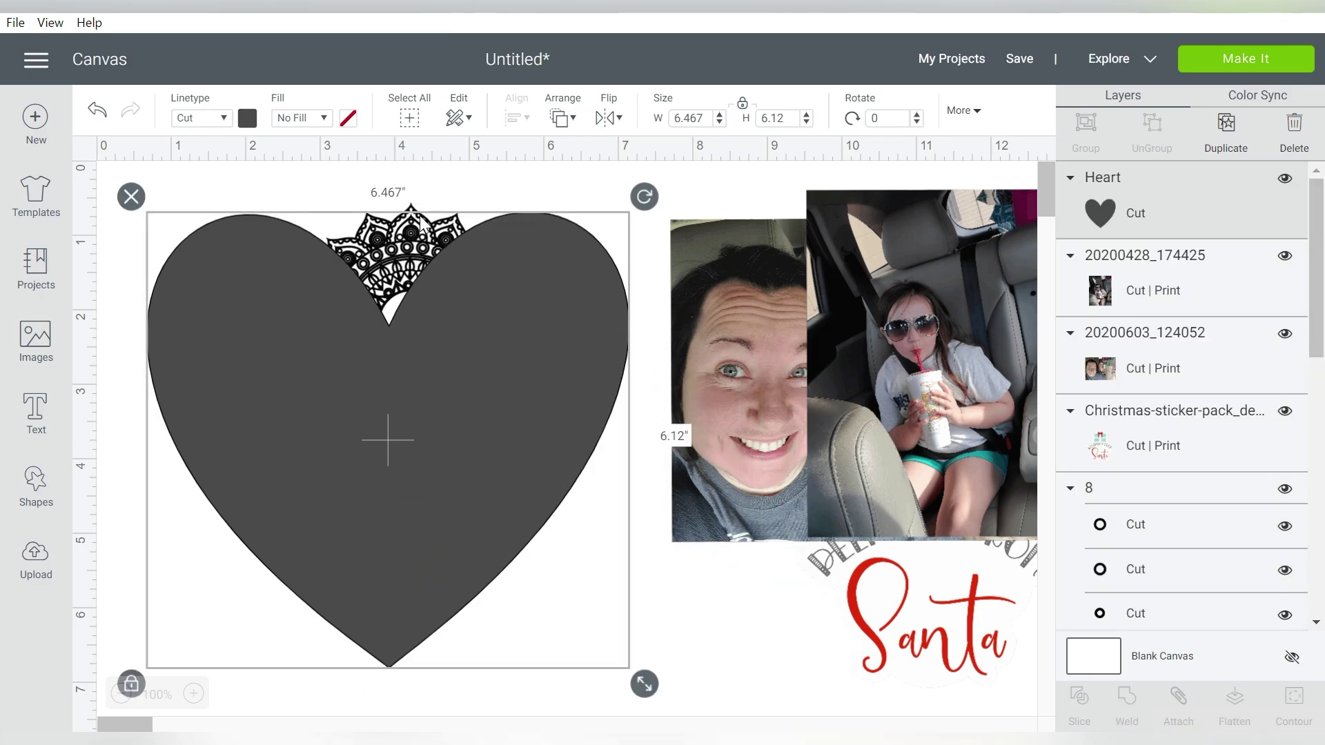
pyautogui.click(564, 124)
pyautogui.click(583, 146)
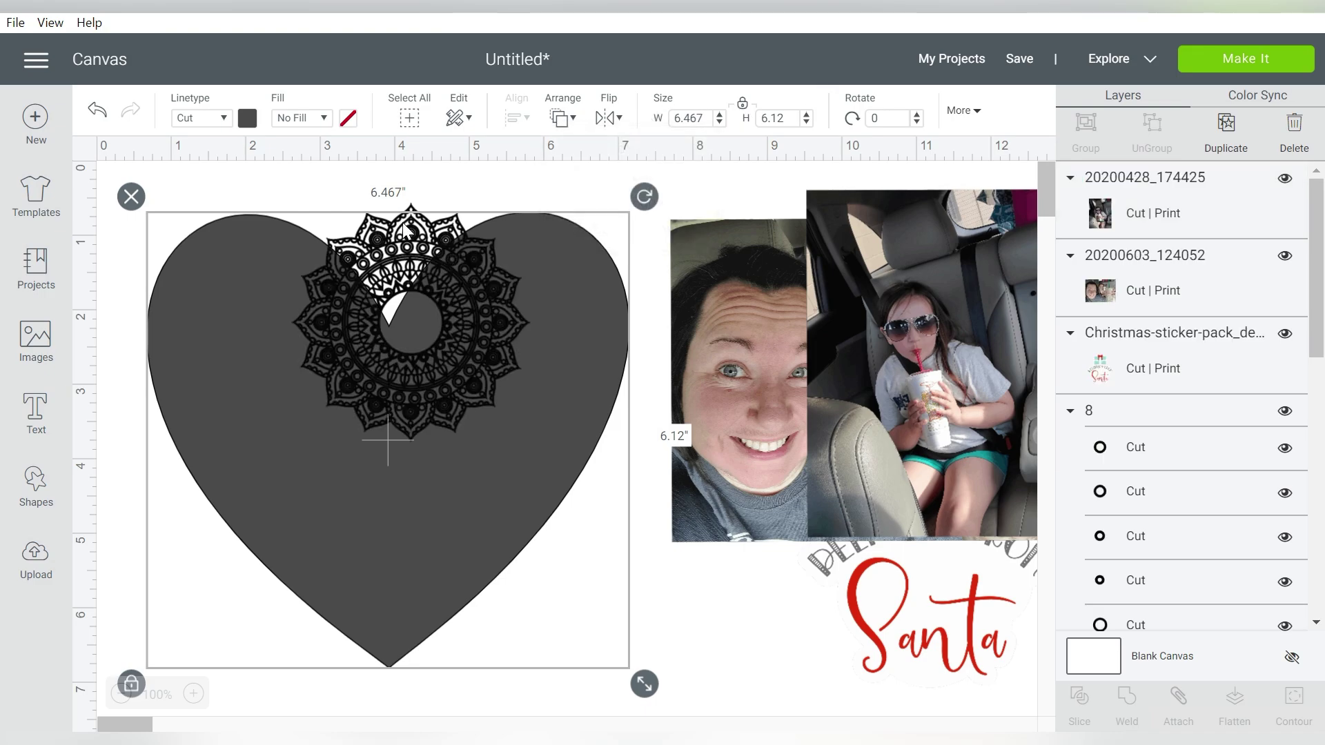
# - Enlarge the mandala to 8.623 inches over the heart and move the Santa sticker aside
pyautogui.click(416, 232)
pyautogui.moveTo(544, 452); pyautogui.dragTo(818, 725)
pyautogui.moveTo(668, 624); pyautogui.dragTo(474, 585)
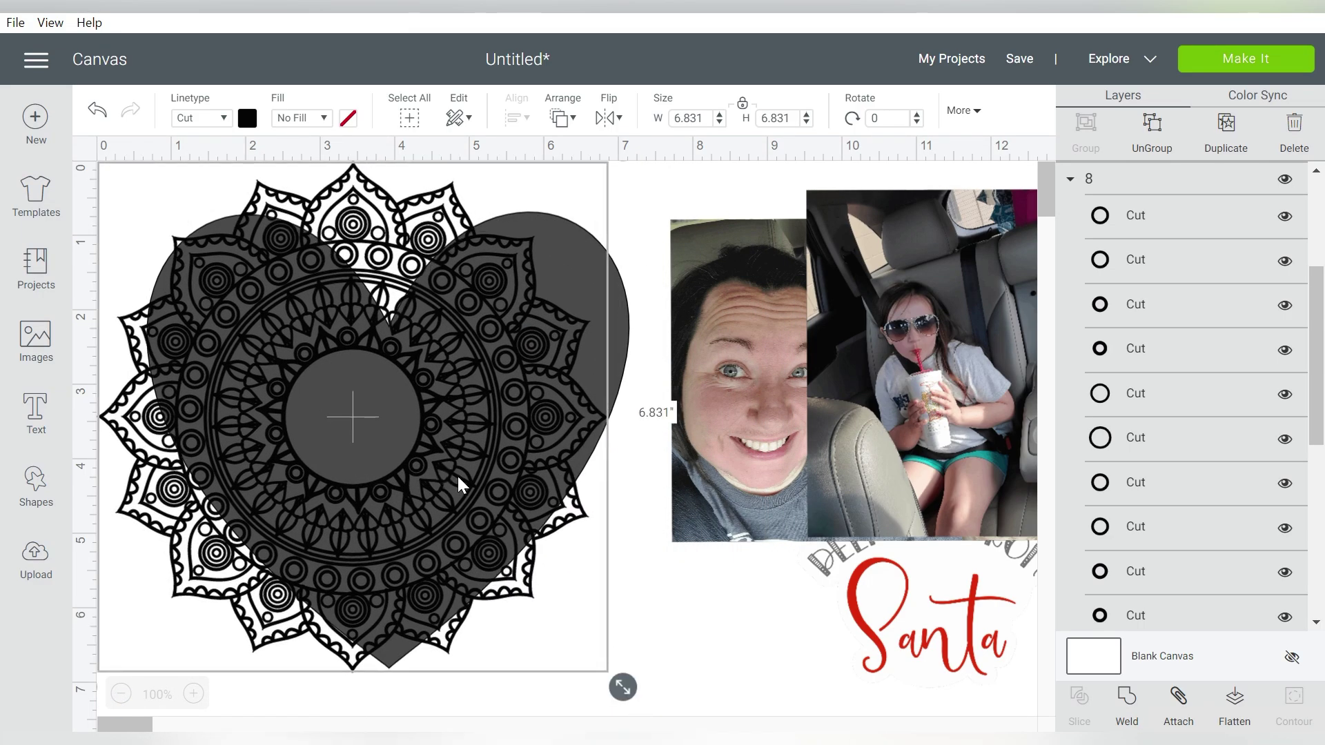
pyautogui.moveTo(624, 690); pyautogui.dragTo(758, 738)
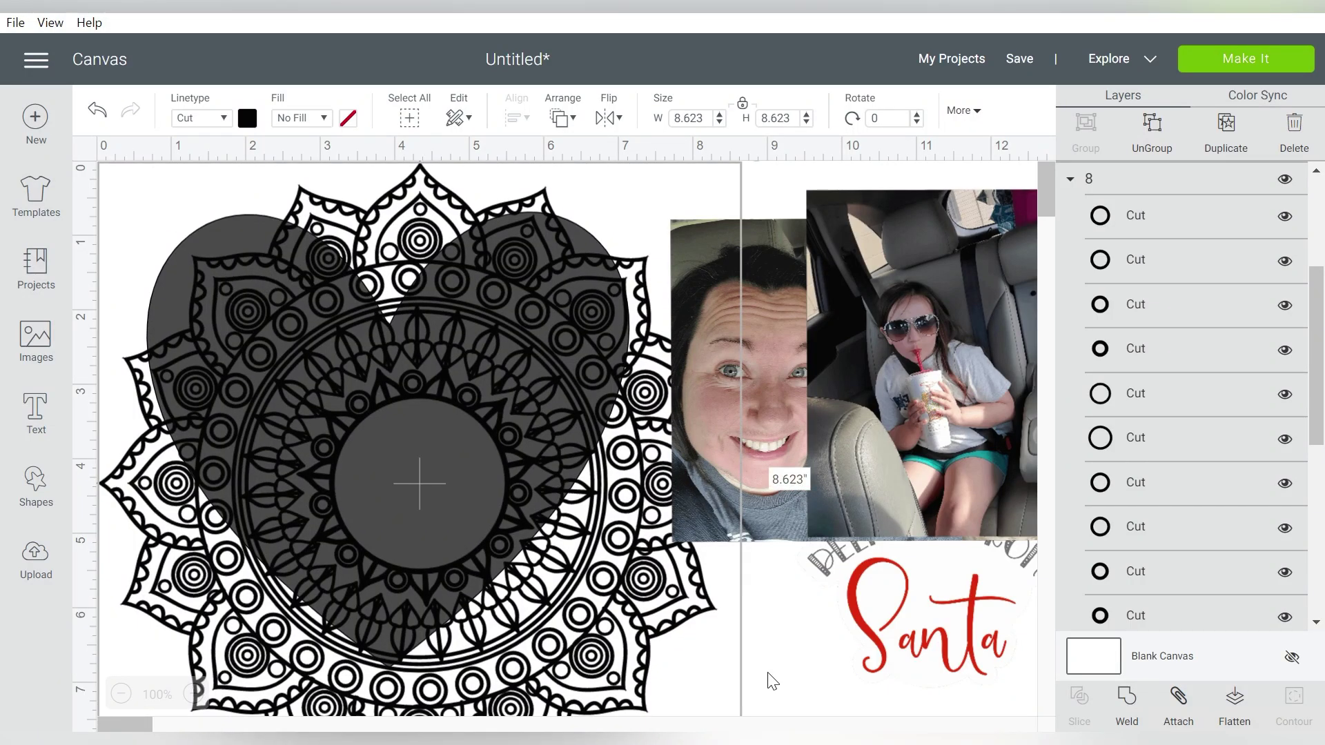
pyautogui.moveTo(770, 680); pyautogui.dragTo(958, 593)
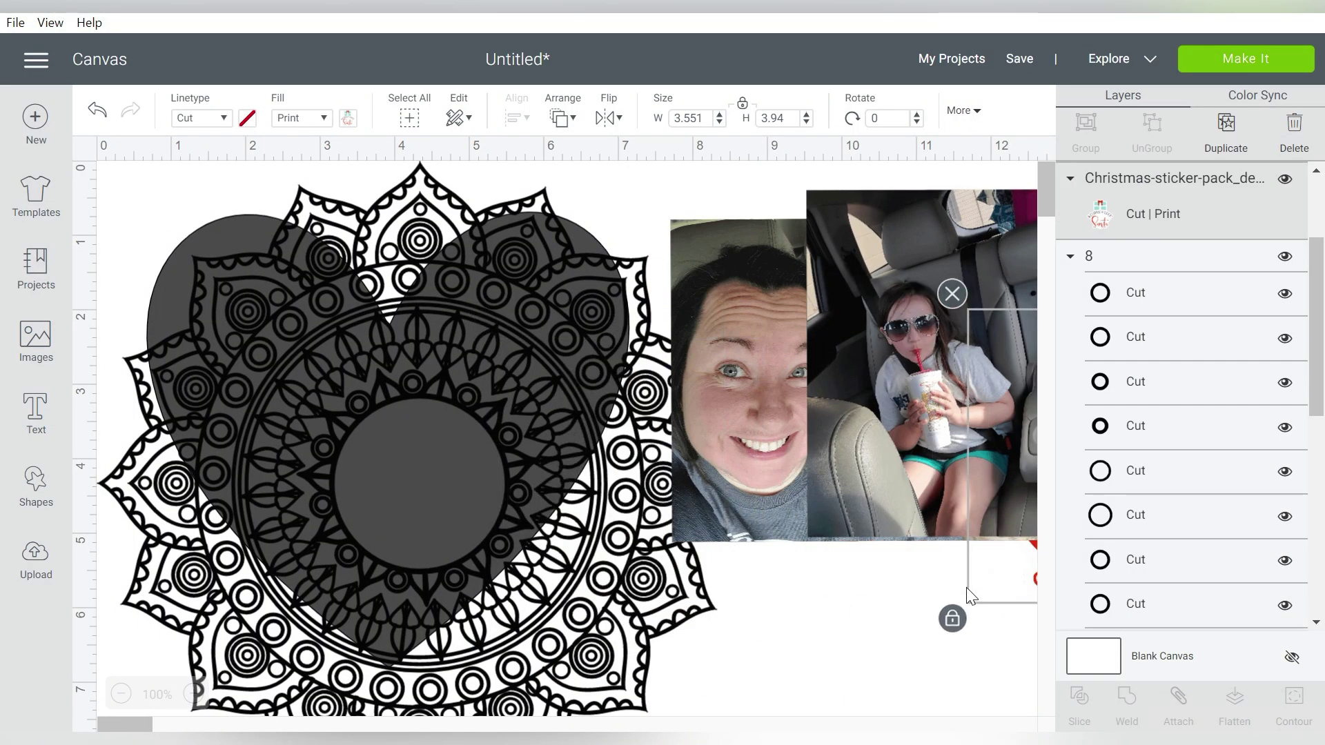
# - Centre the heart and mandala on each other and weld the mandala into one shape
pyautogui.click(334, 572)
pyautogui.click(519, 117)
pyautogui.click(556, 336)
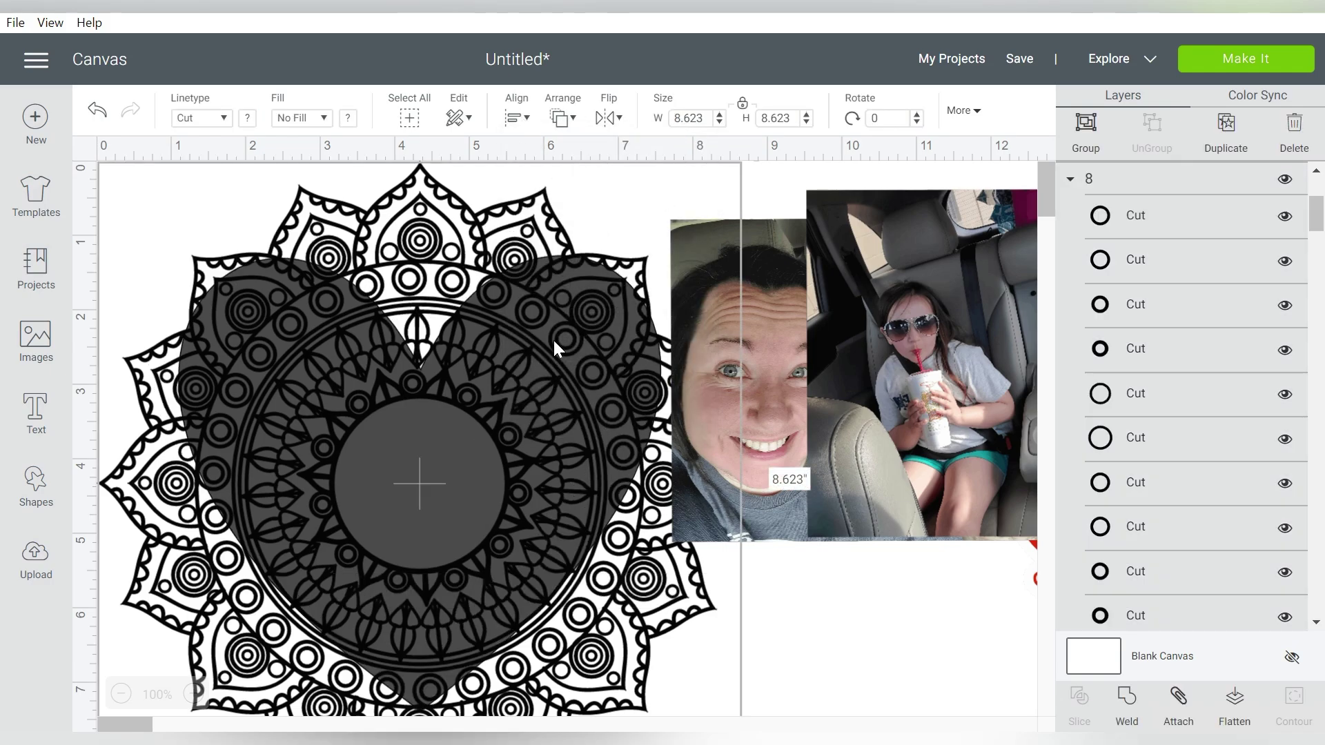
pyautogui.click(1178, 704)
pyautogui.click(1127, 704)
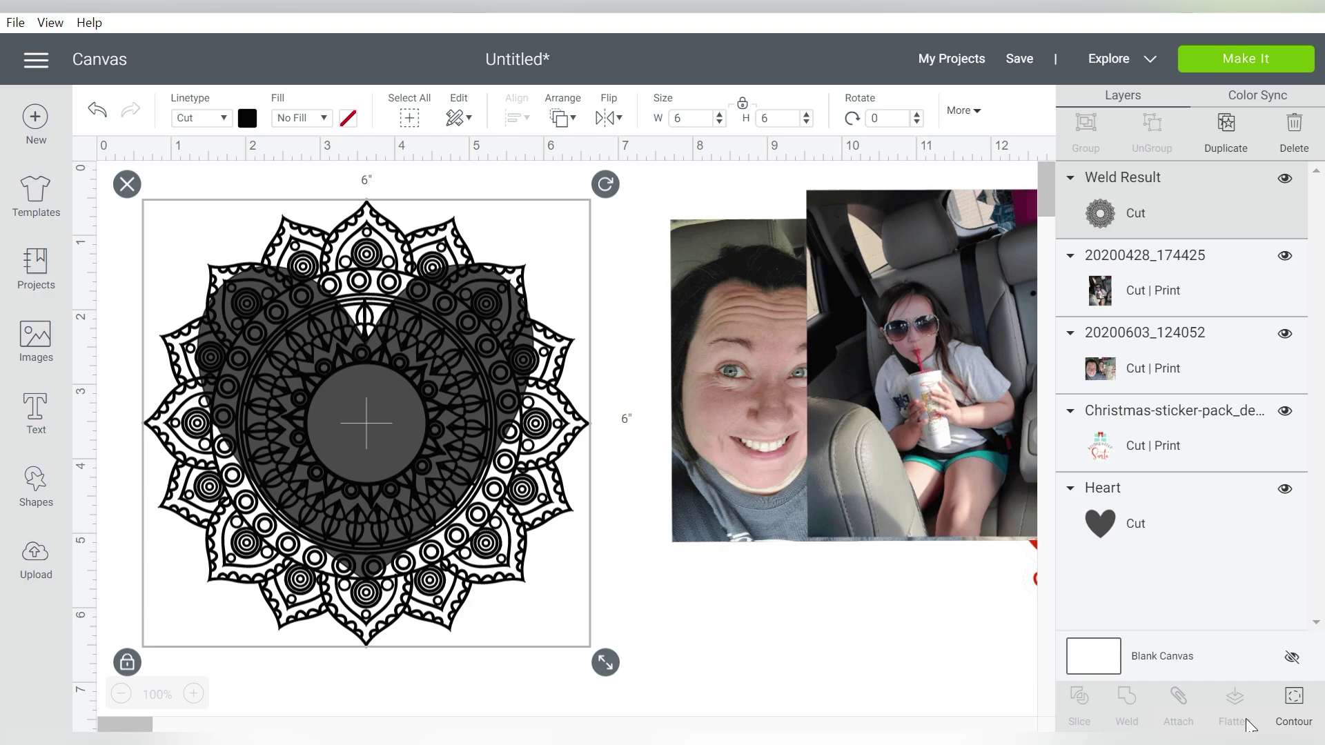
# - Discard a duplicate of the Weld Result, then slice the heart with the welded mandala
pyautogui.hotkey('ctrl', 'd')
pyautogui.click(364, 659)
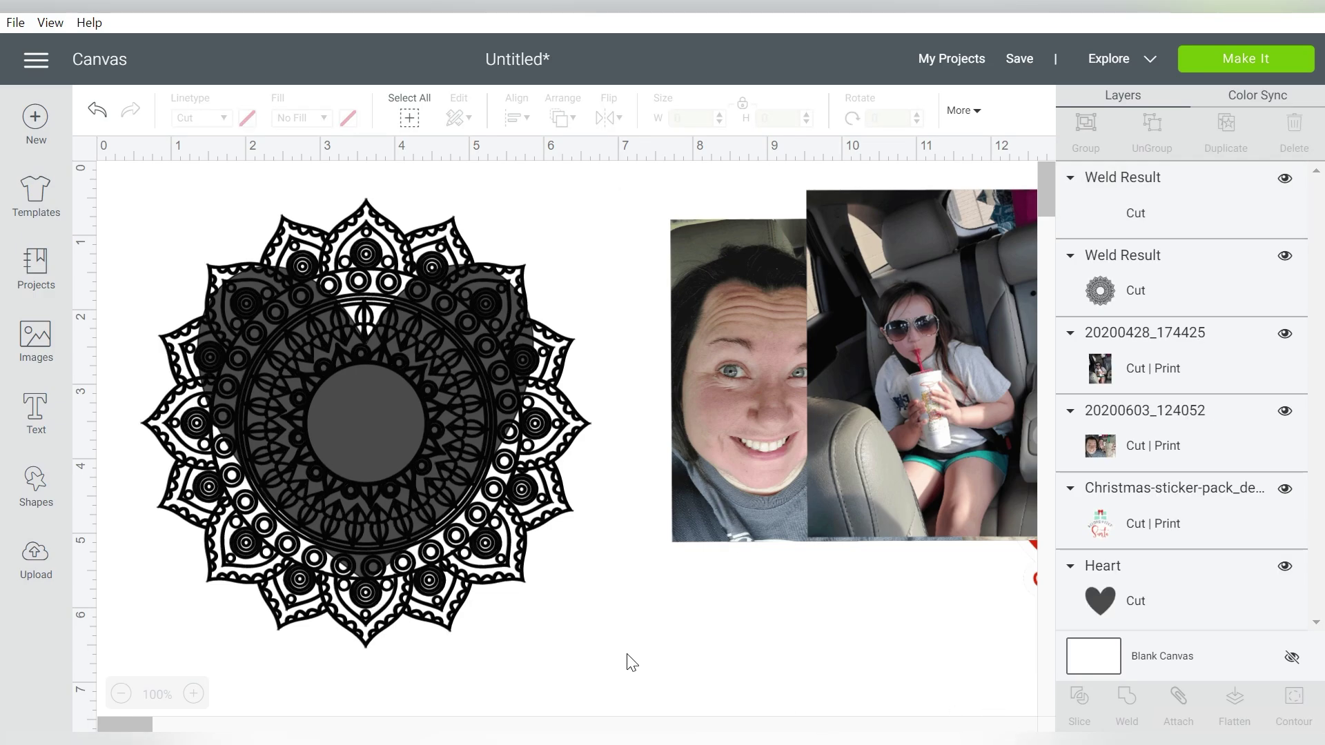
pyautogui.moveTo(627, 653); pyautogui.dragTo(355, 546)
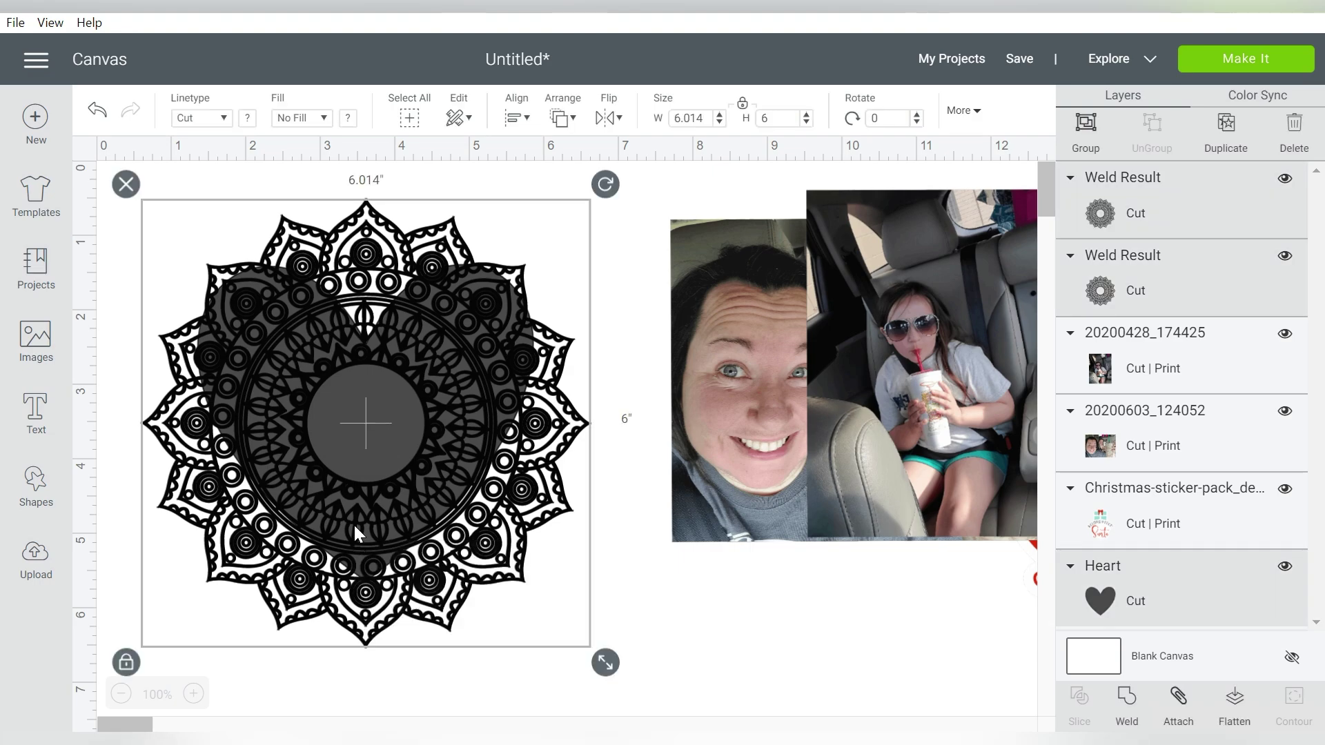
pyautogui.click(737, 663)
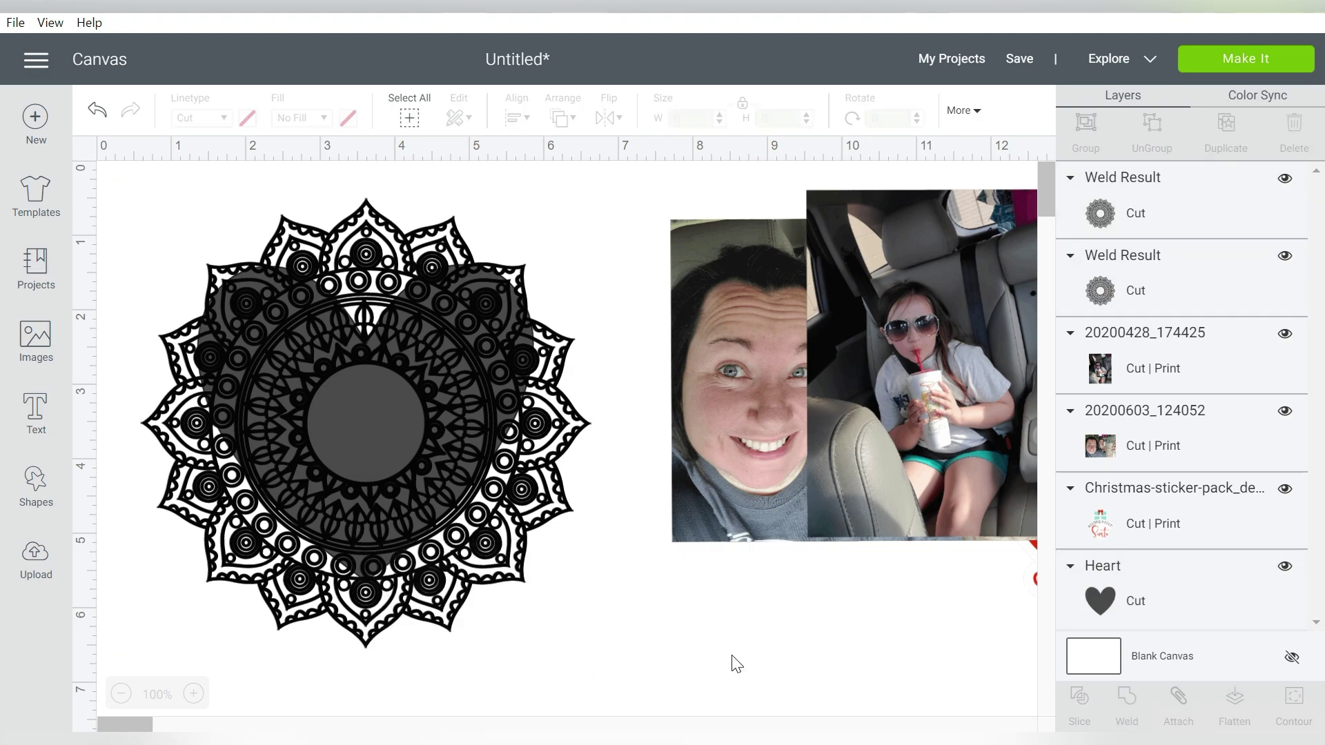
pyautogui.click(1174, 268)
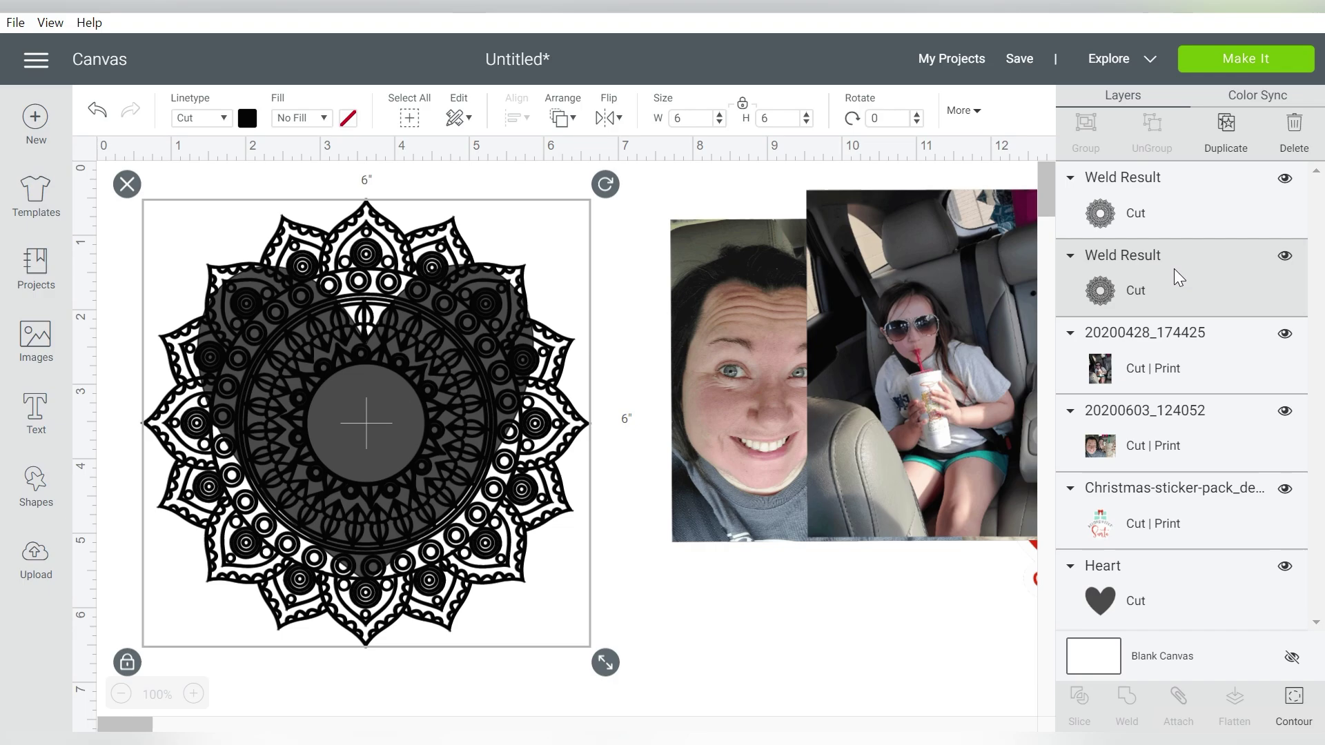
pyautogui.press('Delete')
pyautogui.moveTo(543, 700); pyautogui.dragTo(331, 502)
pyautogui.click(1080, 698)
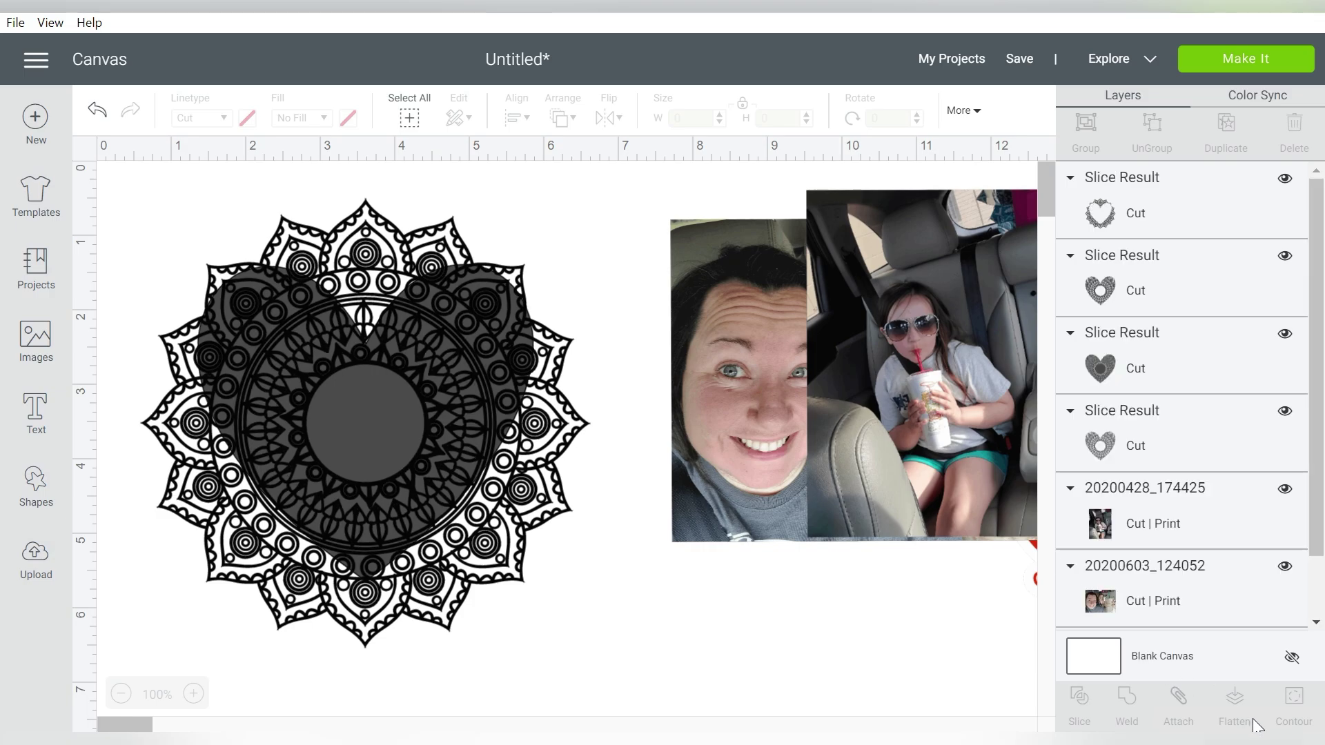
# - Delete the outer mandala piece, then restore it with undo
pyautogui.click(539, 416)
pyautogui.press('Delete')
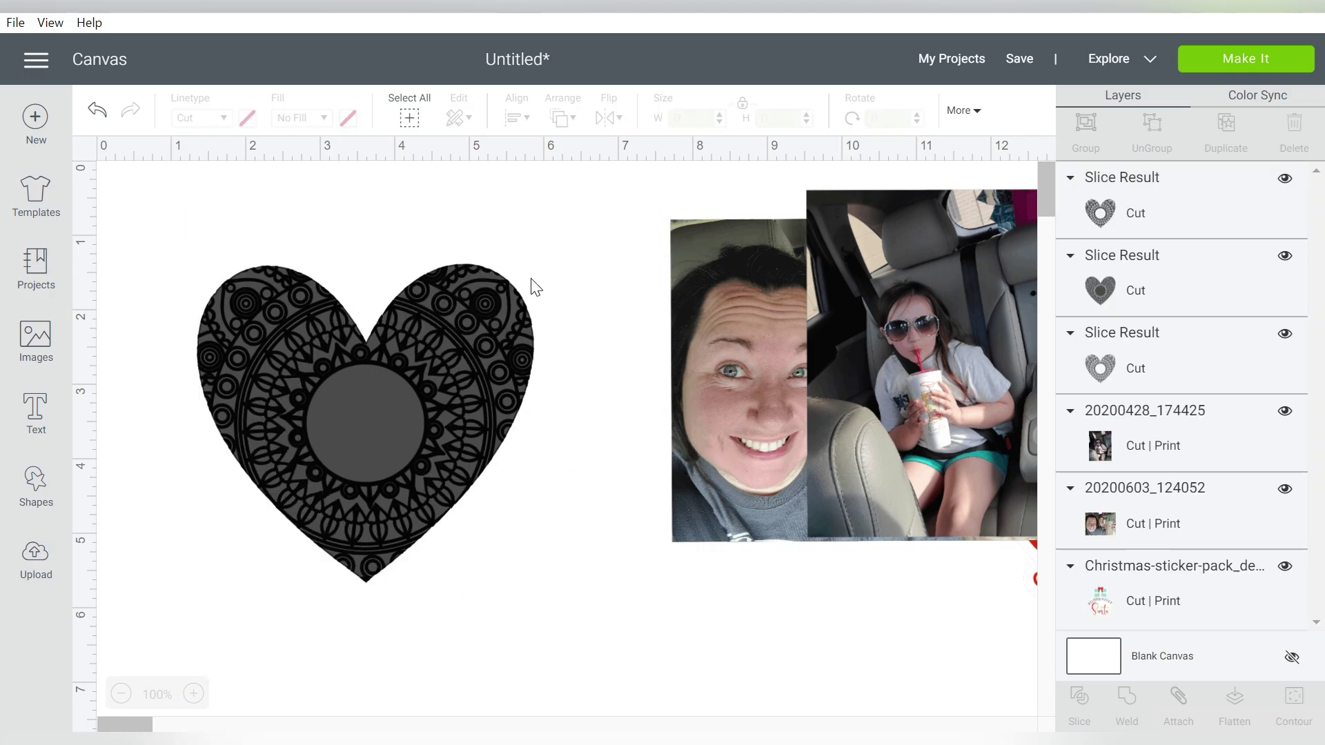
pyautogui.click(533, 289)
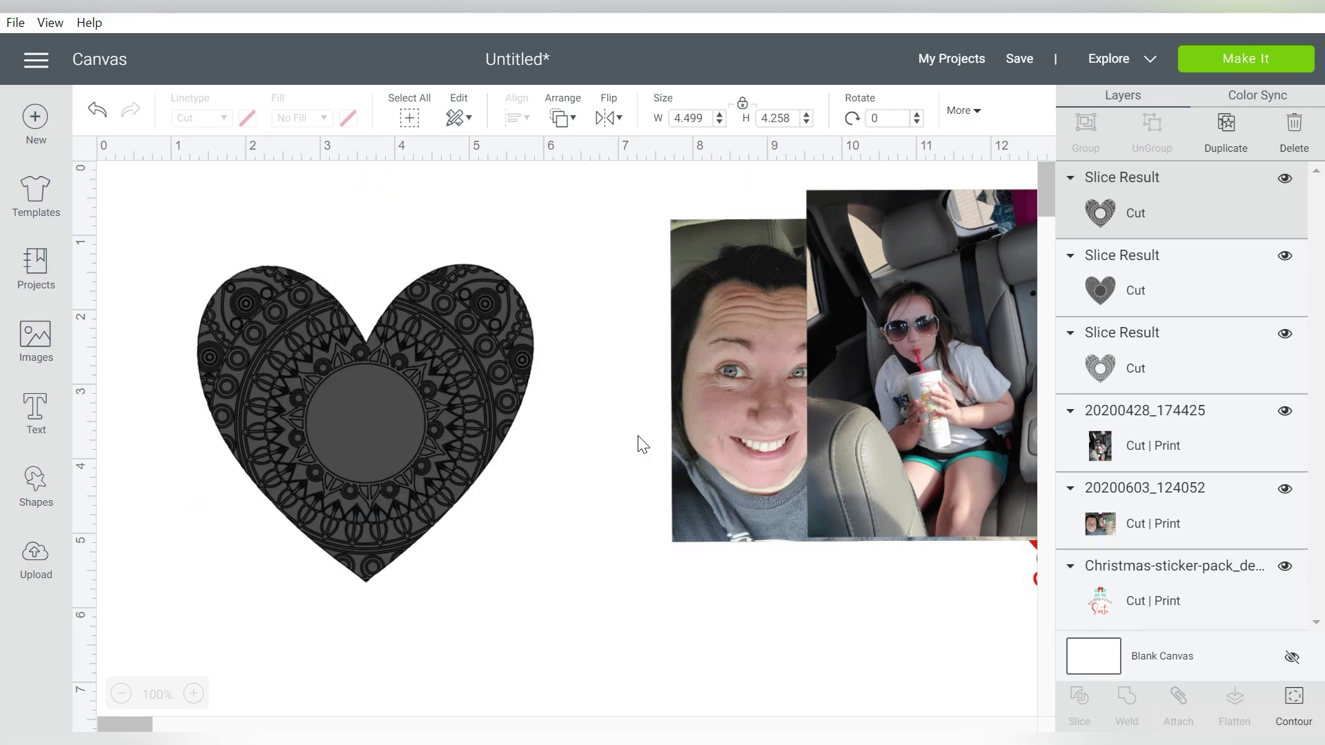
pyautogui.click(641, 444)
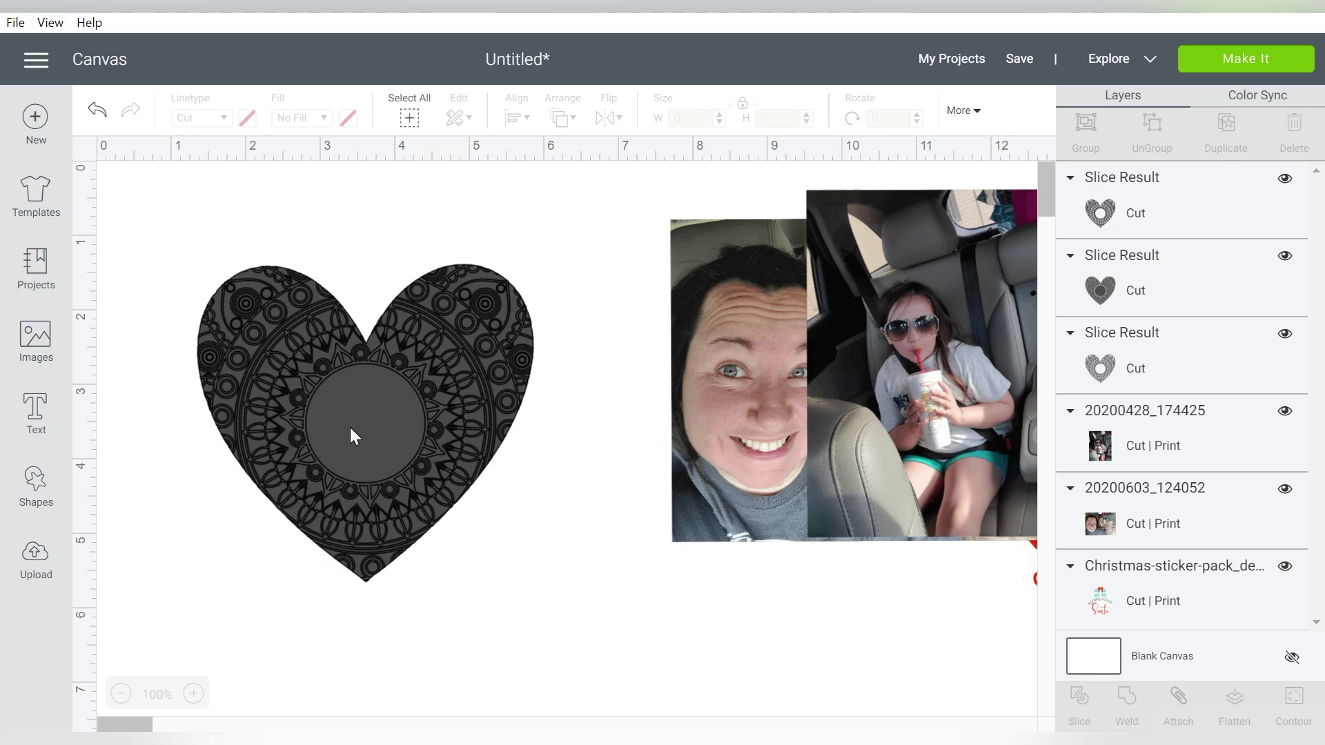
pyautogui.hotkey('ctrl', 'z')
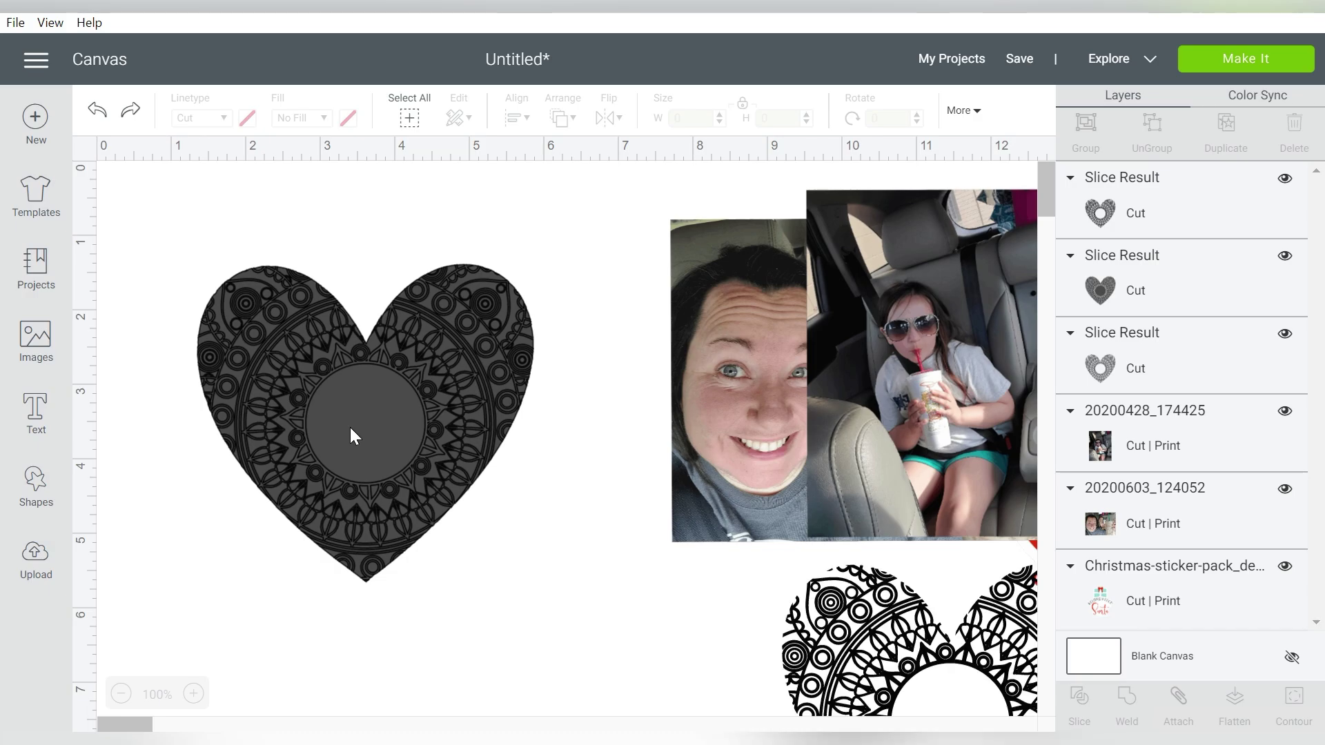
# - Pull the filled mandala heart off the outline heart and return it near the canvas centre
pyautogui.click(350, 428)
pyautogui.moveTo(349, 428); pyautogui.dragTo(700, 478)
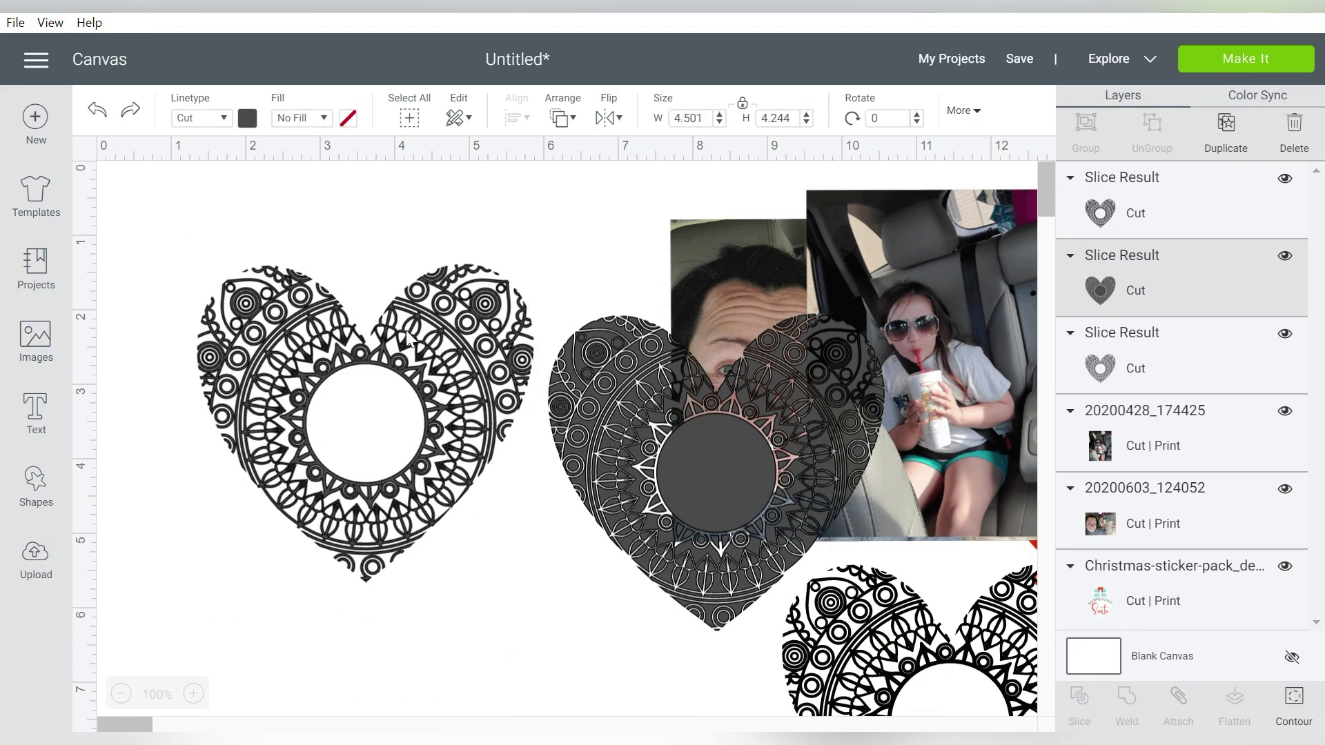
pyautogui.hotkey('ctrl', 'z')
pyautogui.moveTo(406, 330); pyautogui.dragTo(1022, 338)
pyautogui.click(617, 290)
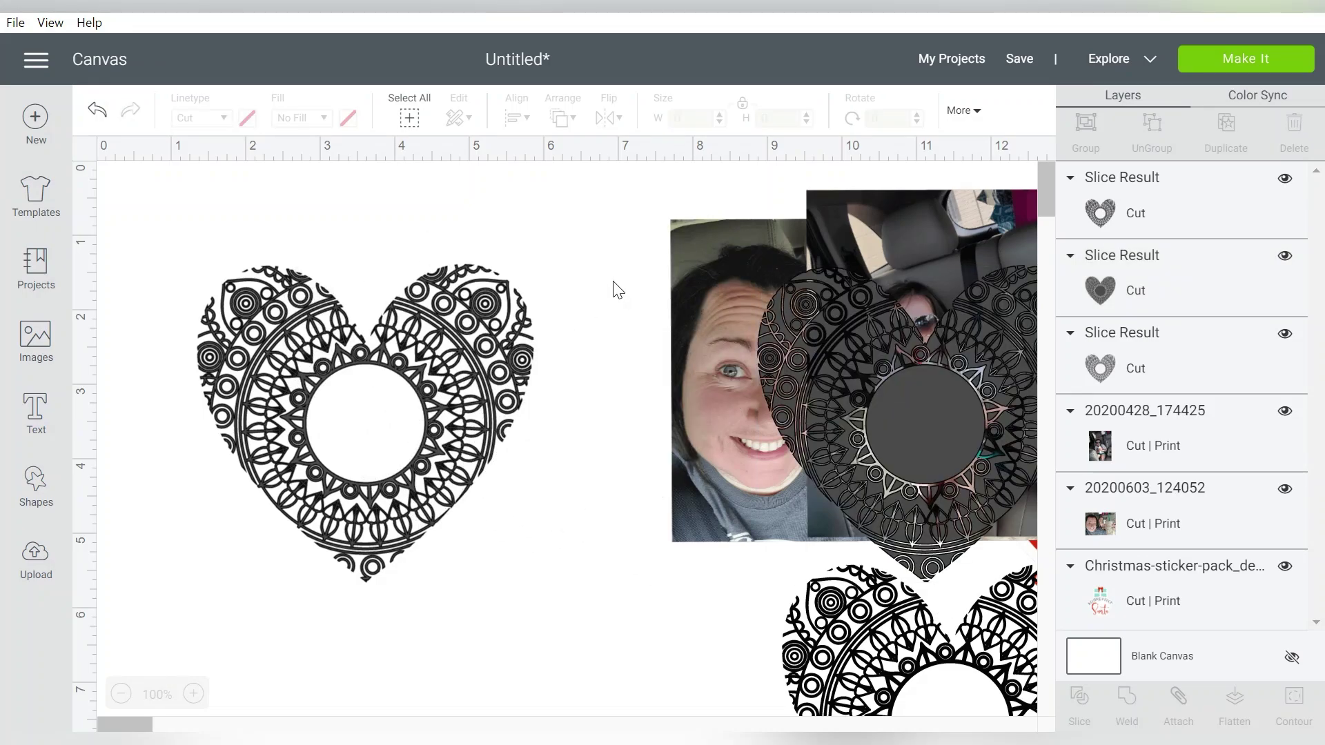
pyautogui.moveTo(834, 396); pyautogui.dragTo(438, 510)
# - Colour both the outline and filled mandala hearts red
pyautogui.moveTo(343, 200); pyautogui.dragTo(514, 452)
pyautogui.click(247, 119)
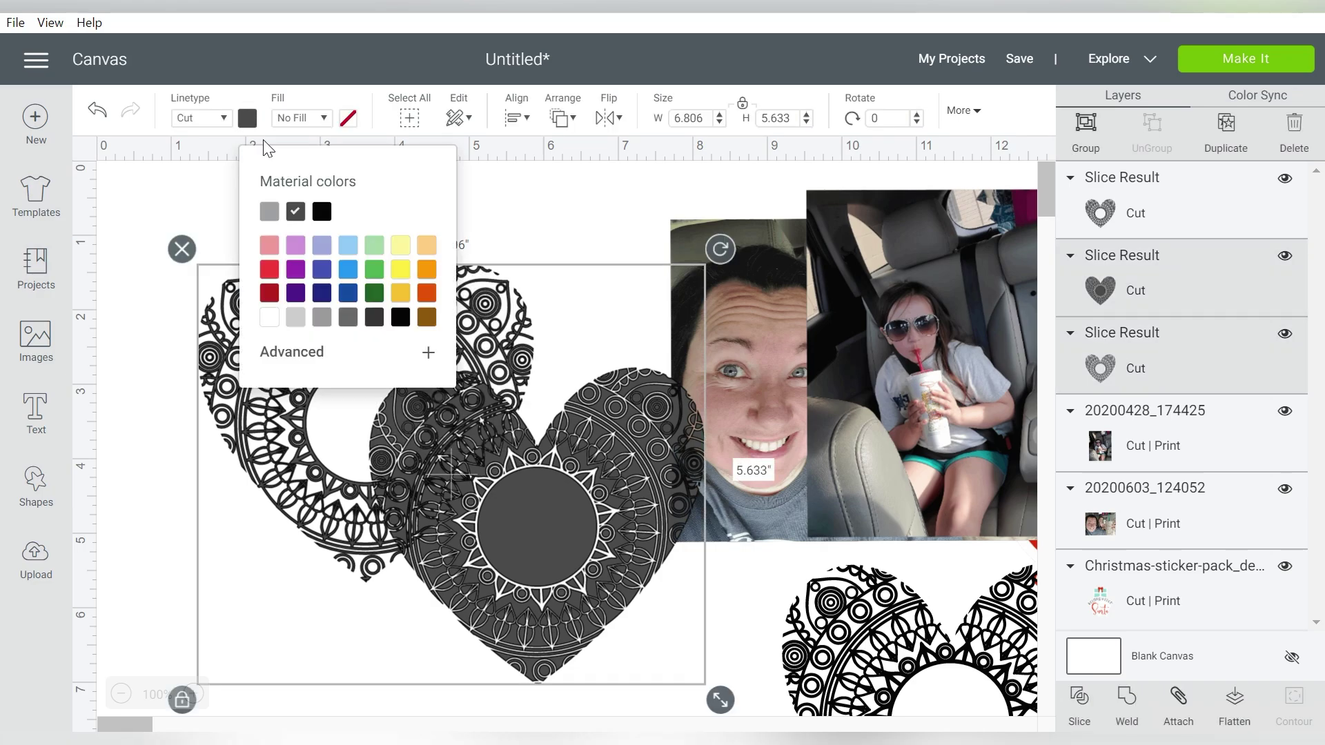
pyautogui.click(269, 269)
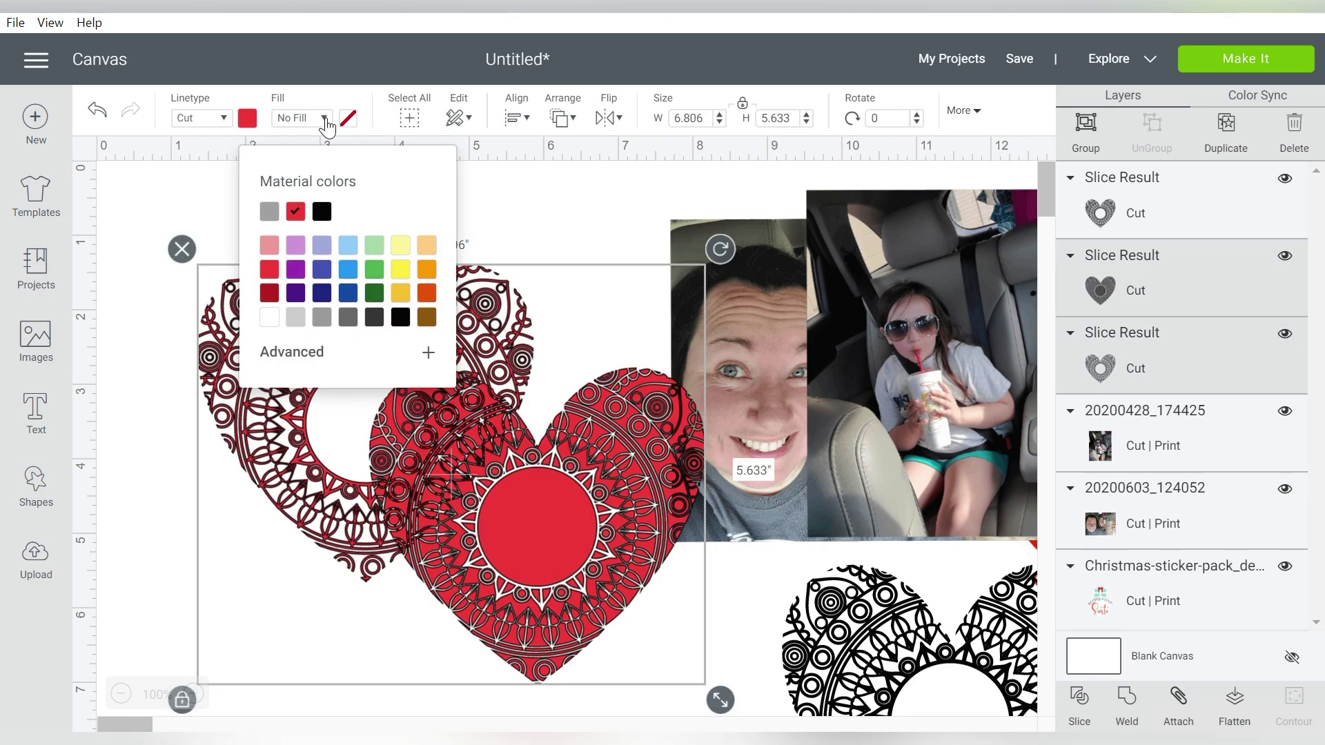
pyautogui.click(301, 118)
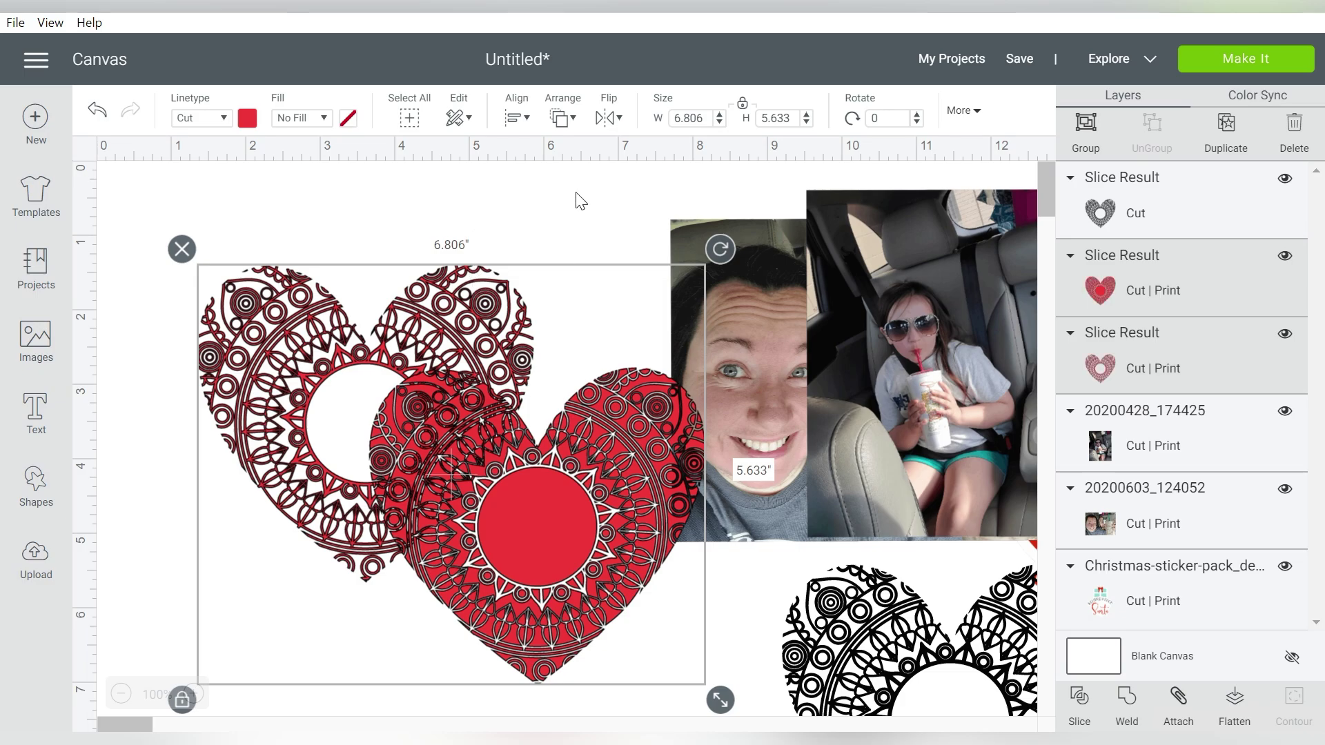
pyautogui.click(544, 318)
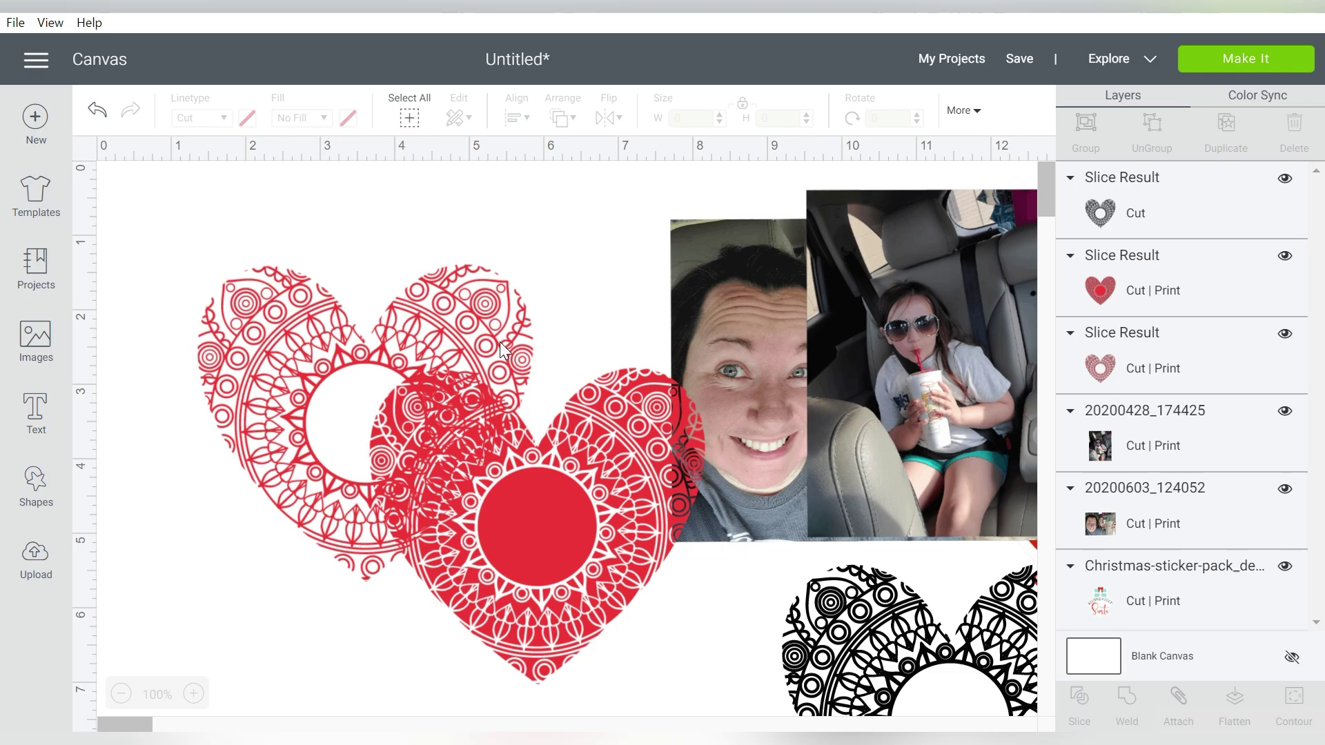
# - Reposition the red outline and filled hearts, then select both
pyautogui.moveTo(499, 342); pyautogui.dragTo(427, 274)
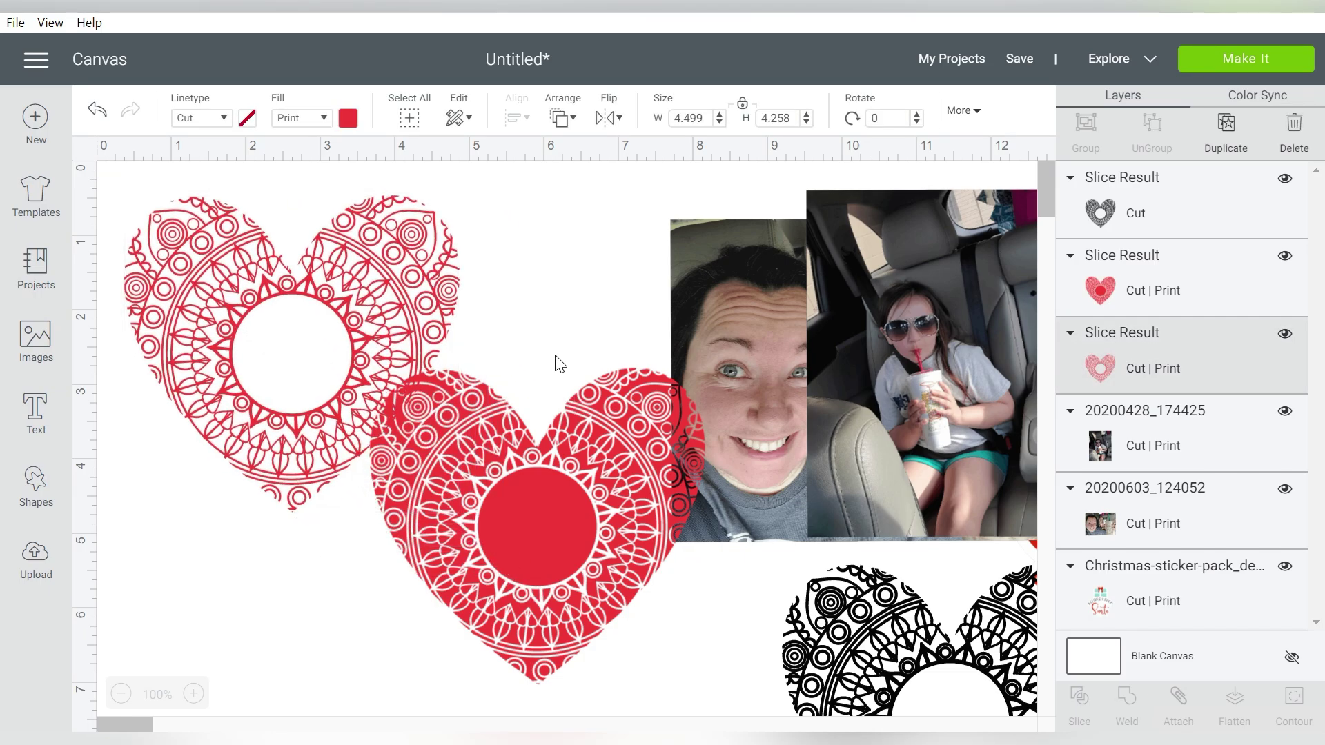
pyautogui.moveTo(605, 432); pyautogui.dragTo(542, 434)
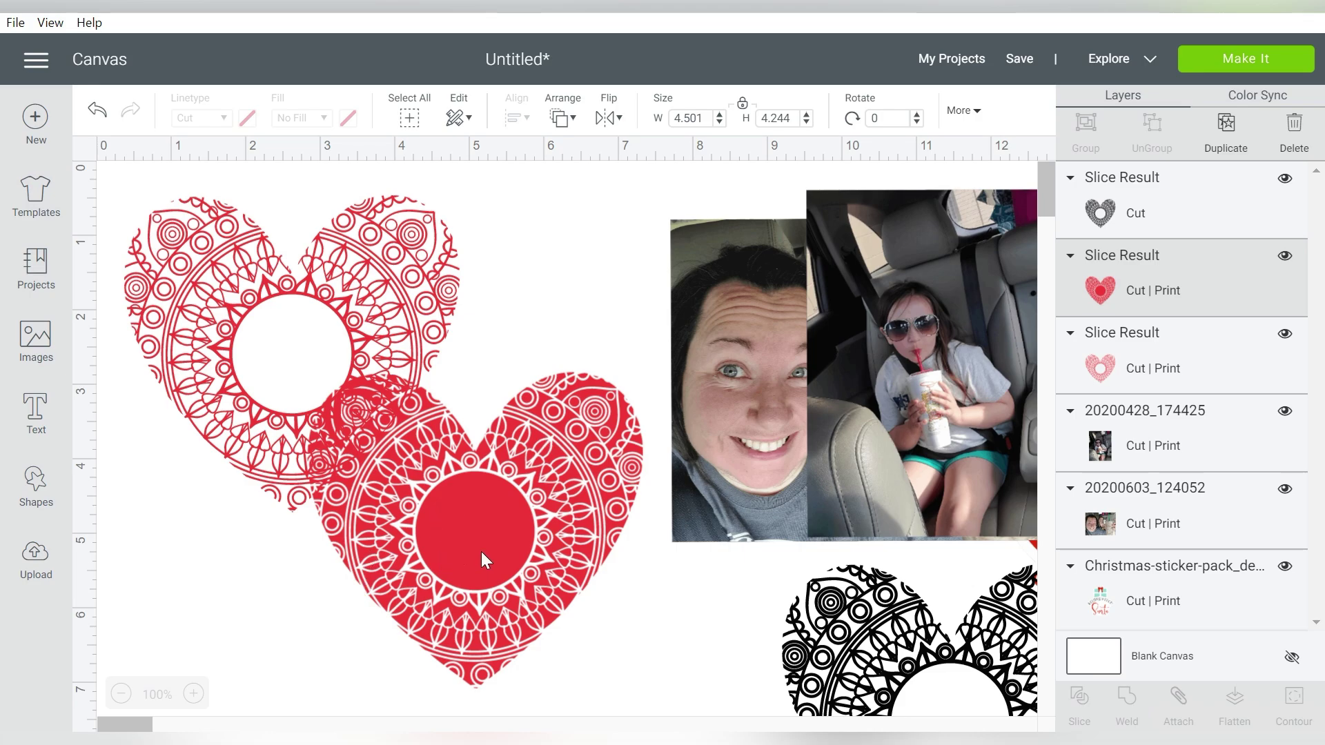
pyautogui.click(484, 498)
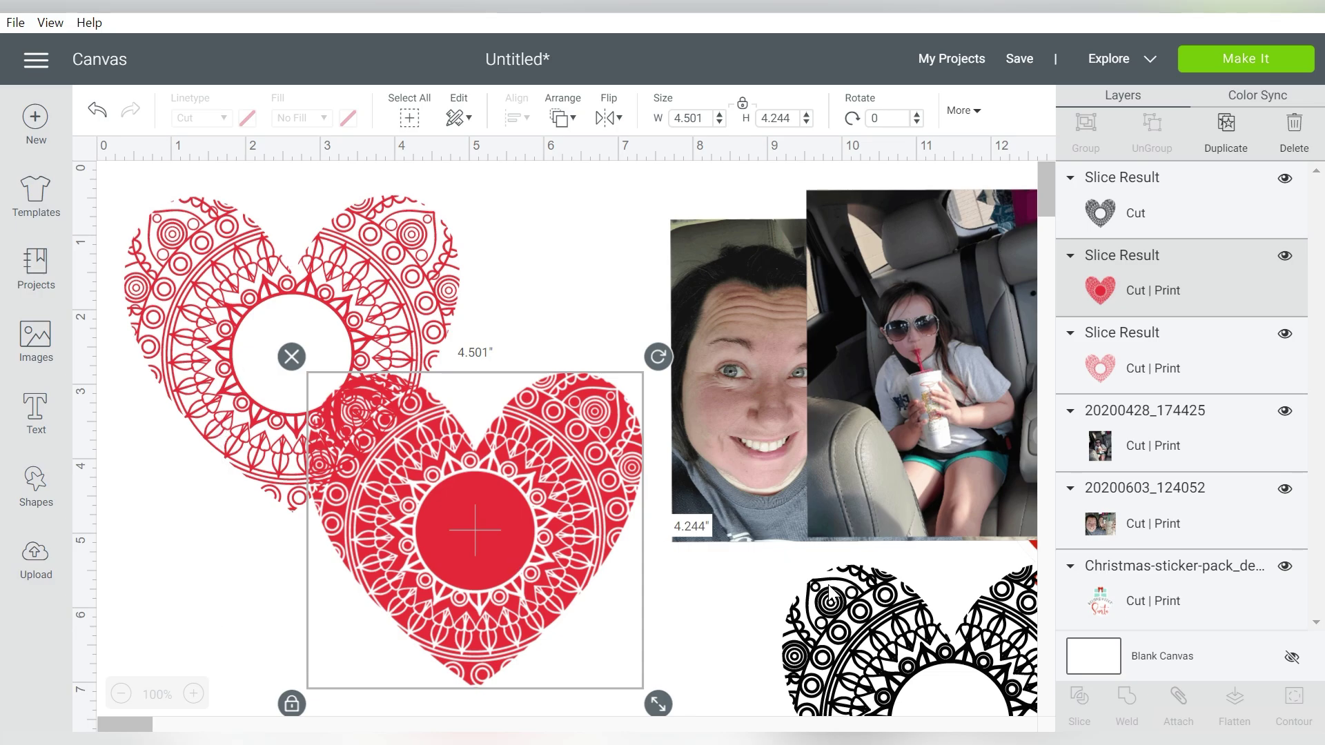
pyautogui.moveTo(249, 621); pyautogui.dragTo(412, 377)
# - Delete the red hearts and black mandala piece, and bring the Christmas sticker onto the canvas
pyautogui.press('Delete')
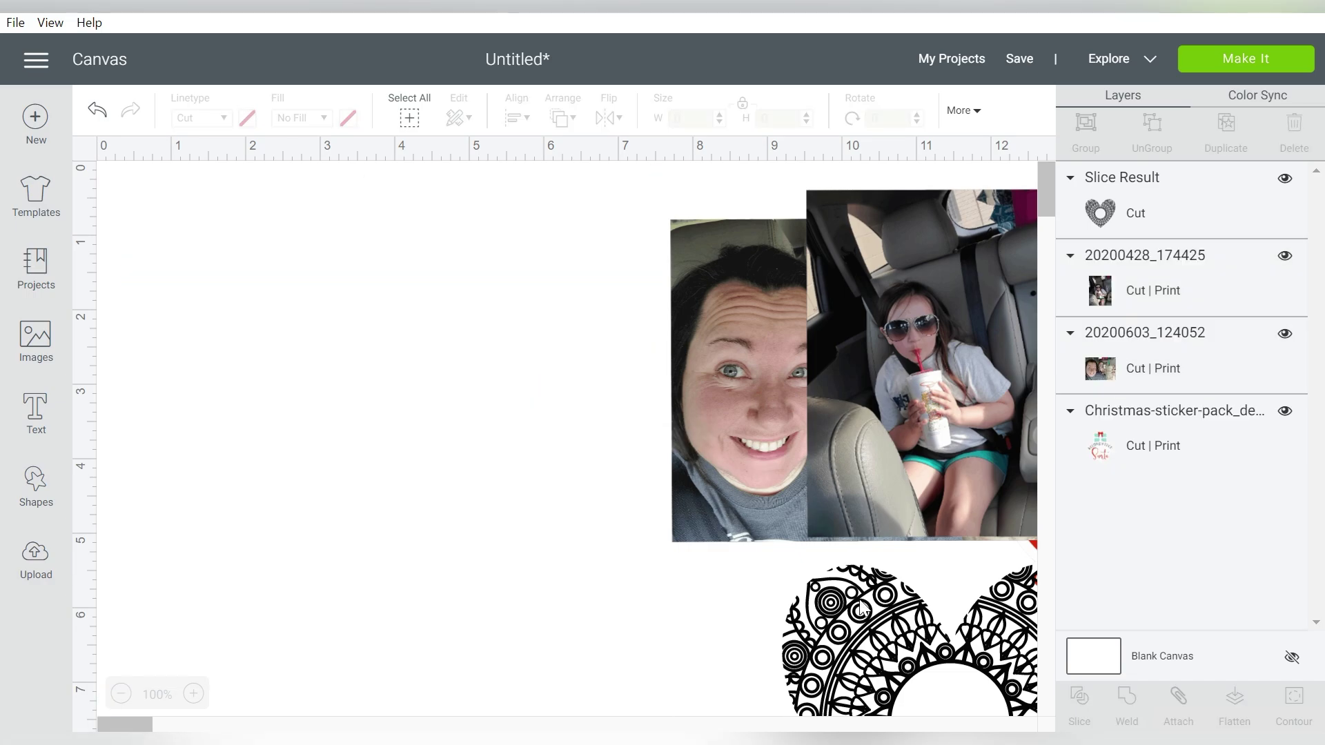
pyautogui.moveTo(859, 615); pyautogui.dragTo(283, 332)
pyautogui.press('Delete')
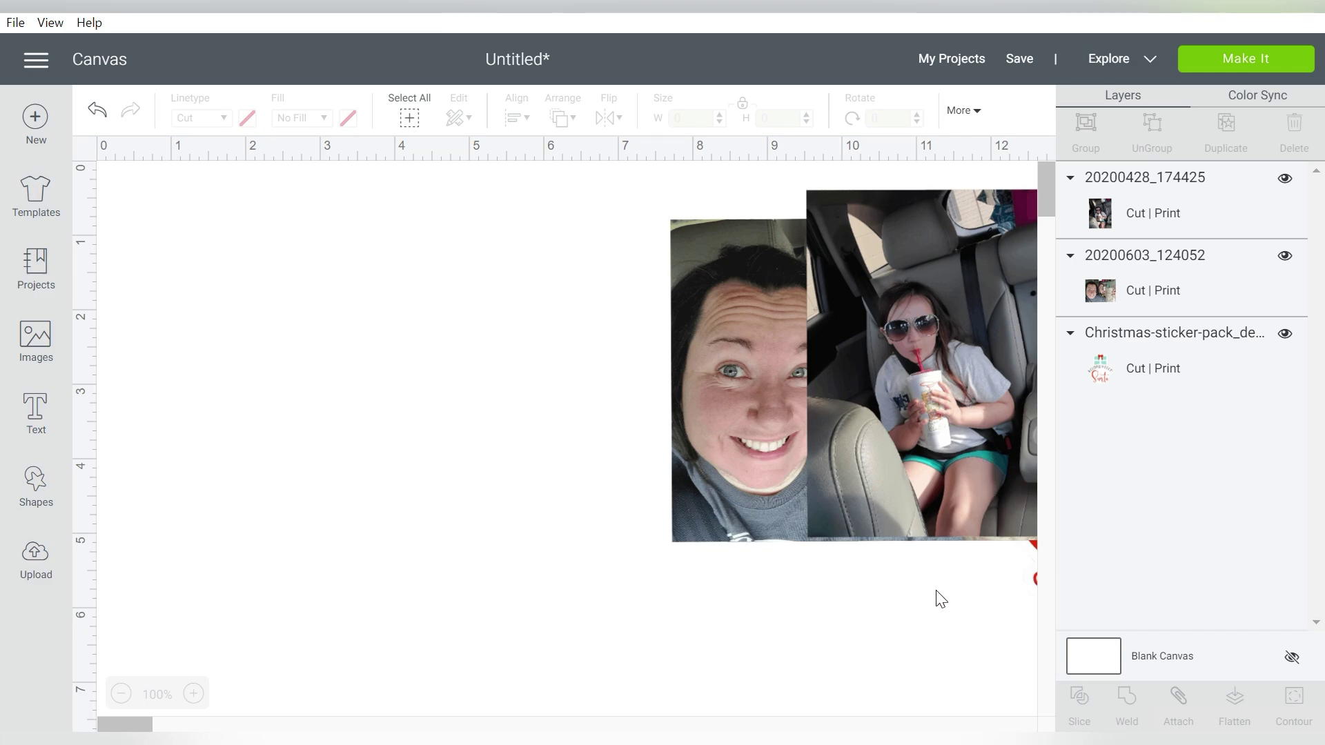
pyautogui.moveTo(938, 598); pyautogui.dragTo(252, 389)
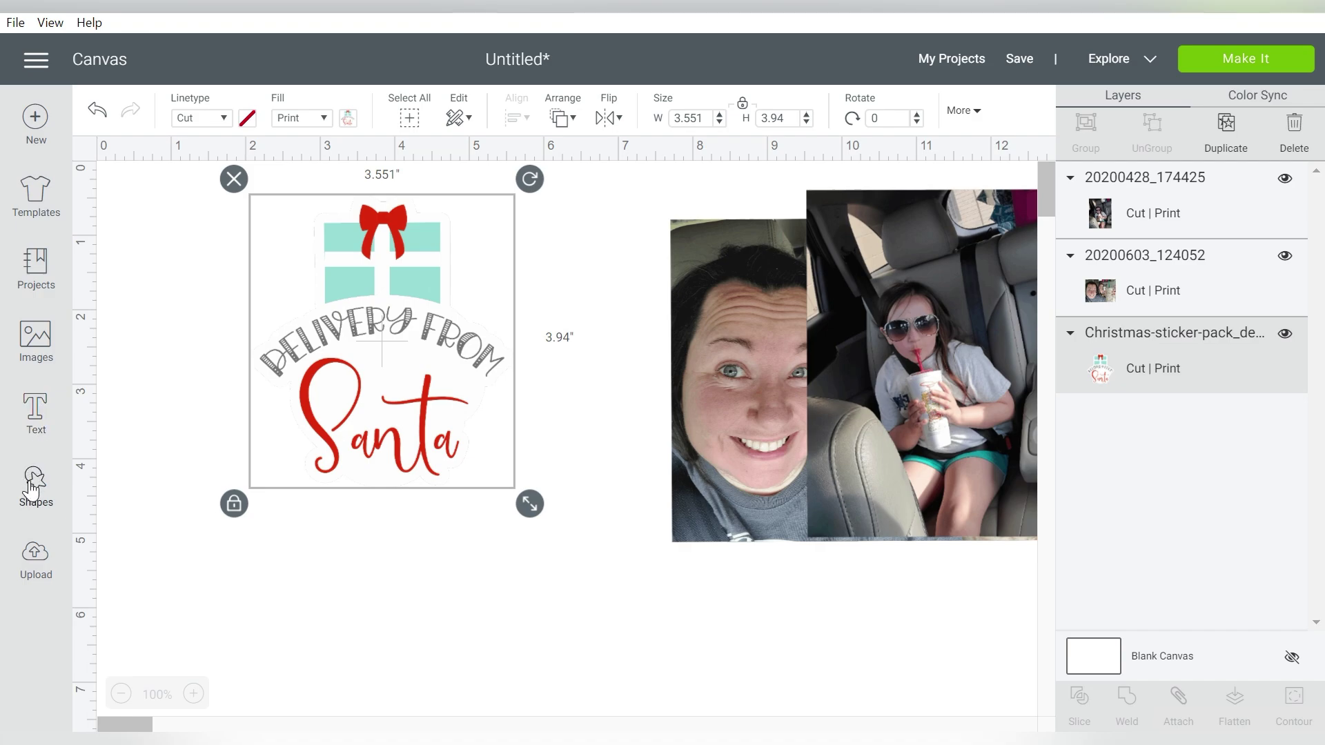
# - Add a circle enlarged to 3.542 inches under the DELIVERY FROM lettering
pyautogui.click(31, 488)
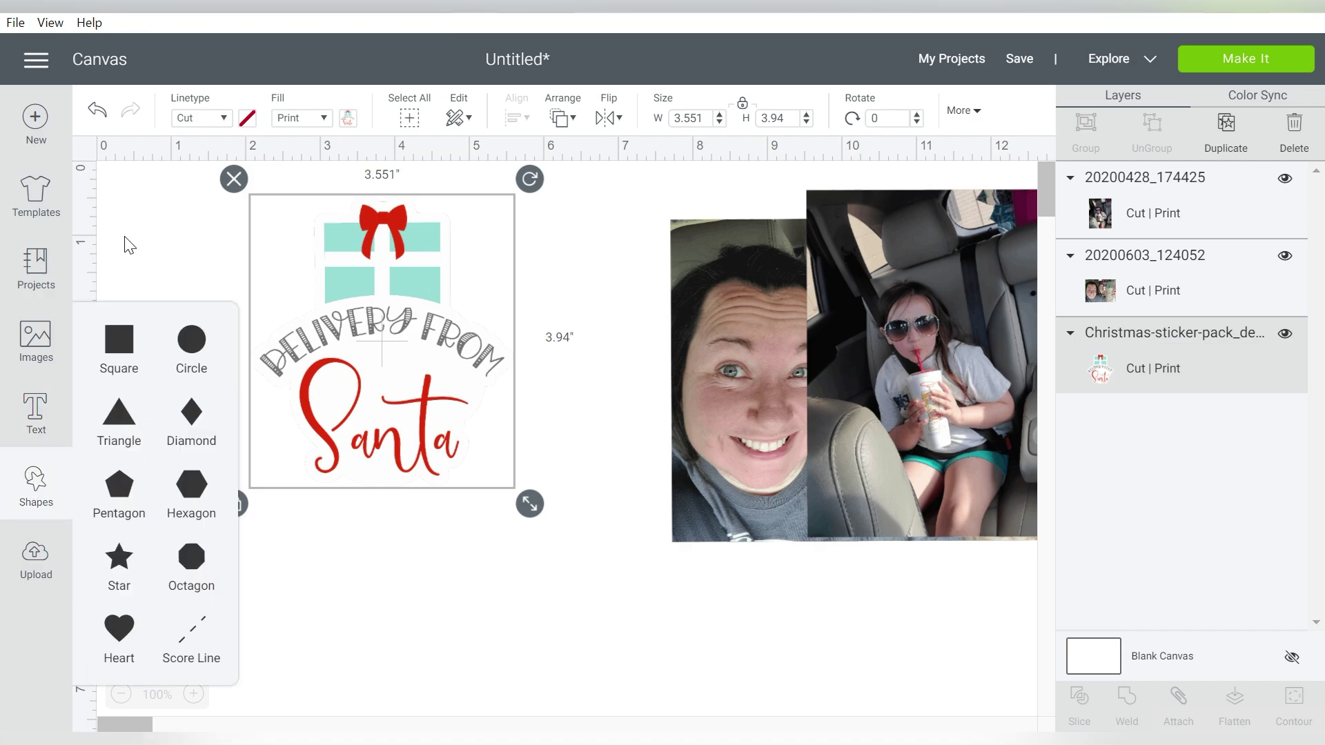
pyautogui.click(188, 348)
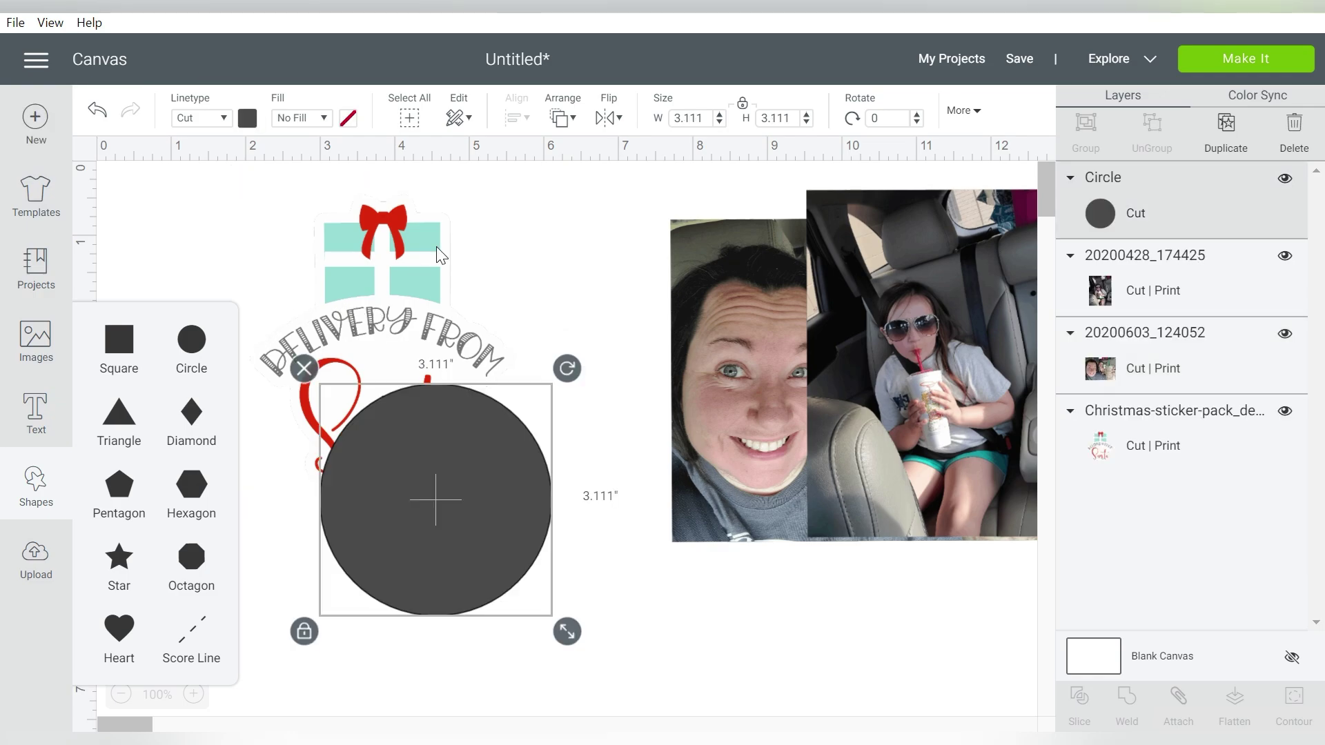
pyautogui.click(577, 228)
pyautogui.moveTo(462, 431); pyautogui.dragTo(383, 405)
pyautogui.moveTo(513, 593); pyautogui.dragTo(541, 623)
pyautogui.moveTo(441, 510); pyautogui.dragTo(431, 503)
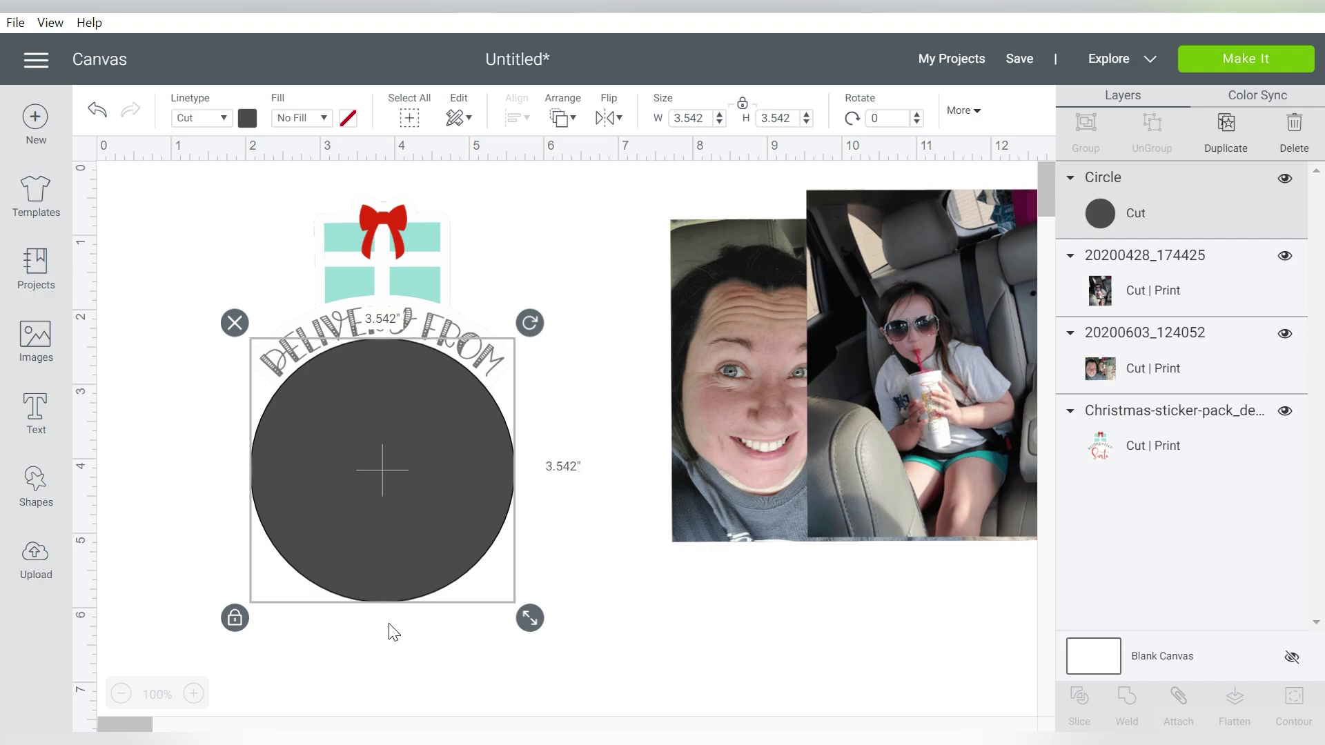
# - Slice the circle against the sticker, delete the leftover pieces, and move Santa onto the photos
pyautogui.moveTo(349, 677); pyautogui.dragTo(464, 235)
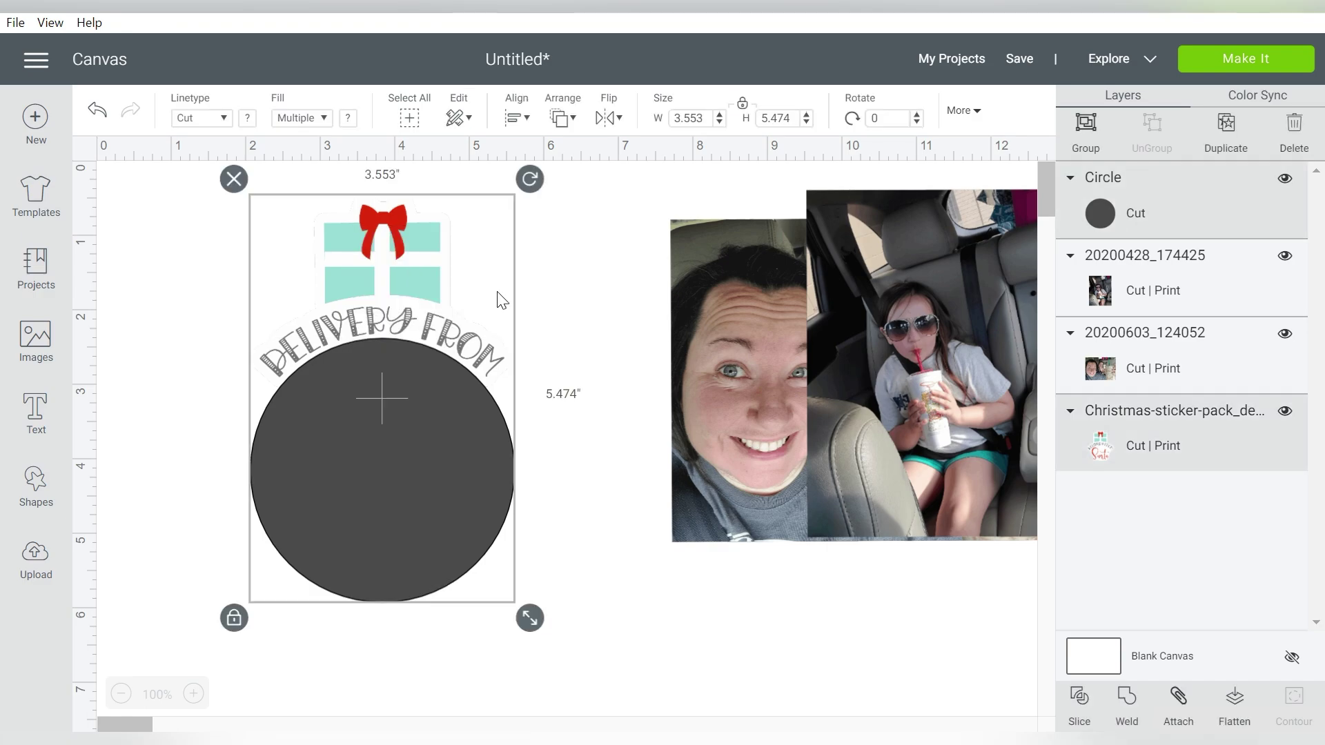
pyautogui.click(1077, 698)
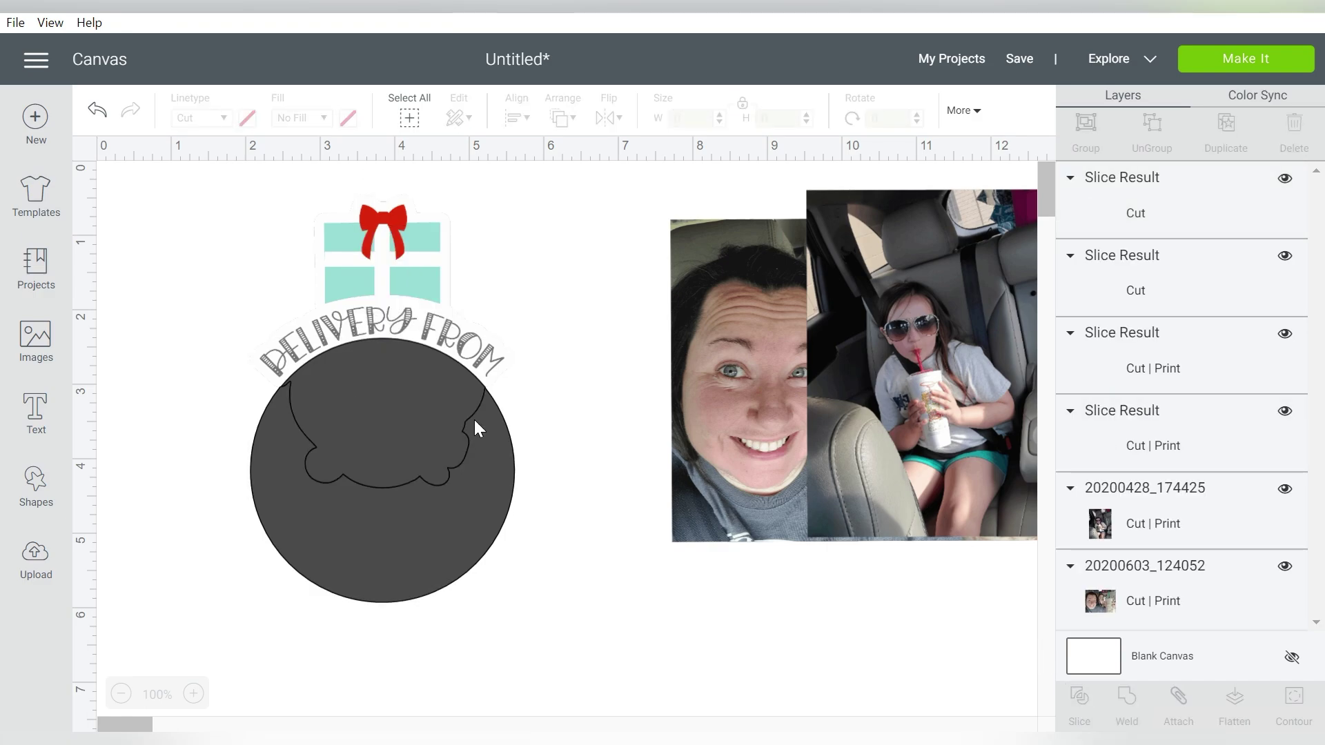
pyautogui.click(400, 533)
pyautogui.press('Delete')
pyautogui.moveTo(395, 432); pyautogui.dragTo(387, 547)
pyautogui.press('Delete')
pyautogui.moveTo(388, 452); pyautogui.dragTo(849, 516)
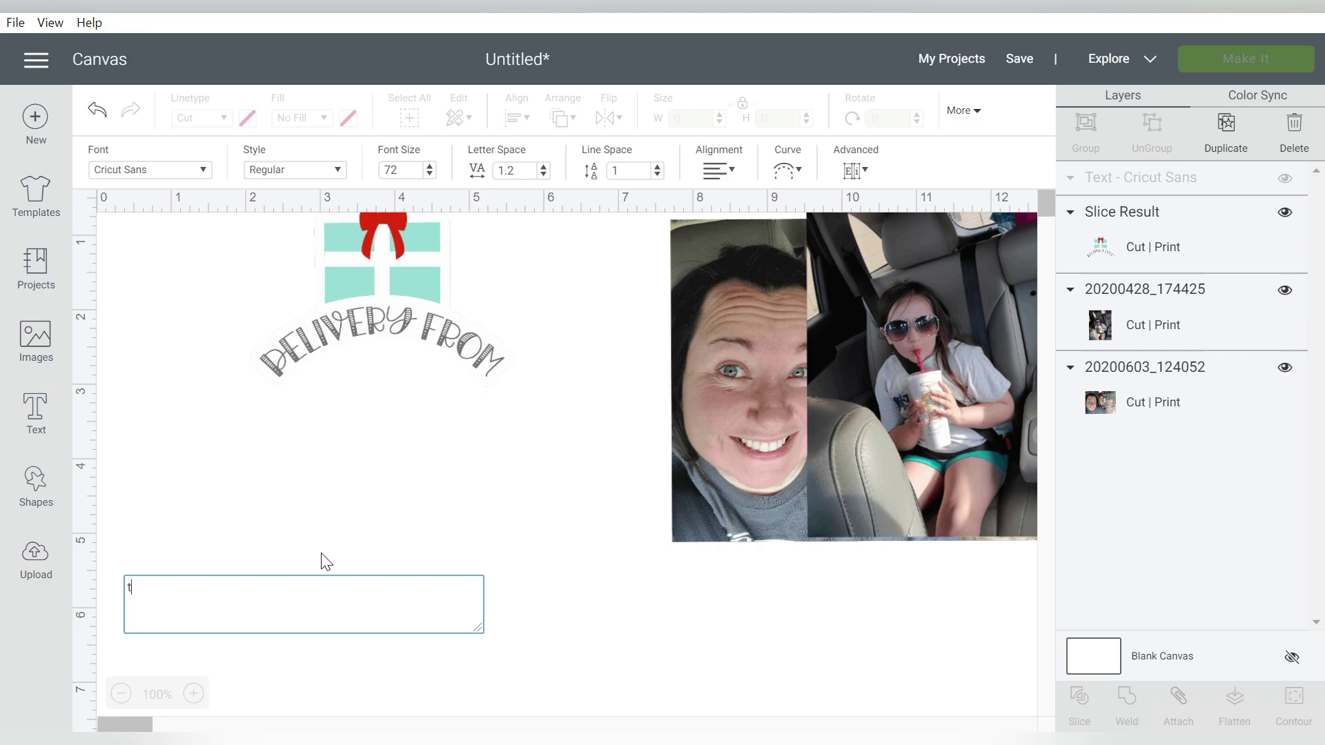
# - Type the family-name text on separate lines in 212 Moon Child Script
pyautogui.write('he')
pyautogui.press('Return')
pyautogui.write('Dykes')
pyautogui.press('Return')
pyautogui.write('family')
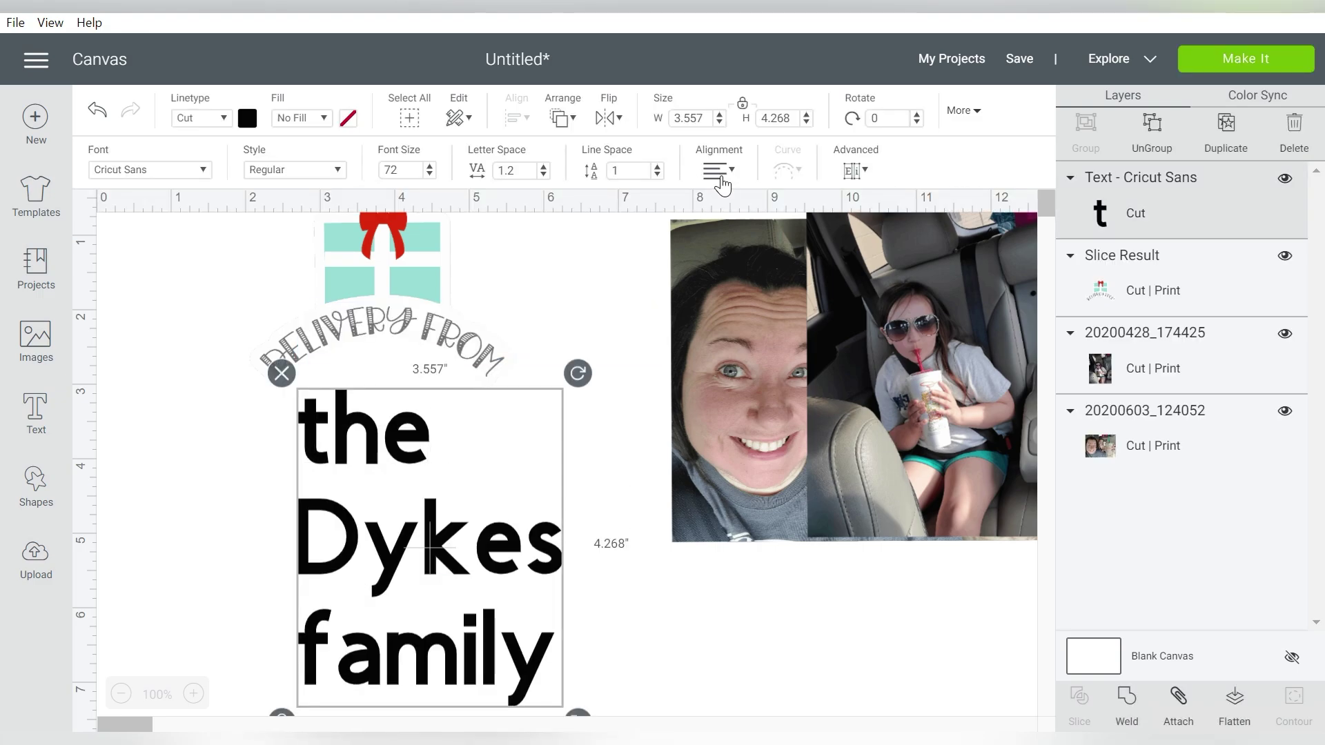
pyautogui.click(150, 169)
pyautogui.write('212')
pyautogui.click(518, 323)
# - Tighten the text's letter and line spacing, shrink it, and place it under DELIVERY FROM
pyautogui.click(543, 175)
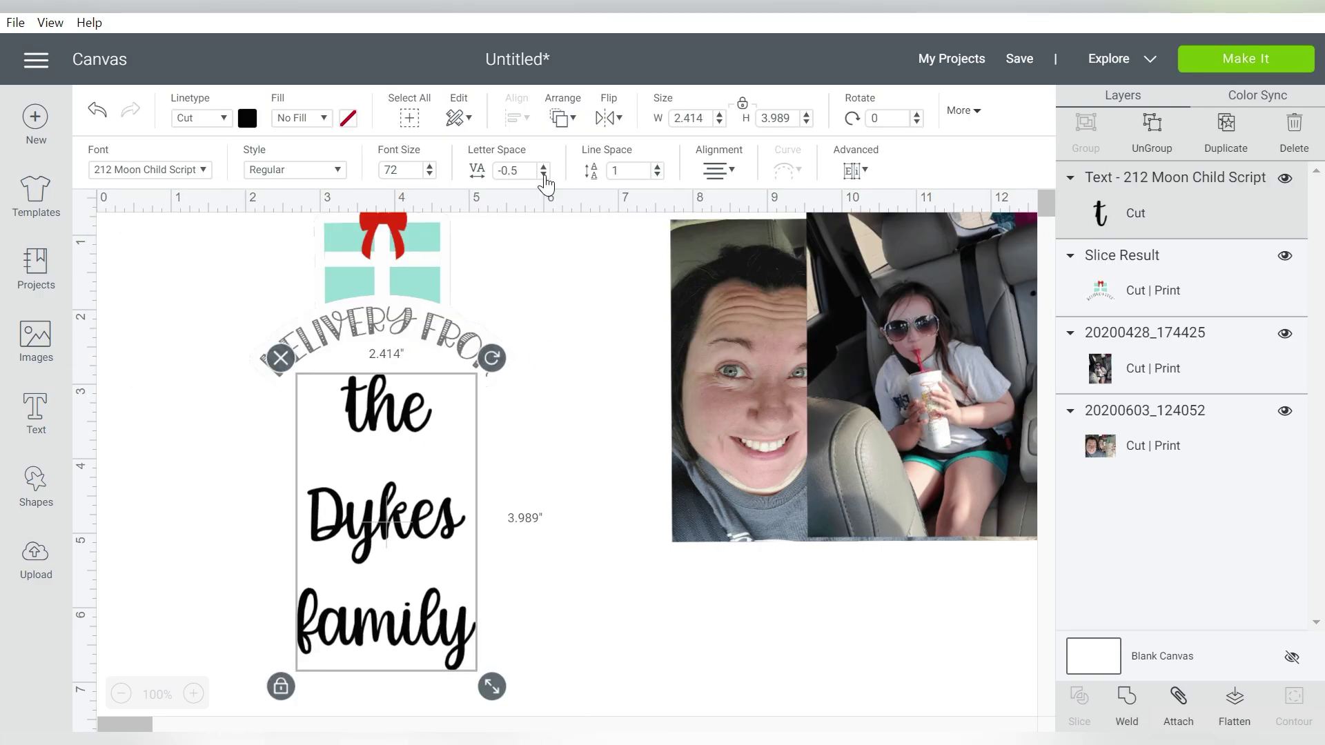
pyautogui.click(657, 174)
pyautogui.click(657, 174)
pyautogui.click(657, 174)
pyautogui.click(657, 175)
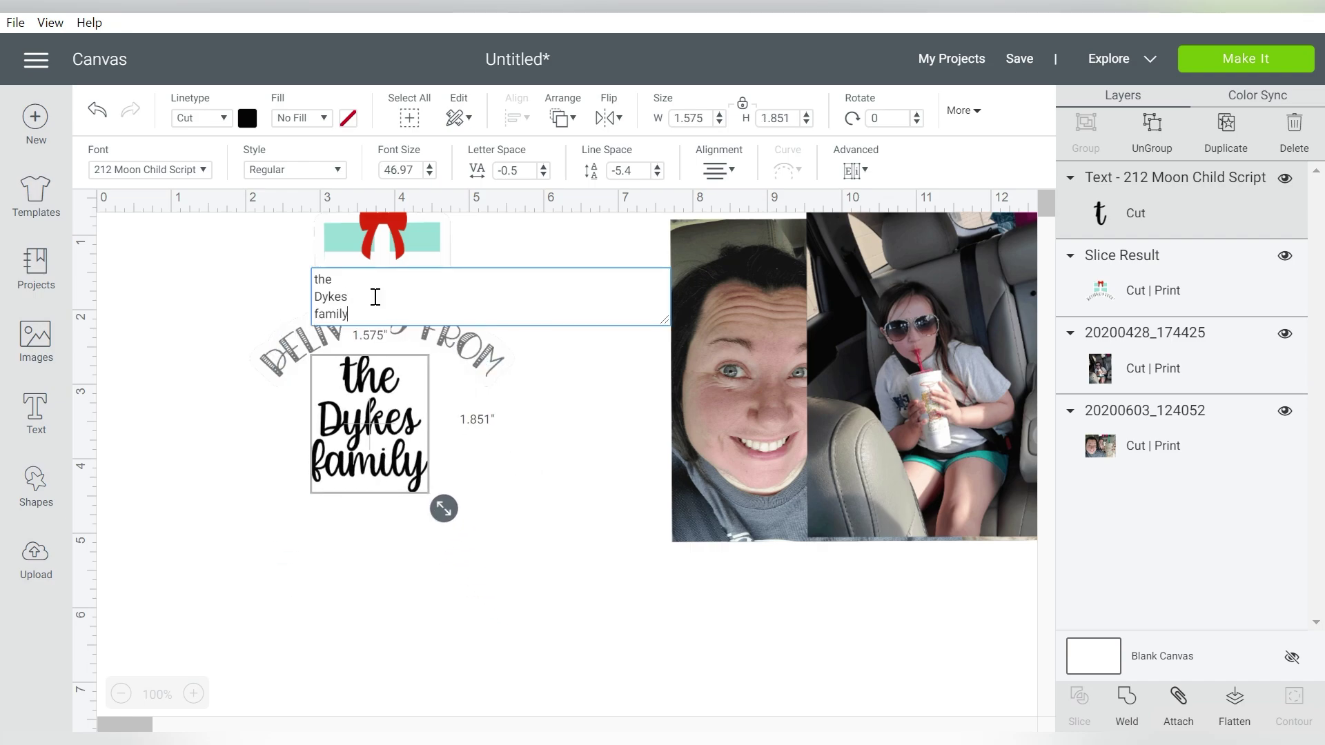
pyautogui.moveTo(376, 296); pyautogui.dragTo(418, 414)
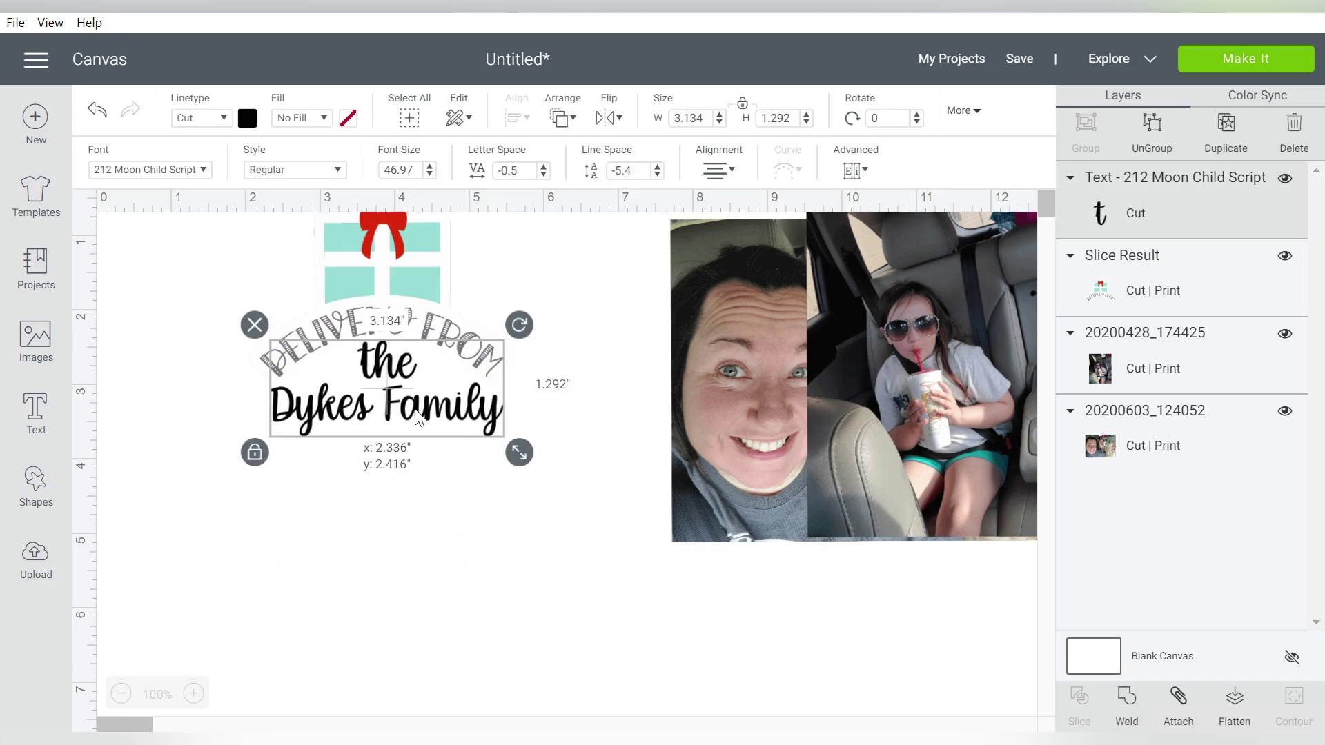
# - Centre the family-name text horizontally with the gift graphic
pyautogui.moveTo(355, 549); pyautogui.dragTo(508, 248)
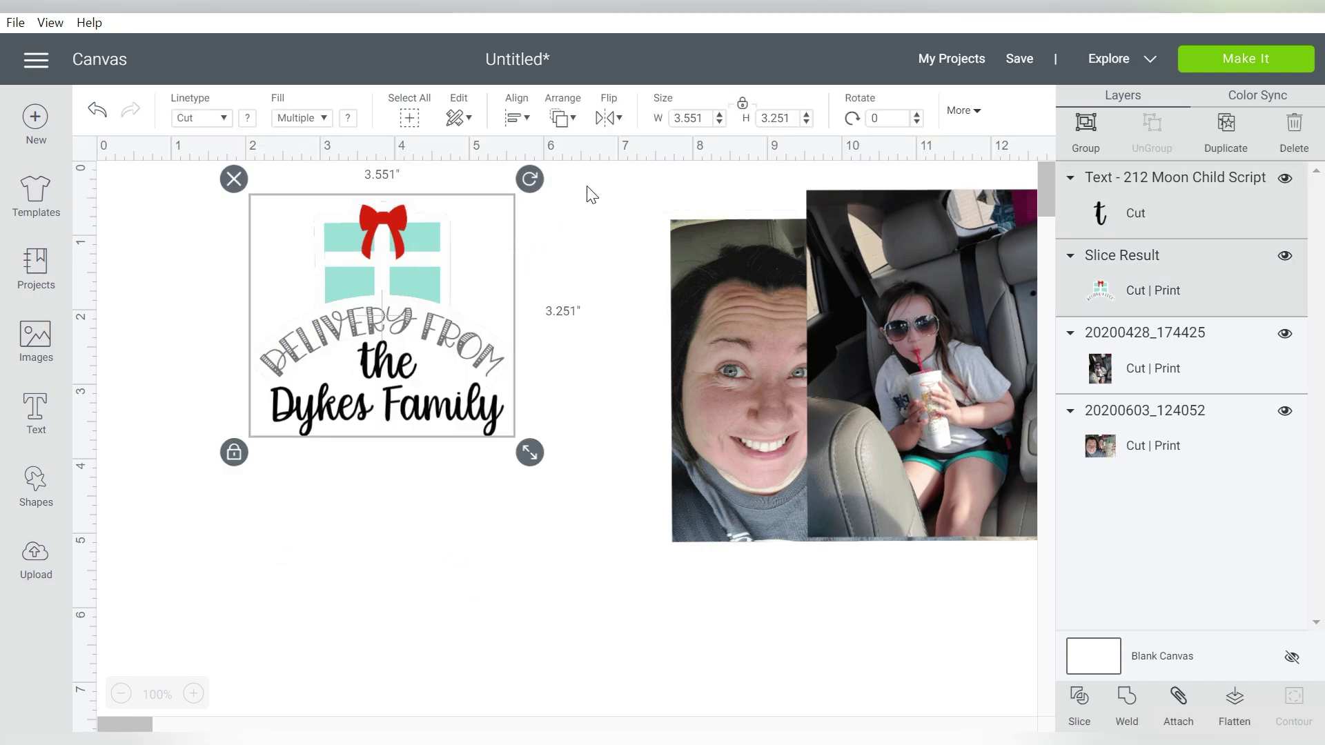
pyautogui.click(516, 118)
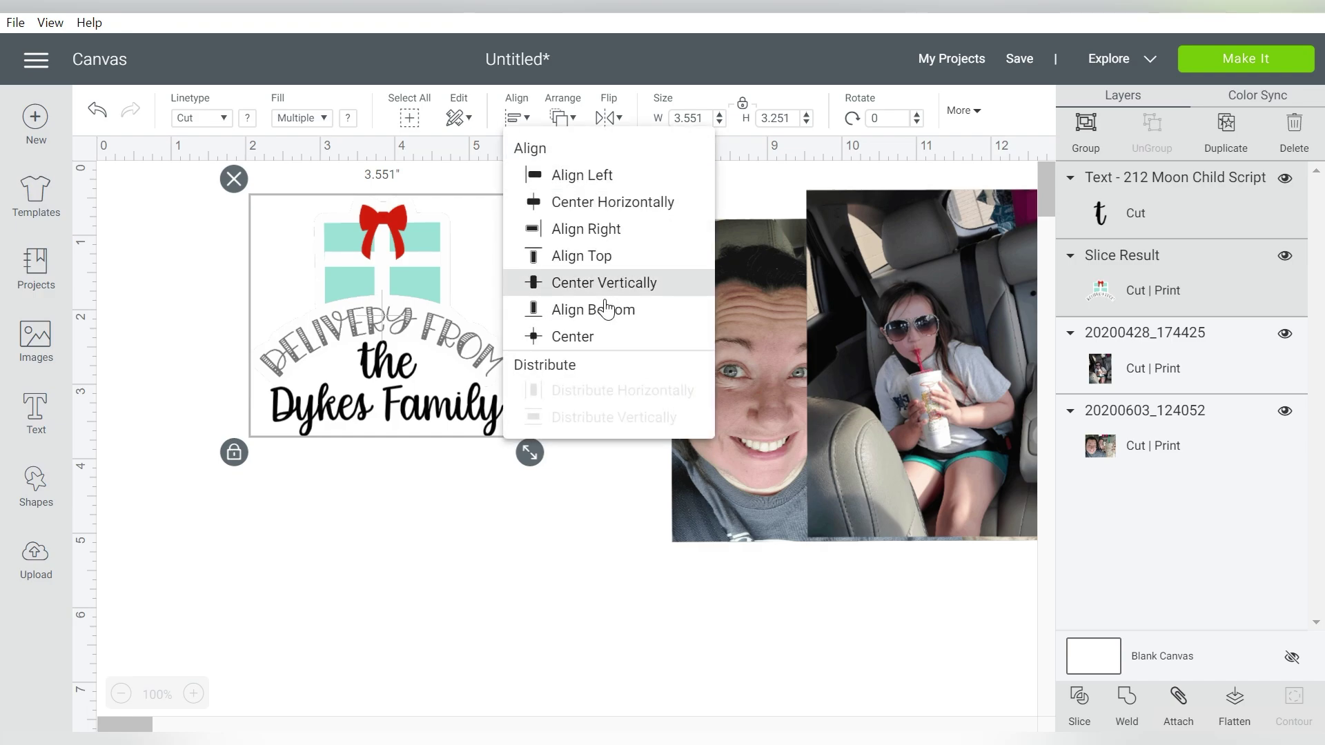
pyautogui.click(604, 202)
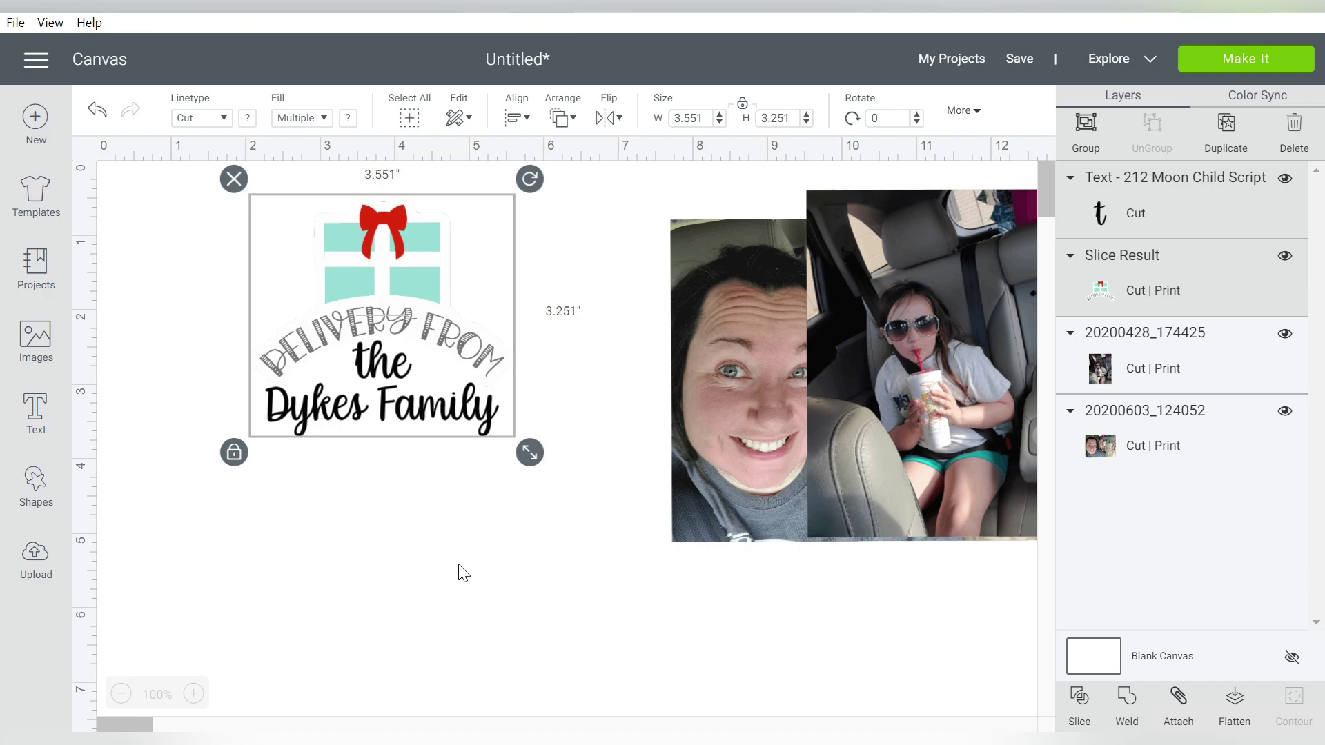
pyautogui.click(44, 491)
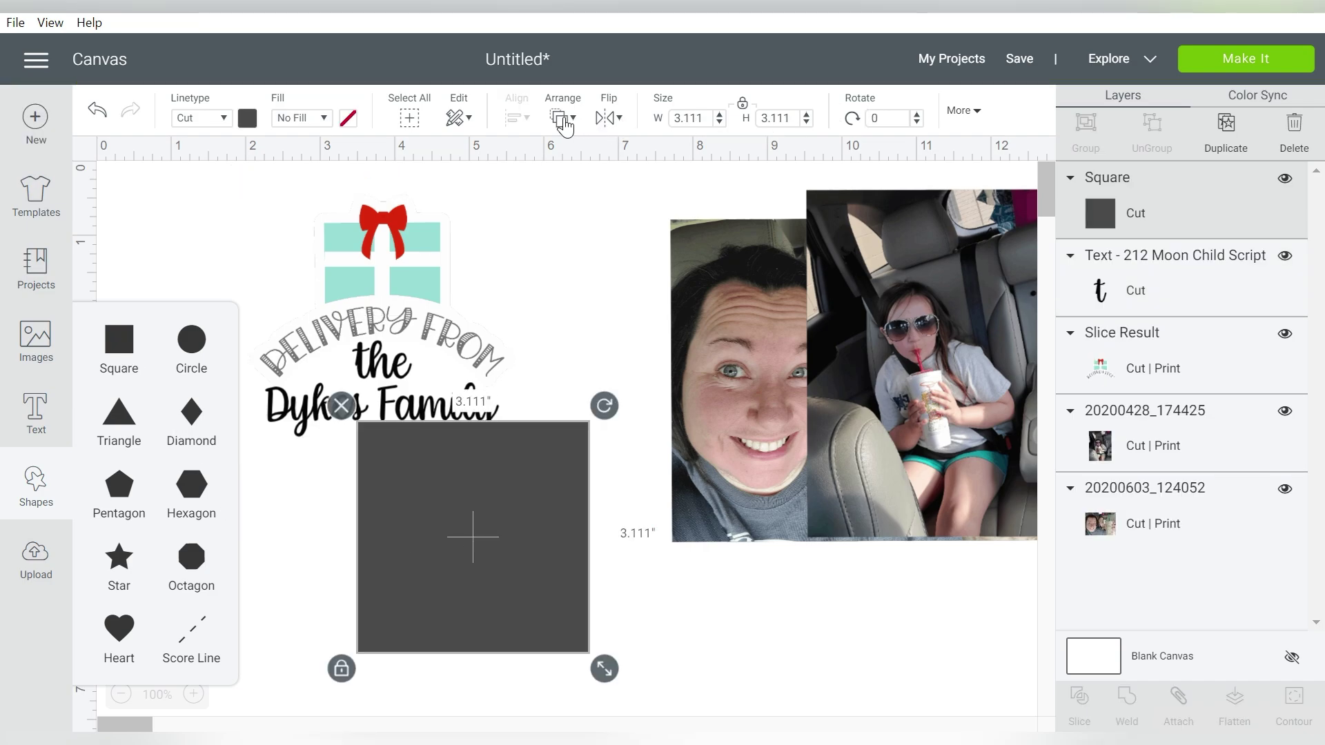
# - Send the square to the back and fit it behind the lower part of the sign
pyautogui.click(563, 119)
pyautogui.click(590, 148)
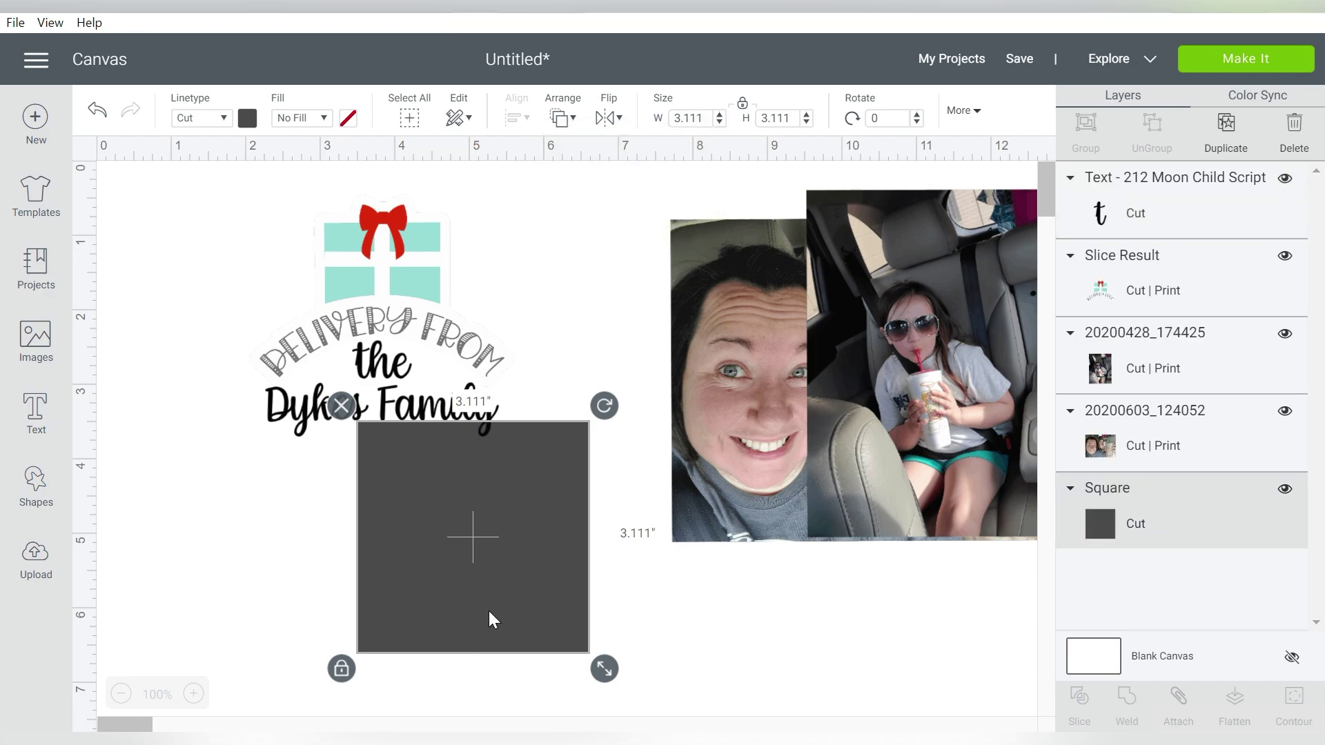
pyautogui.moveTo(491, 618); pyautogui.dragTo(381, 419)
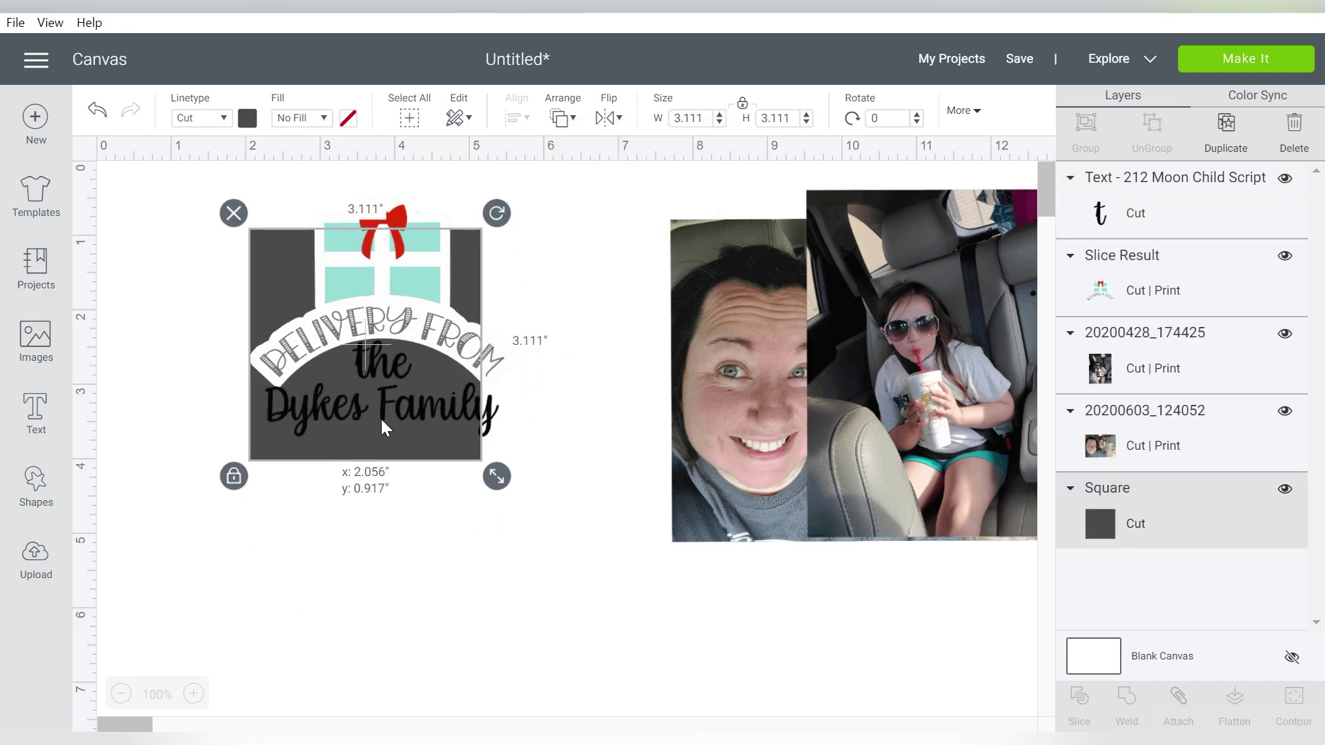
pyautogui.moveTo(494, 482); pyautogui.dragTo(527, 455)
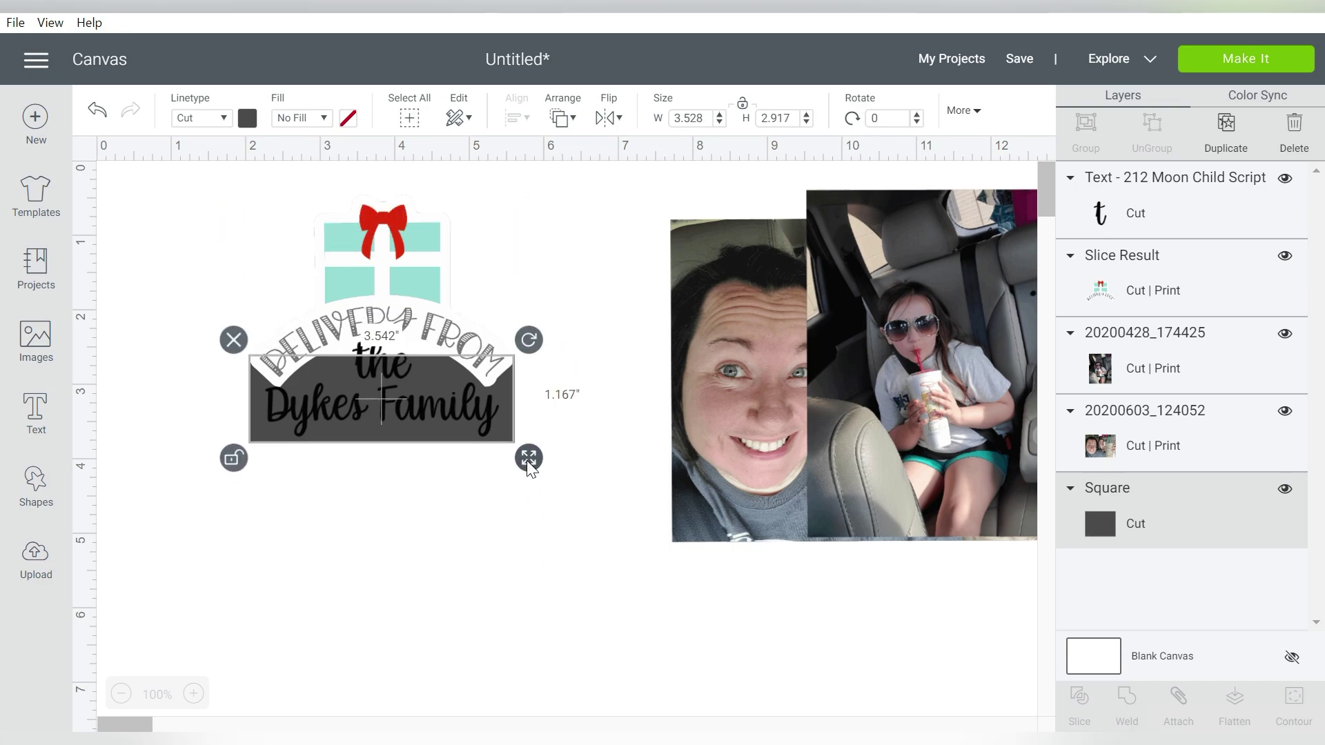
# - Add a circle of about 1.9 inches onto the sign
pyautogui.click(36, 483)
pyautogui.click(192, 337)
pyautogui.moveTo(530, 618); pyautogui.dragTo(455, 451)
pyautogui.moveTo(390, 379); pyautogui.dragTo(399, 376)
# - Centre all the sign pieces horizontally
pyautogui.moveTo(276, 565); pyautogui.dragTo(524, 244)
pyautogui.click(517, 119)
pyautogui.click(526, 201)
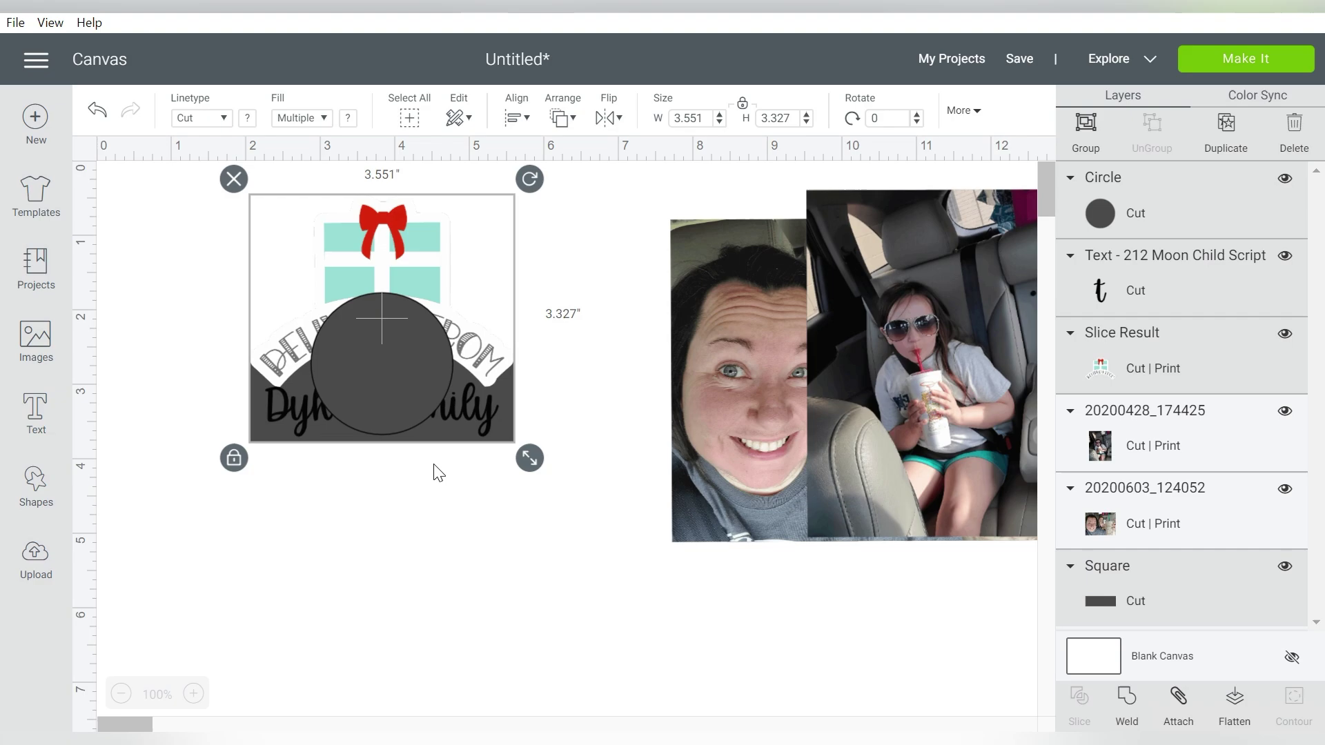
pyautogui.click(409, 519)
# - Send the circle to the back and weld it with the square
pyautogui.click(378, 399)
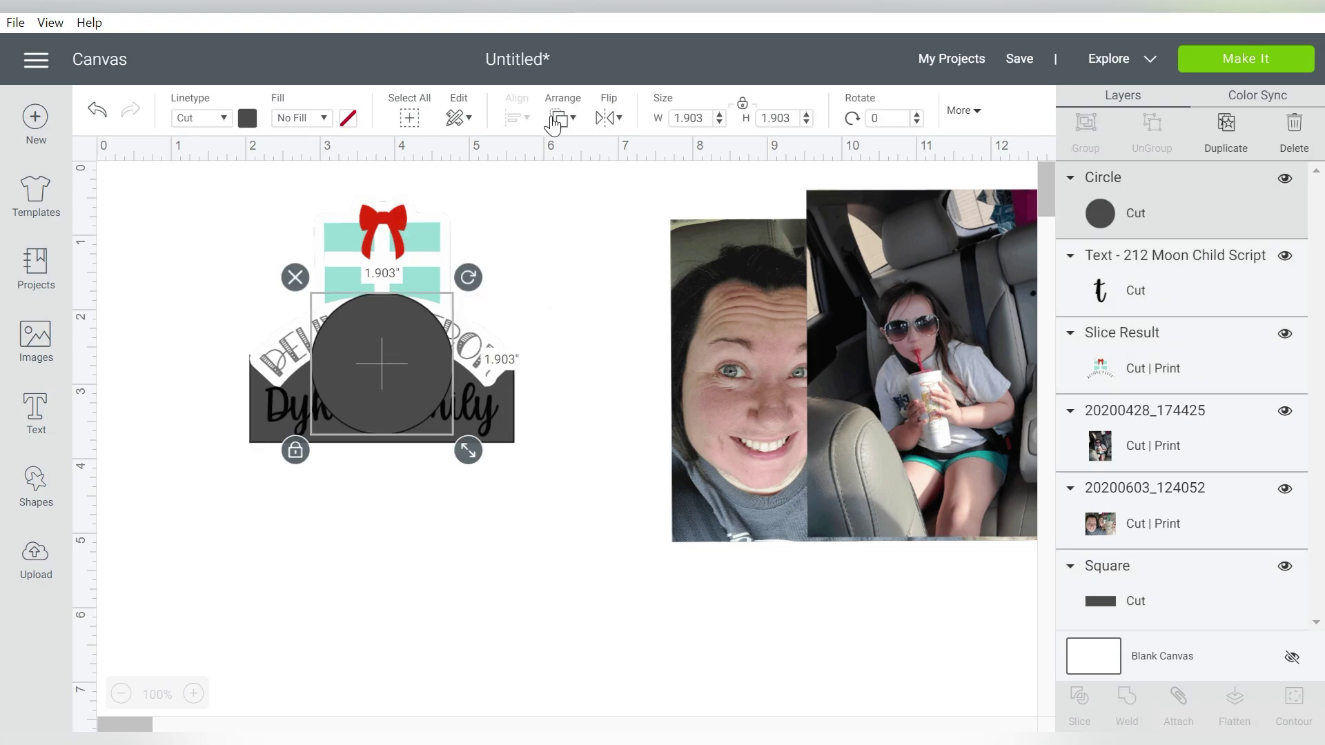
pyautogui.click(563, 117)
pyautogui.click(568, 146)
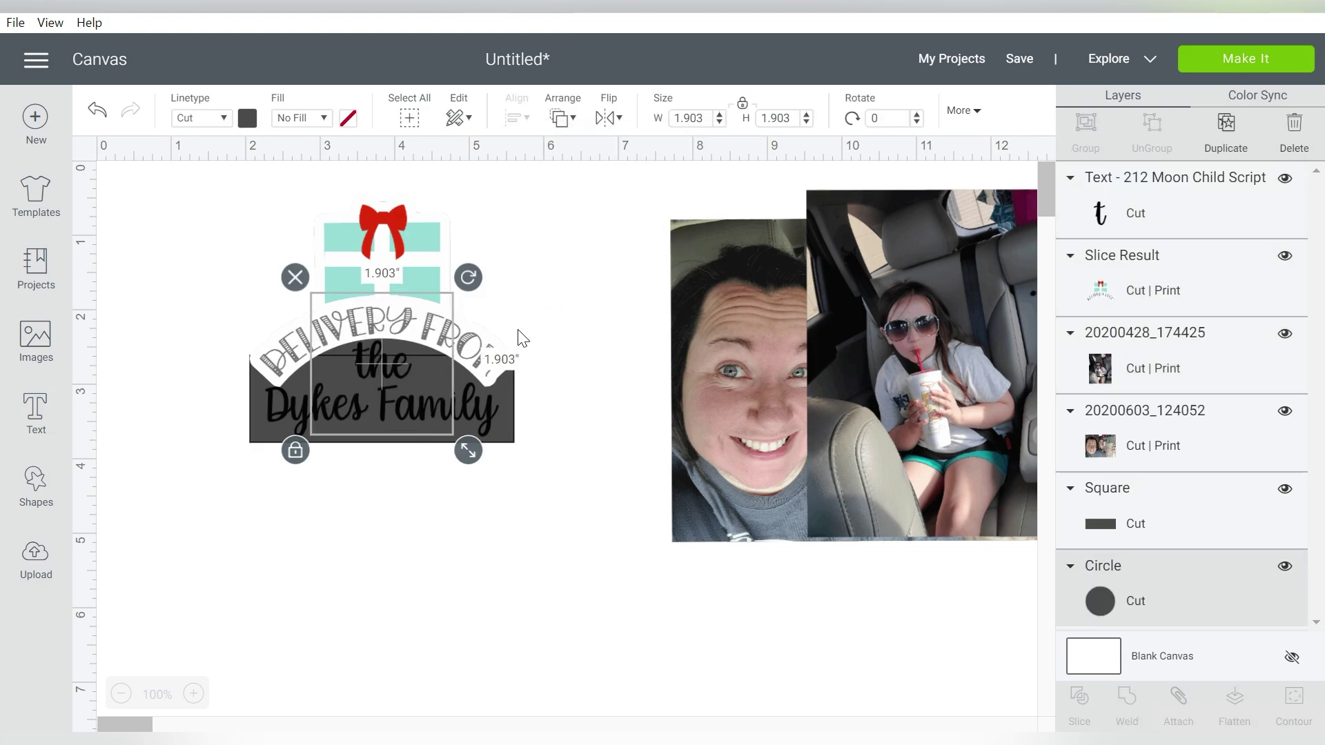
pyautogui.keyDown('shift'); pyautogui.click(511, 437); pyautogui.keyUp('shift')
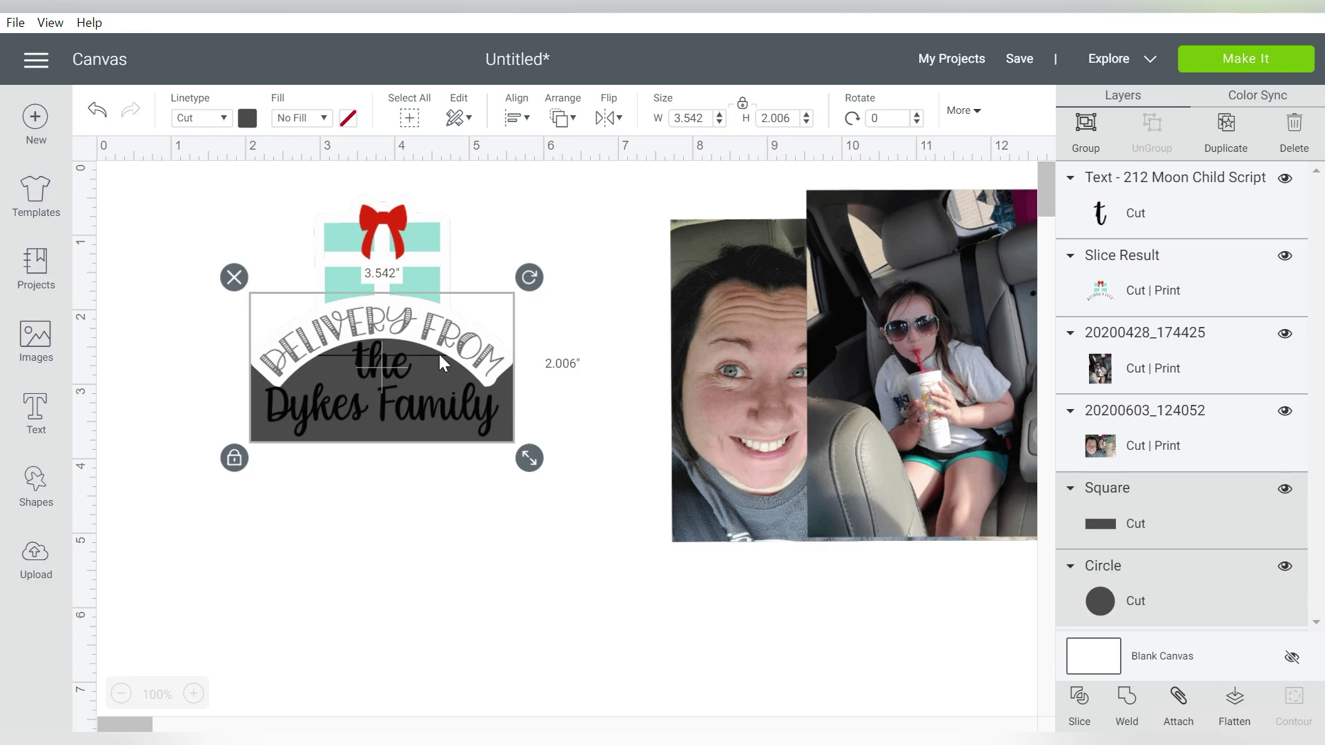
pyautogui.click(1123, 698)
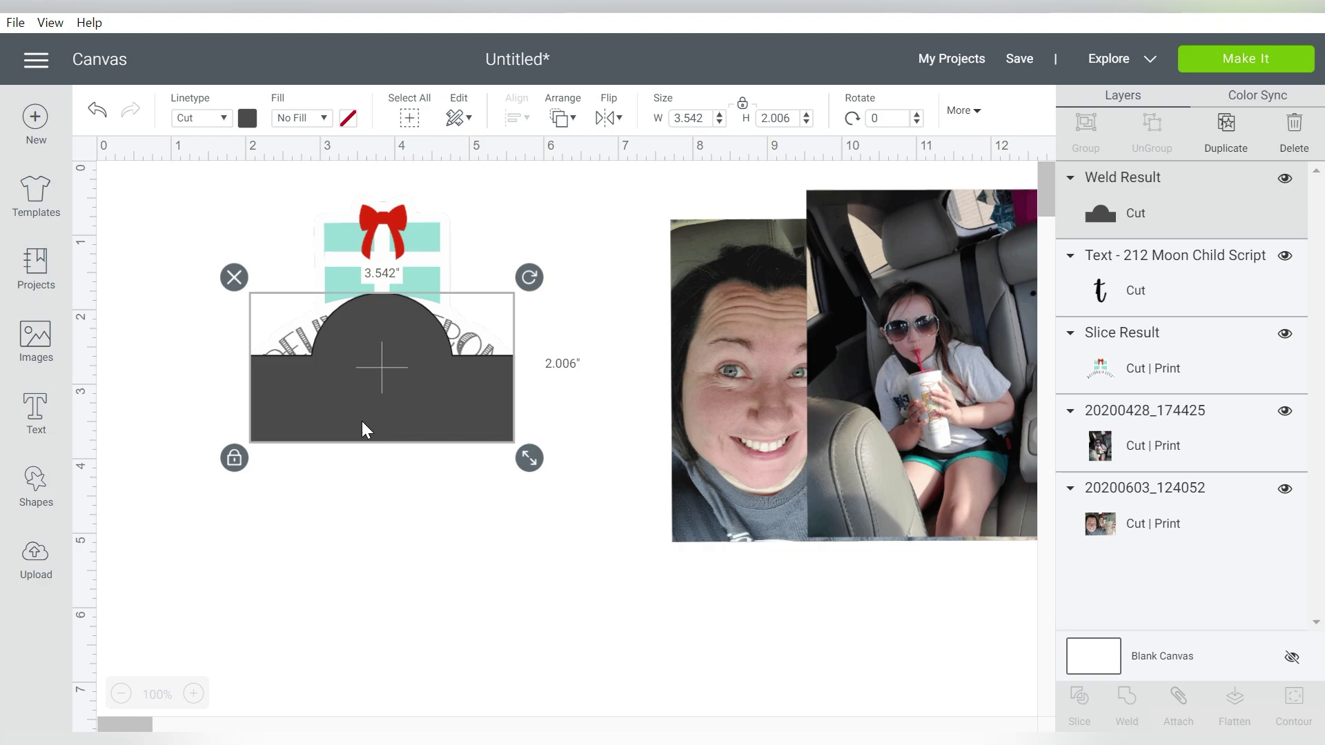
# - Make the welded backing white with Print fill, then flatten the sign into one layer
pyautogui.click(247, 118)
pyautogui.click(269, 317)
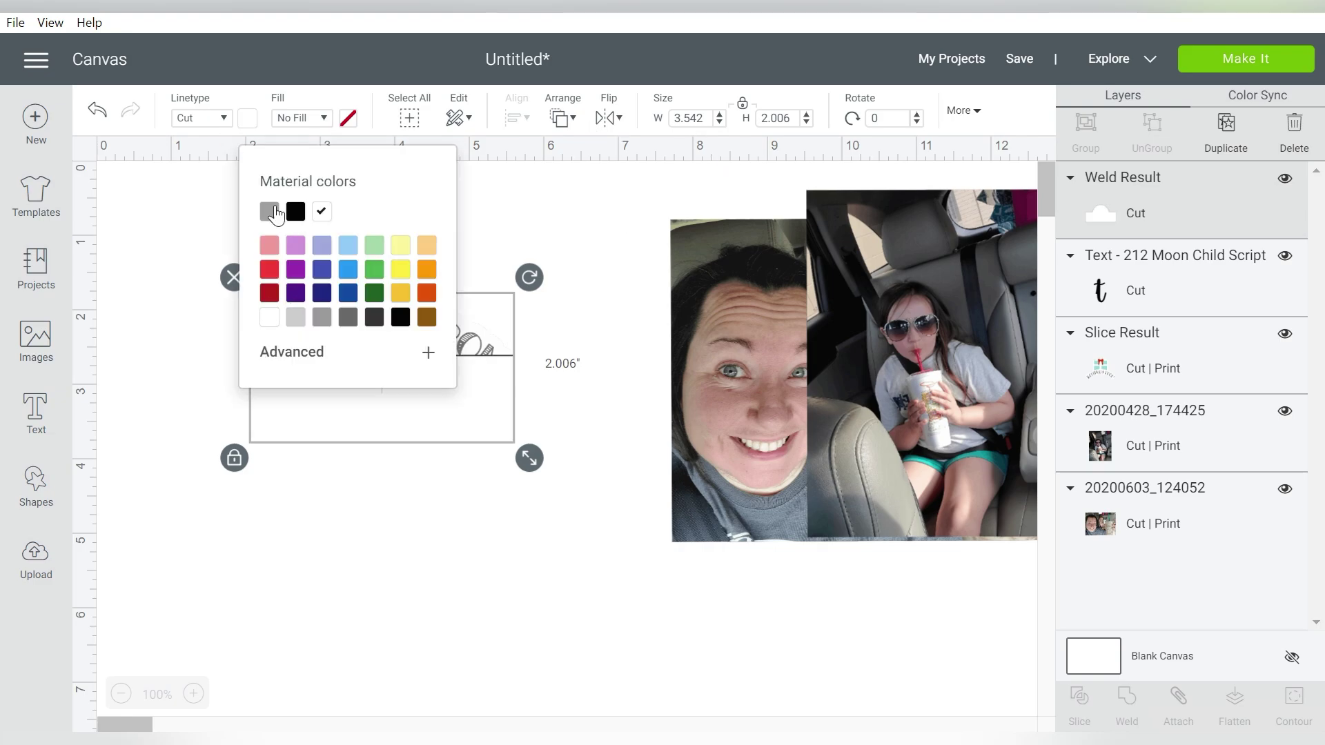
pyautogui.click(302, 118)
pyautogui.click(307, 175)
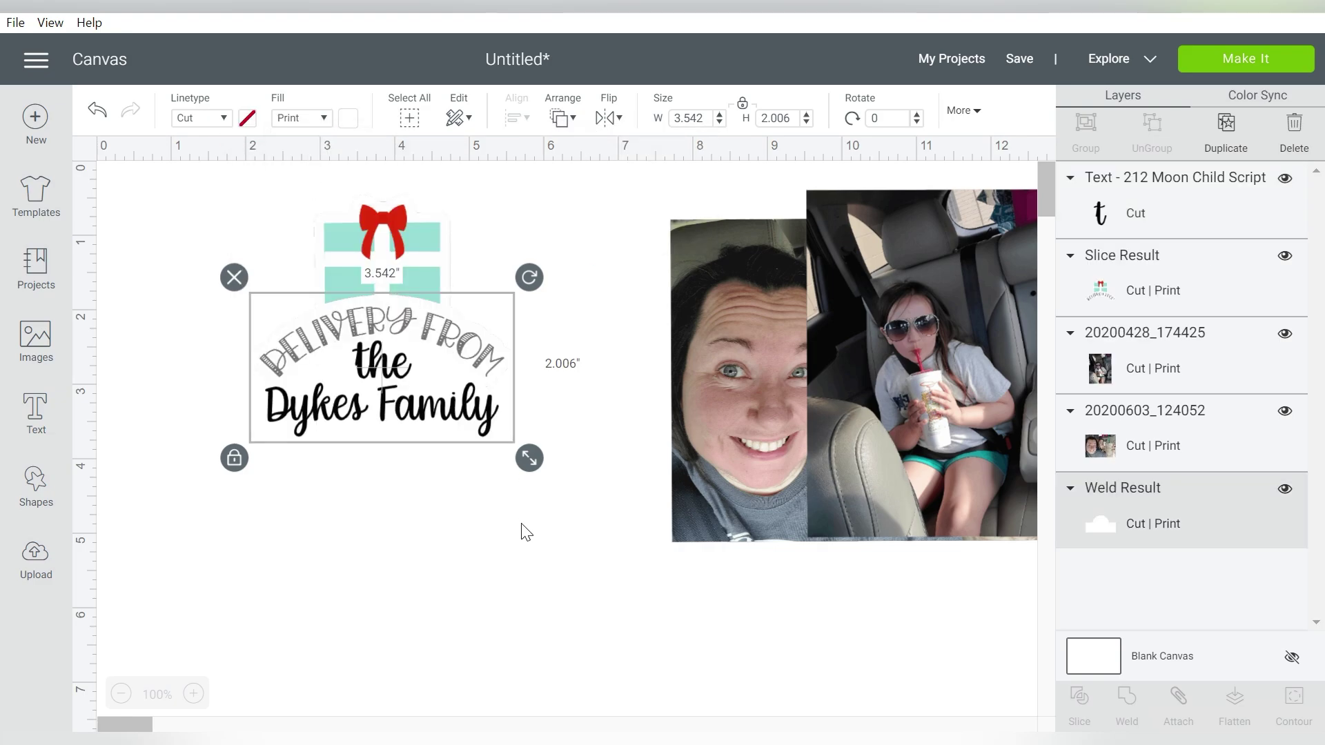
pyautogui.click(1234, 698)
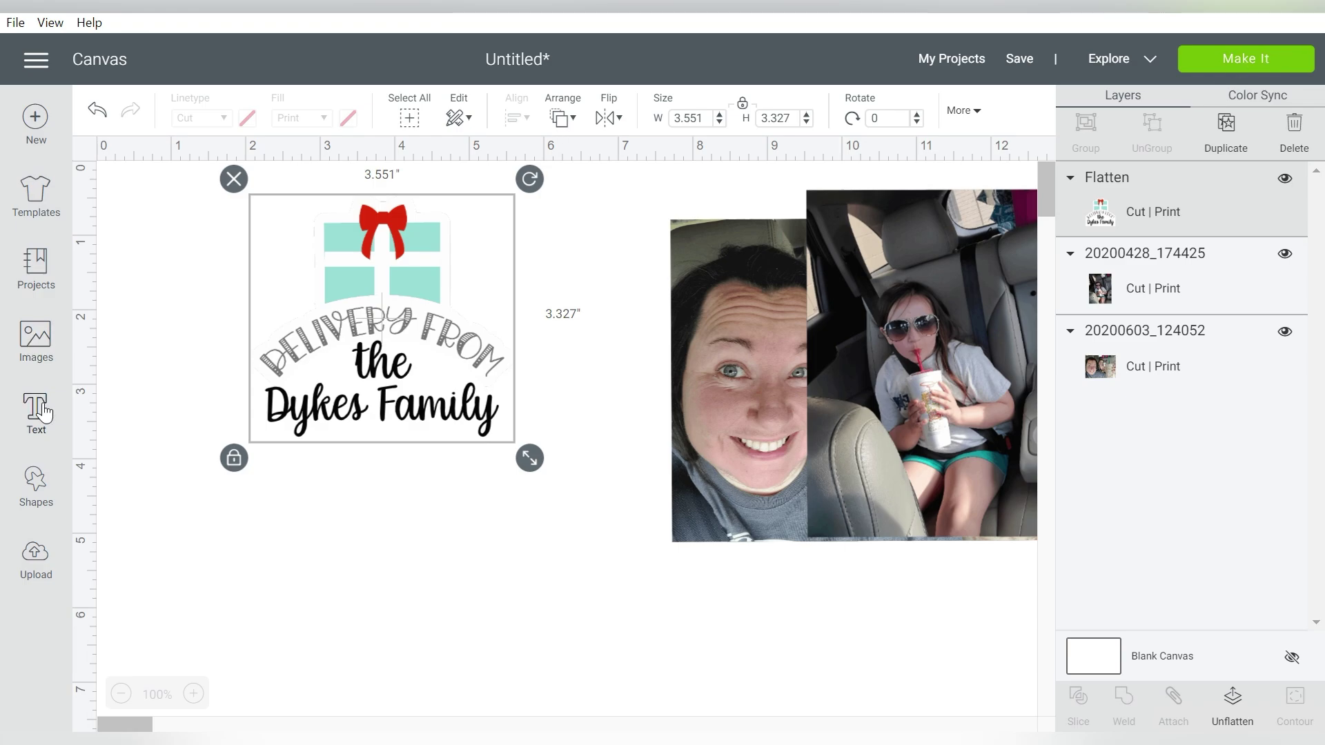
# - Add an enlarged square behind the flattened sign
pyautogui.click(36, 483)
pyautogui.click(118, 580)
pyautogui.moveTo(530, 458); pyautogui.dragTo(567, 478)
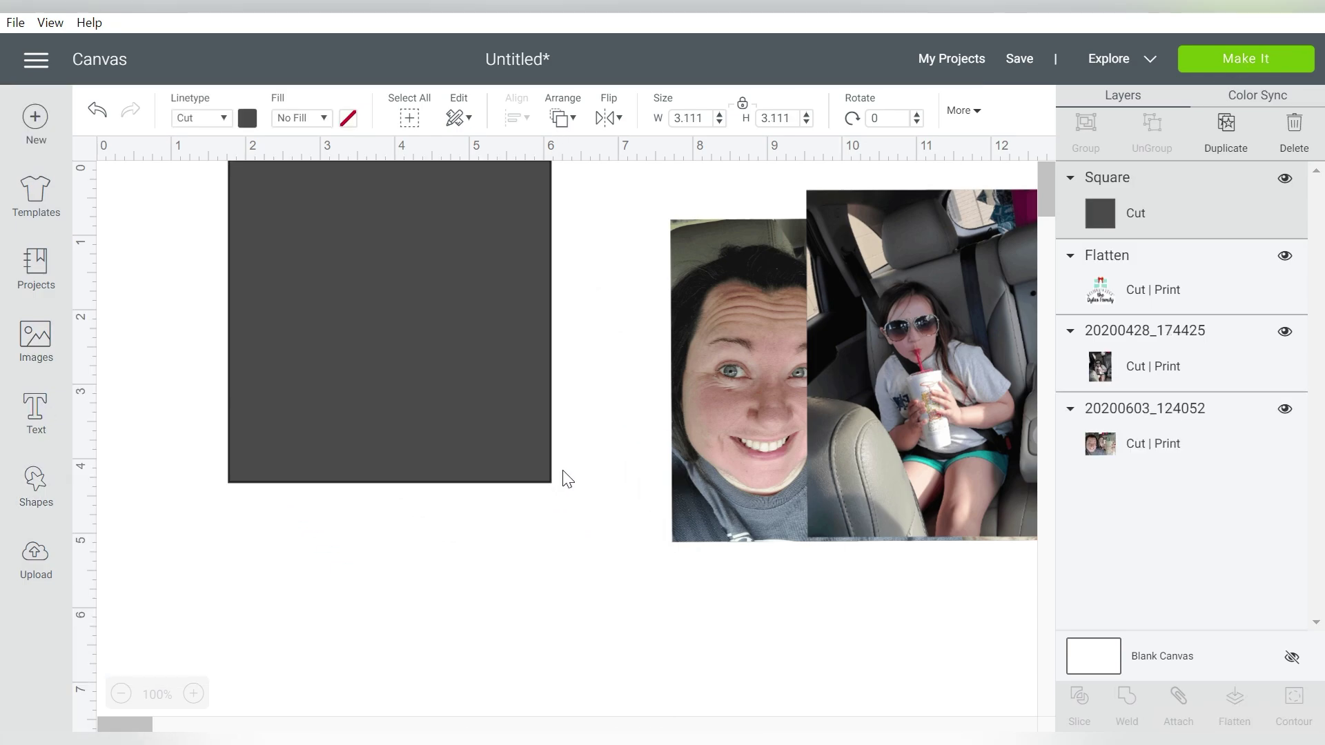
pyautogui.click(563, 117)
pyautogui.click(583, 143)
pyautogui.click(391, 275)
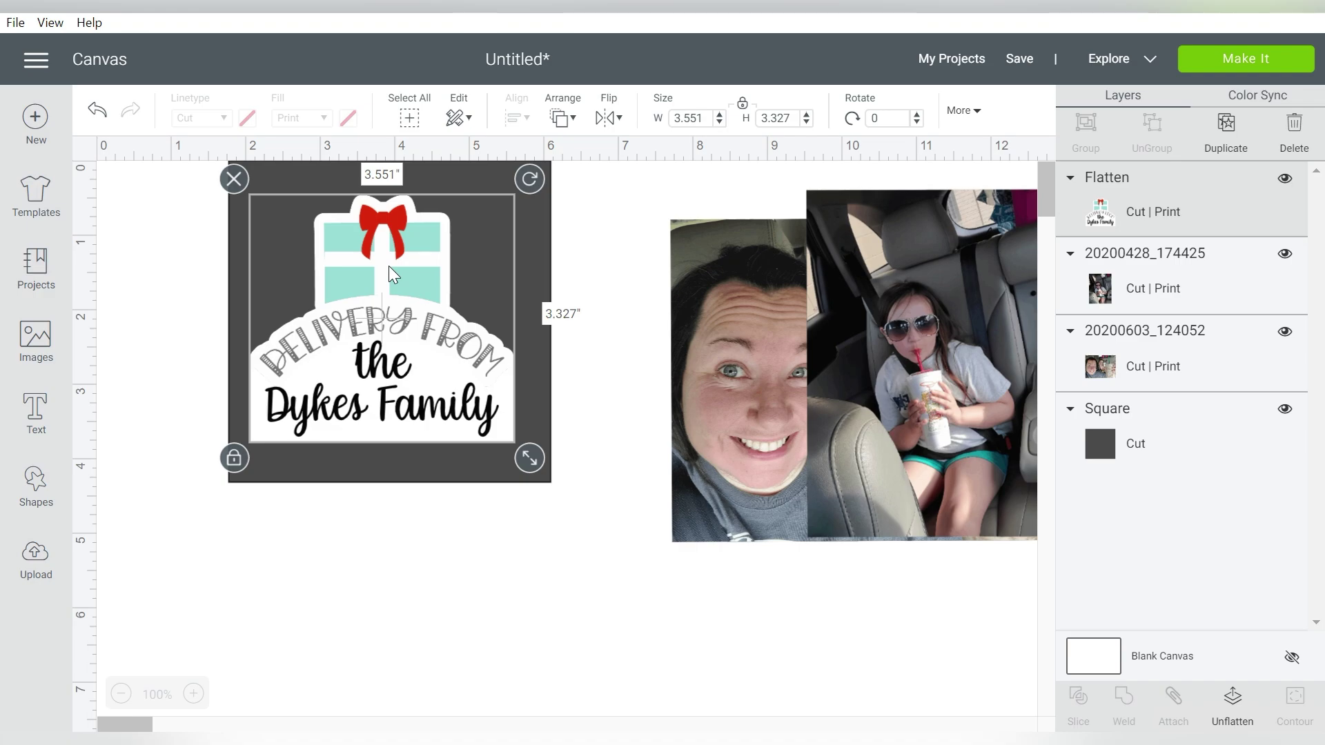
# - Move the square and sign aside and place the selfie and car photos side by side at upper left
pyautogui.moveTo(393, 274); pyautogui.dragTo(923, 616)
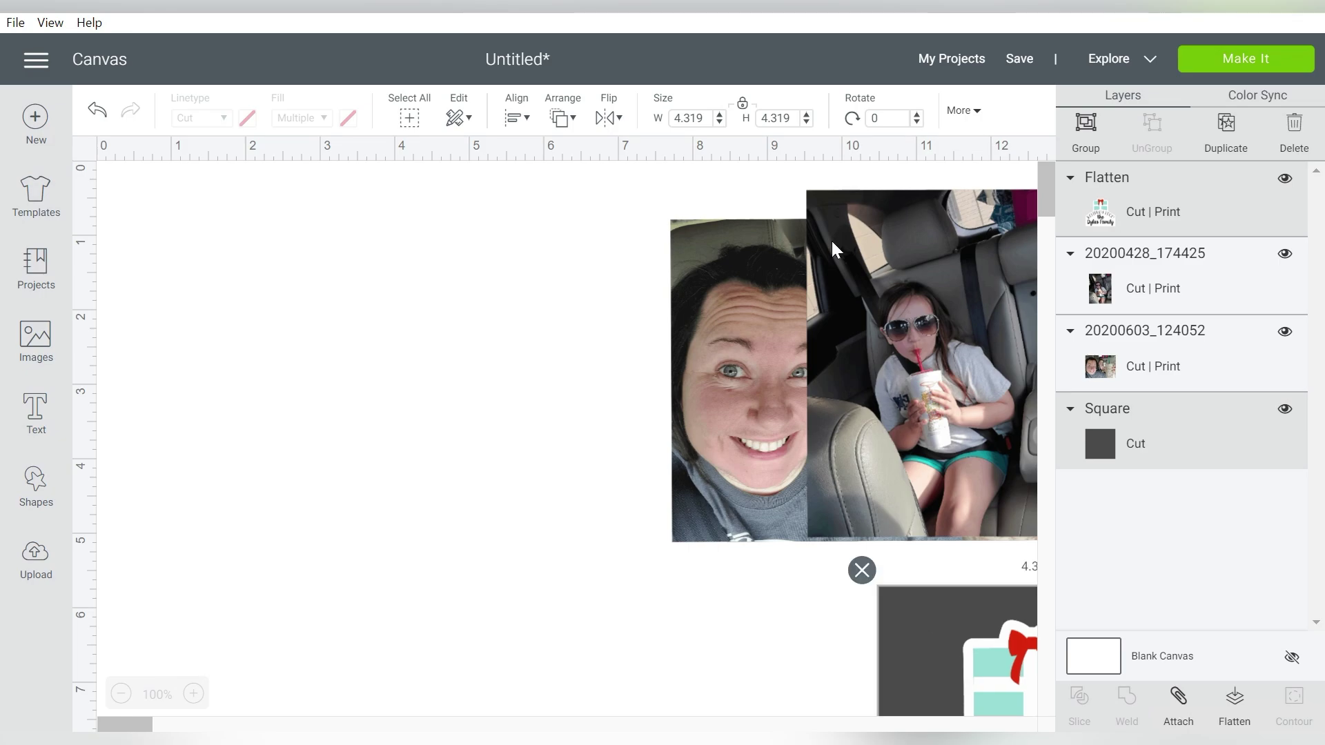
pyautogui.moveTo(757, 260); pyautogui.dragTo(252, 240)
pyautogui.moveTo(876, 256); pyautogui.dragTo(701, 269)
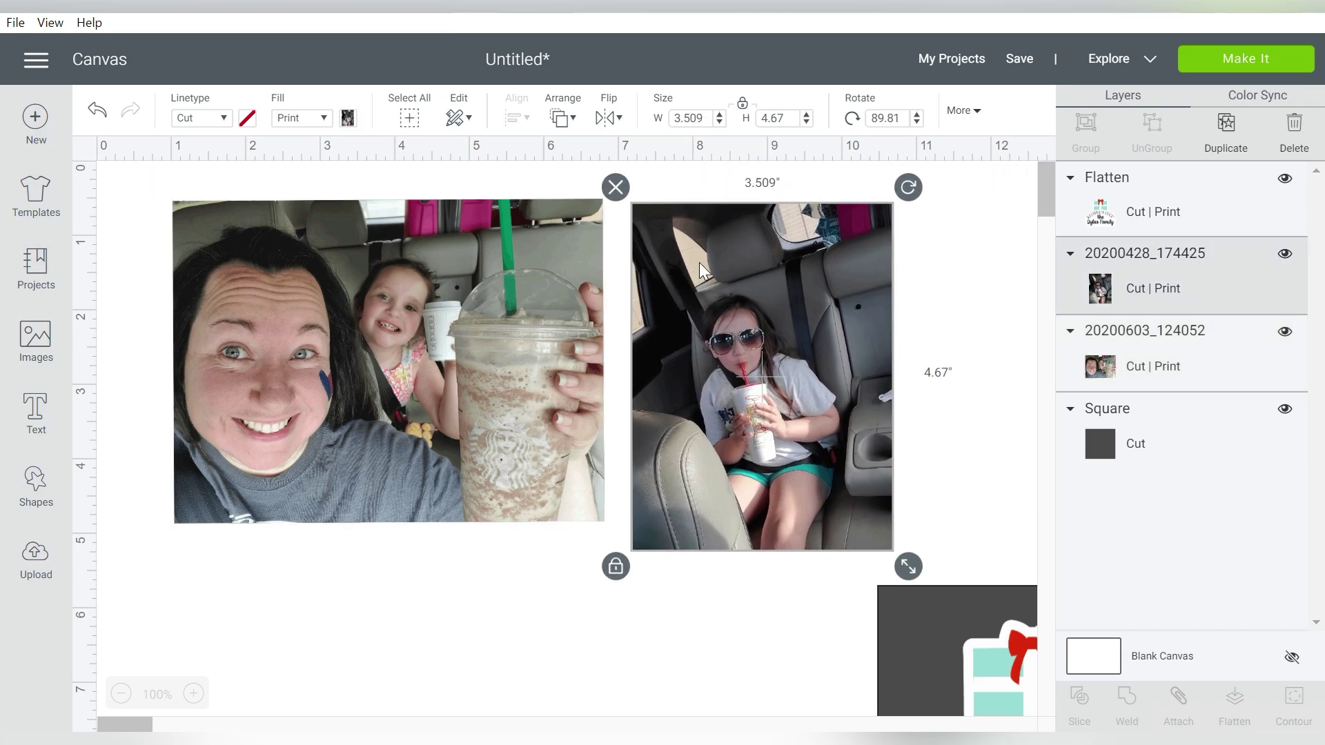
# - Remove the square and flattened sign, then raise both photos slightly
pyautogui.moveTo(806, 654); pyautogui.dragTo(1030, 692)
pyautogui.moveTo(913, 610); pyautogui.dragTo(879, 657)
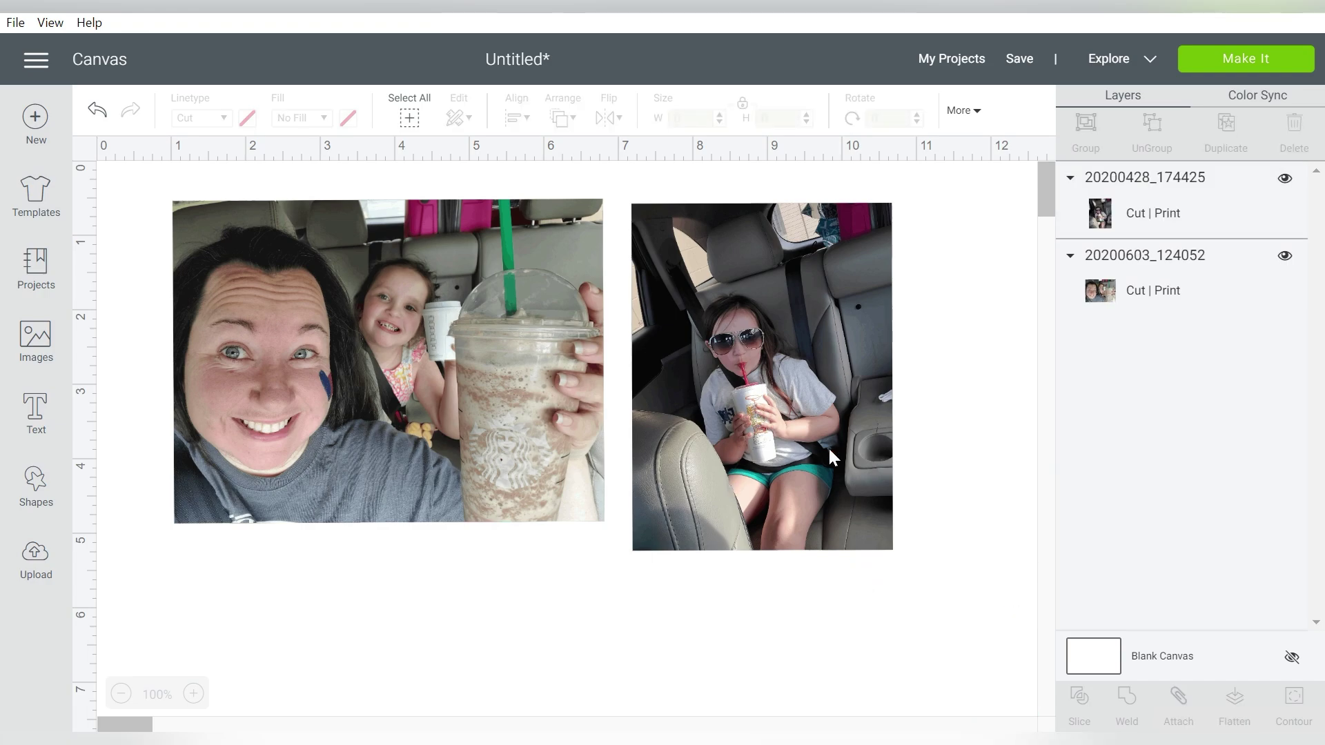
pyautogui.moveTo(514, 355); pyautogui.dragTo(514, 336)
pyautogui.moveTo(689, 366); pyautogui.dragTo(683, 347)
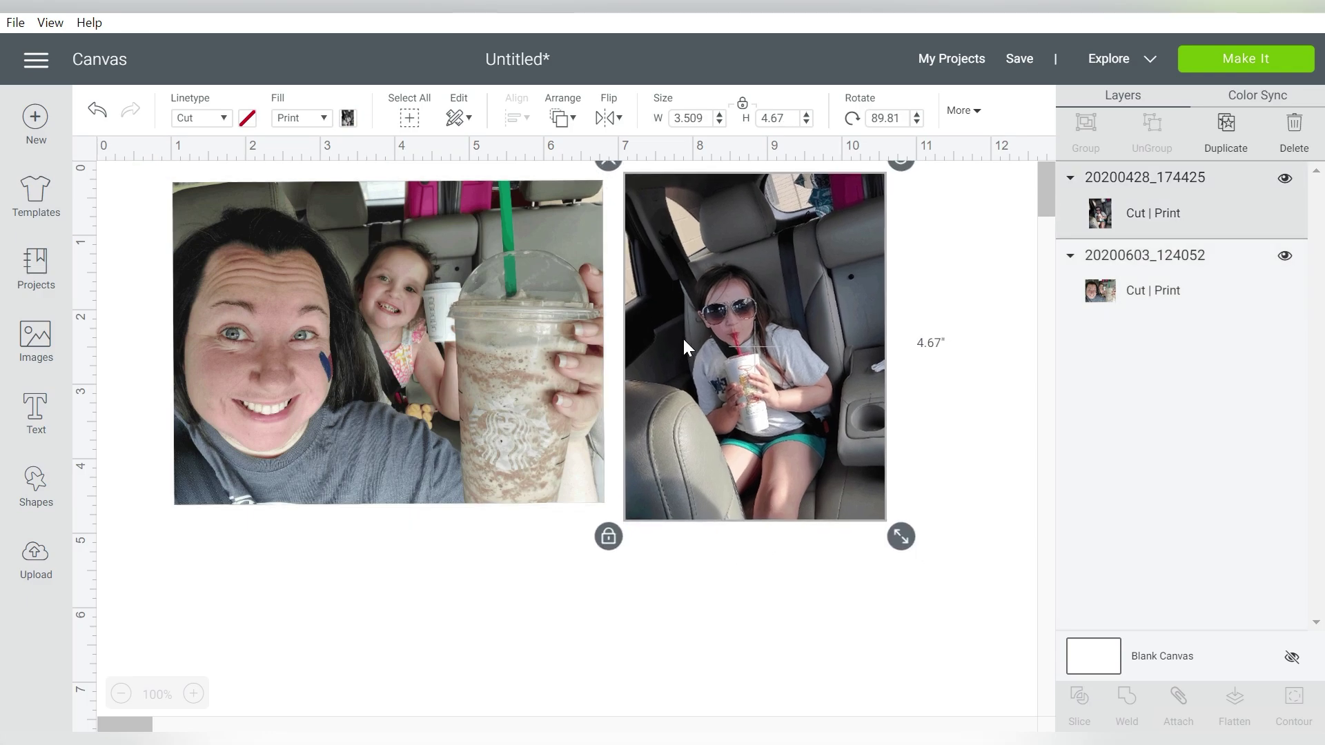
# - Add a text 'M' and a heart shape below the photos
pyautogui.click(36, 412)
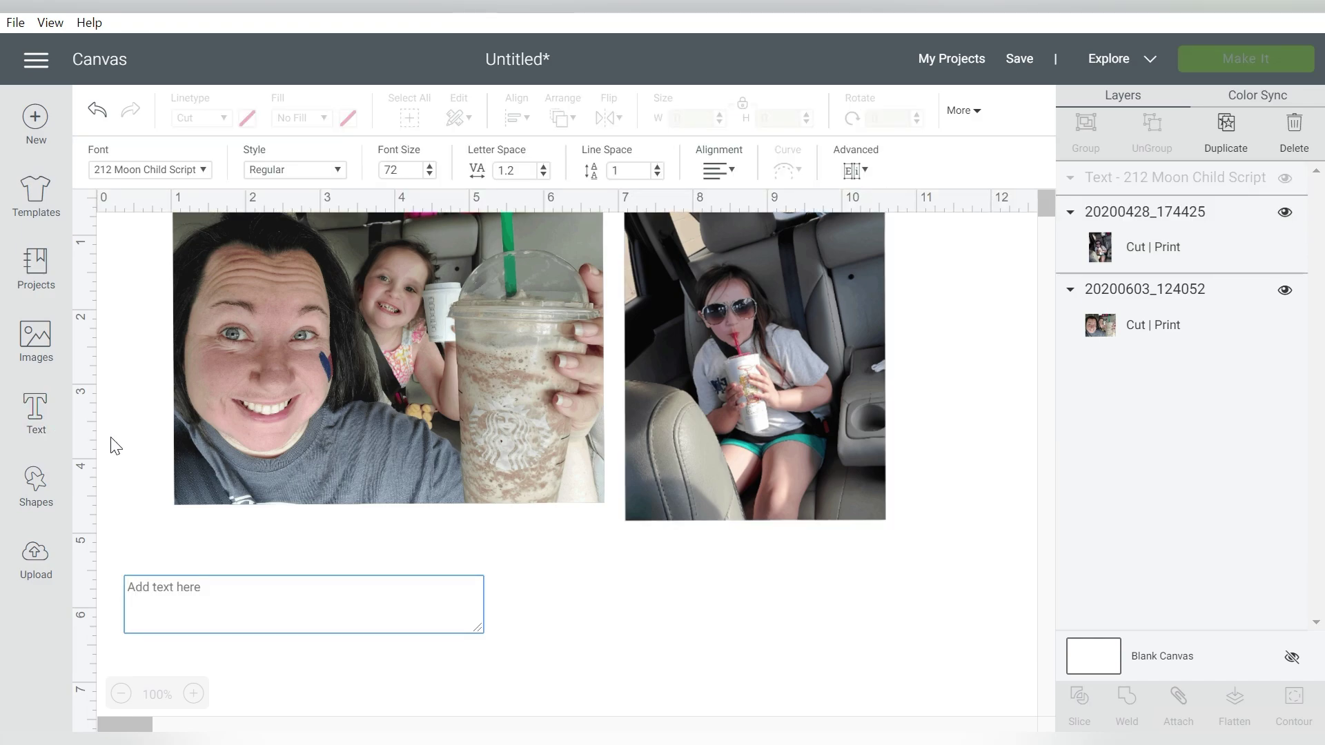
pyautogui.write('M')
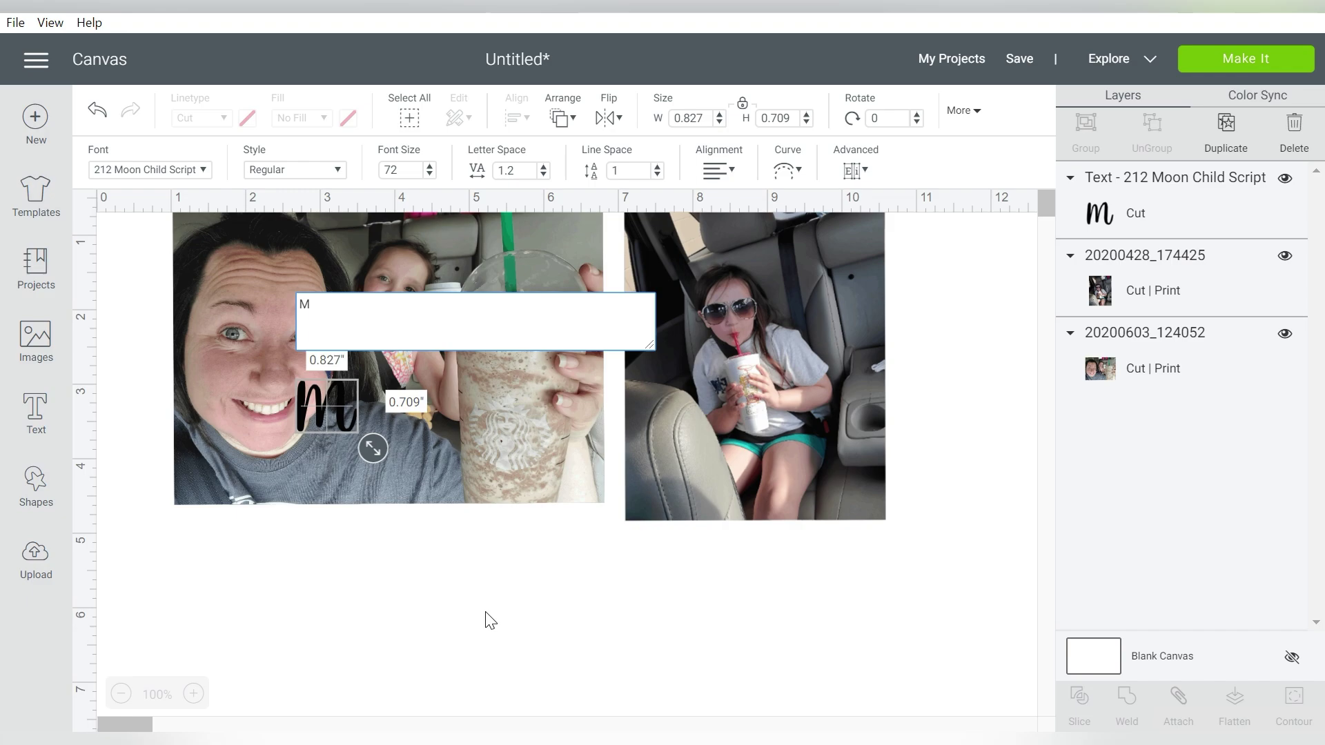
pyautogui.click(488, 615)
pyautogui.click(38, 491)
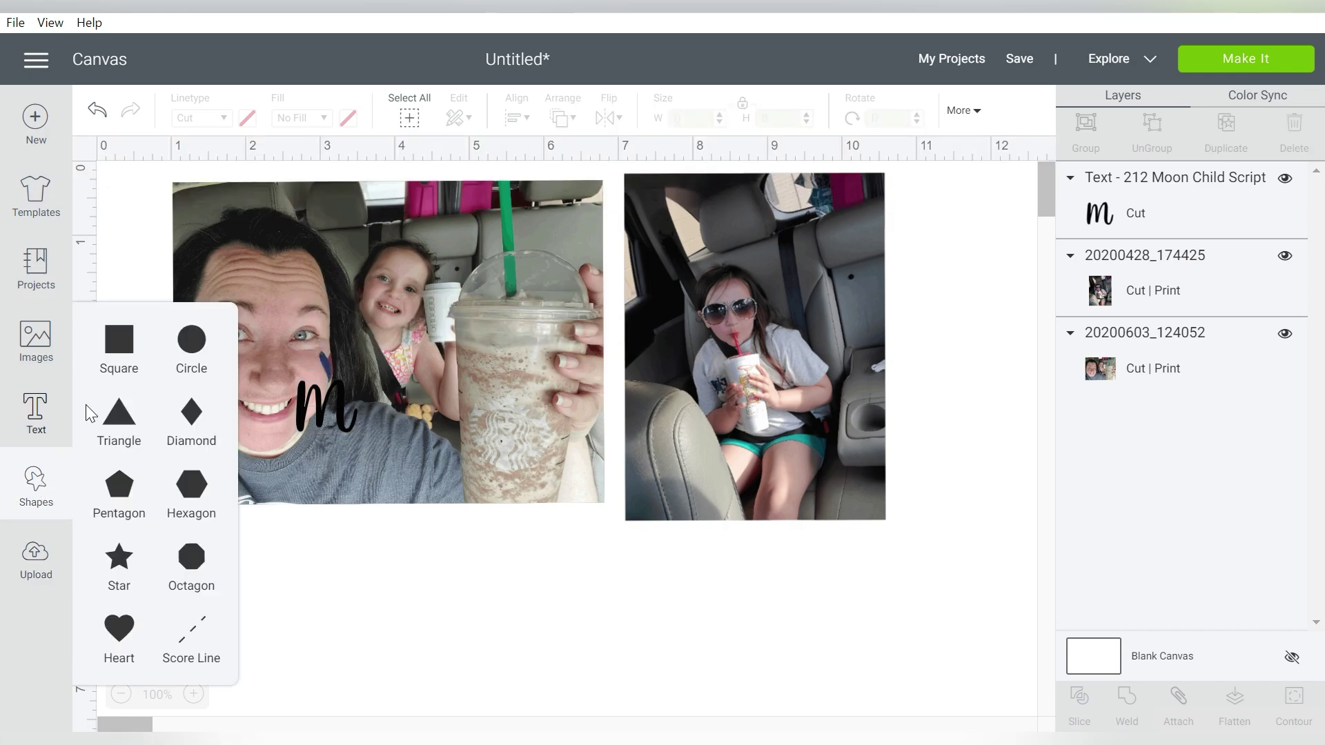
pyautogui.click(125, 637)
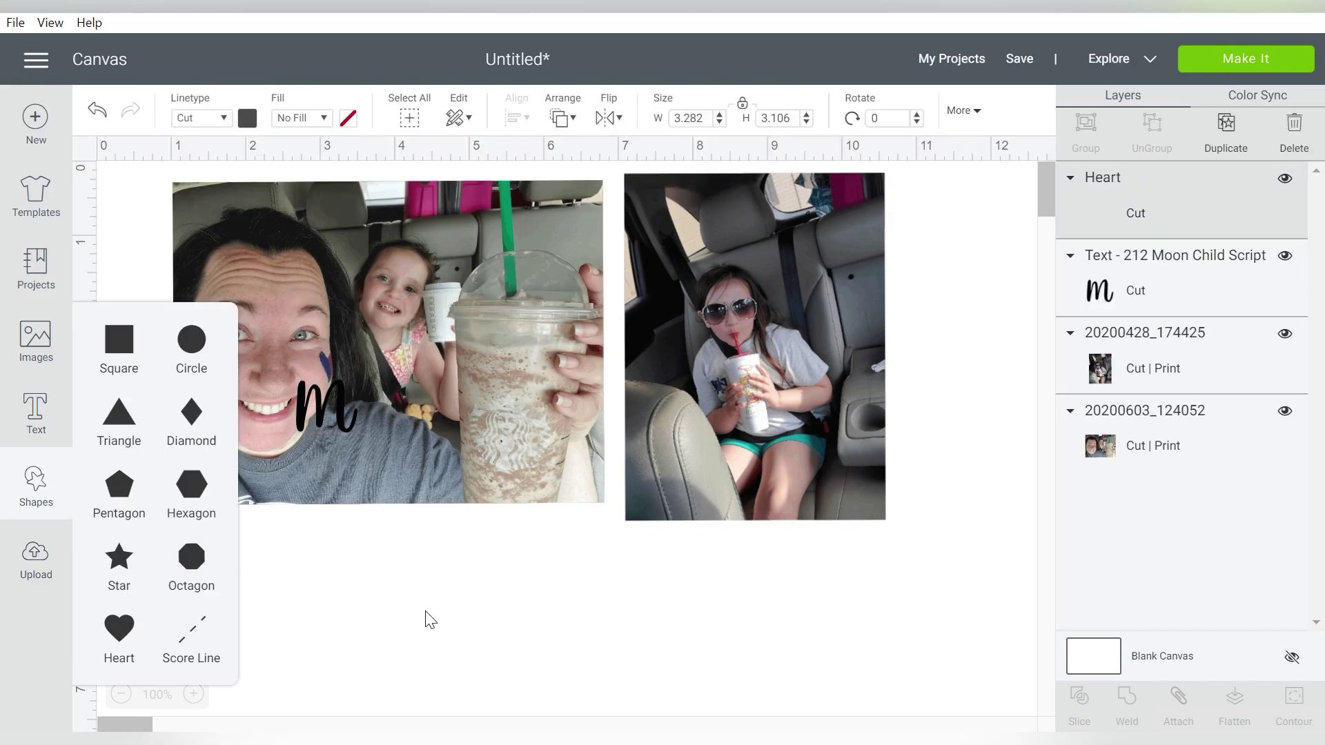
pyautogui.moveTo(326, 407); pyautogui.dragTo(368, 594)
# - Set the M's font to Uncle Grump
pyautogui.click(196, 173)
pyautogui.doubleClick(766, 122)
pyautogui.write('uncle')
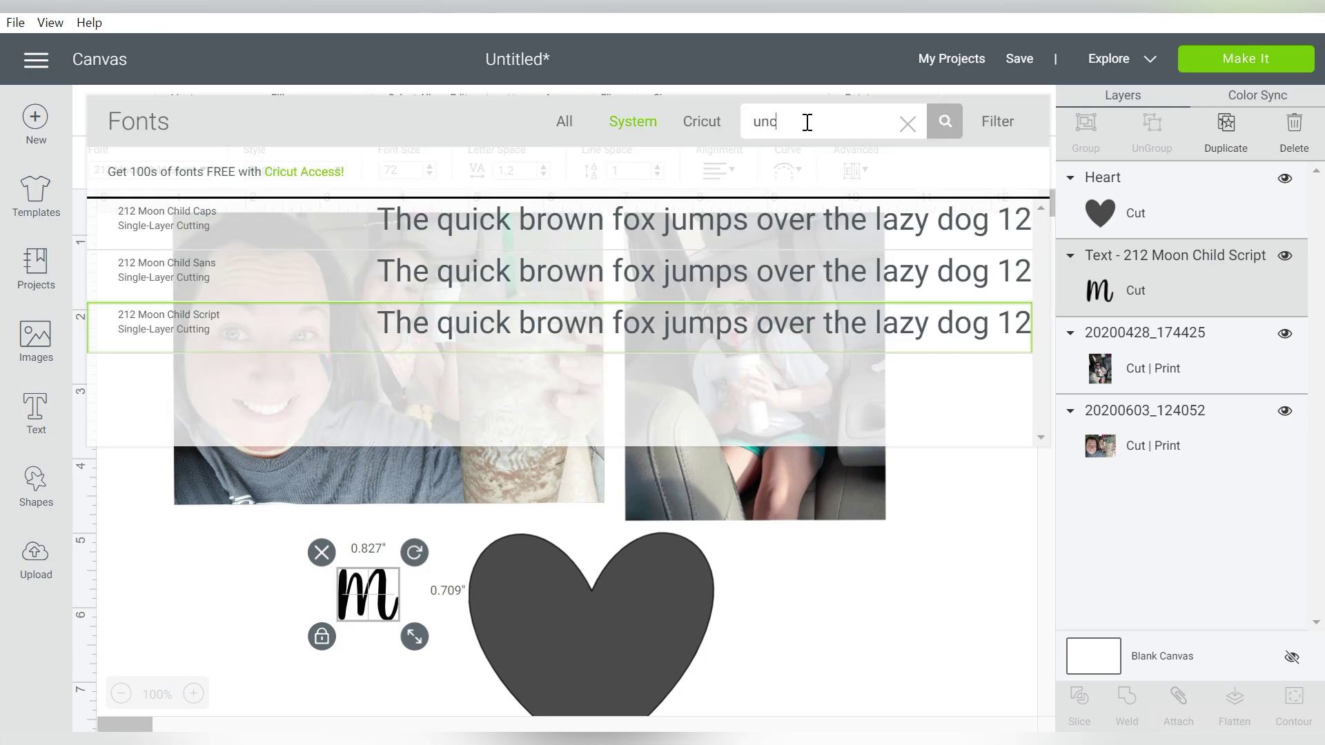
pyautogui.click(683, 219)
# - Change the M and heart linetype to Score
pyautogui.moveTo(257, 601); pyautogui.dragTo(598, 639)
pyautogui.click(214, 123)
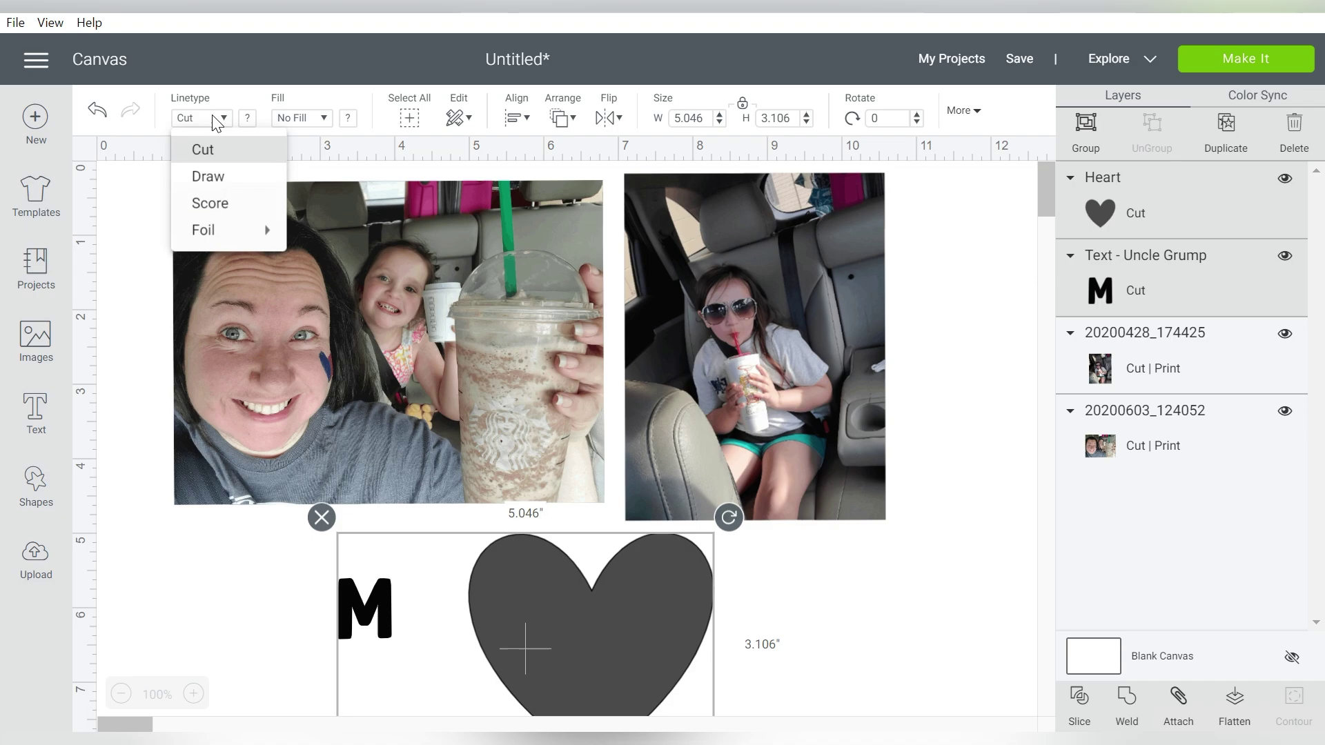
pyautogui.click(200, 200)
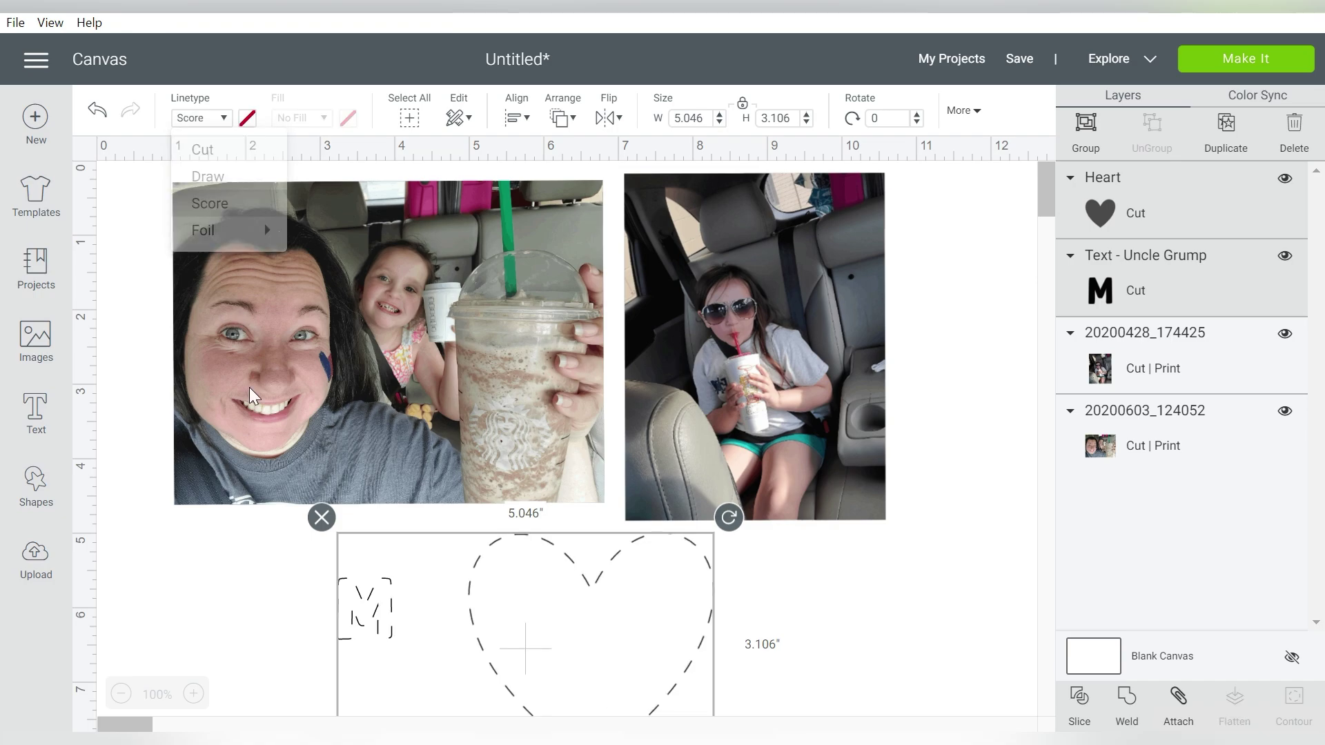
pyautogui.click(293, 604)
# - Enlarge the M to about 4.1 × 4.6 inches over the left photo
pyautogui.click(387, 623)
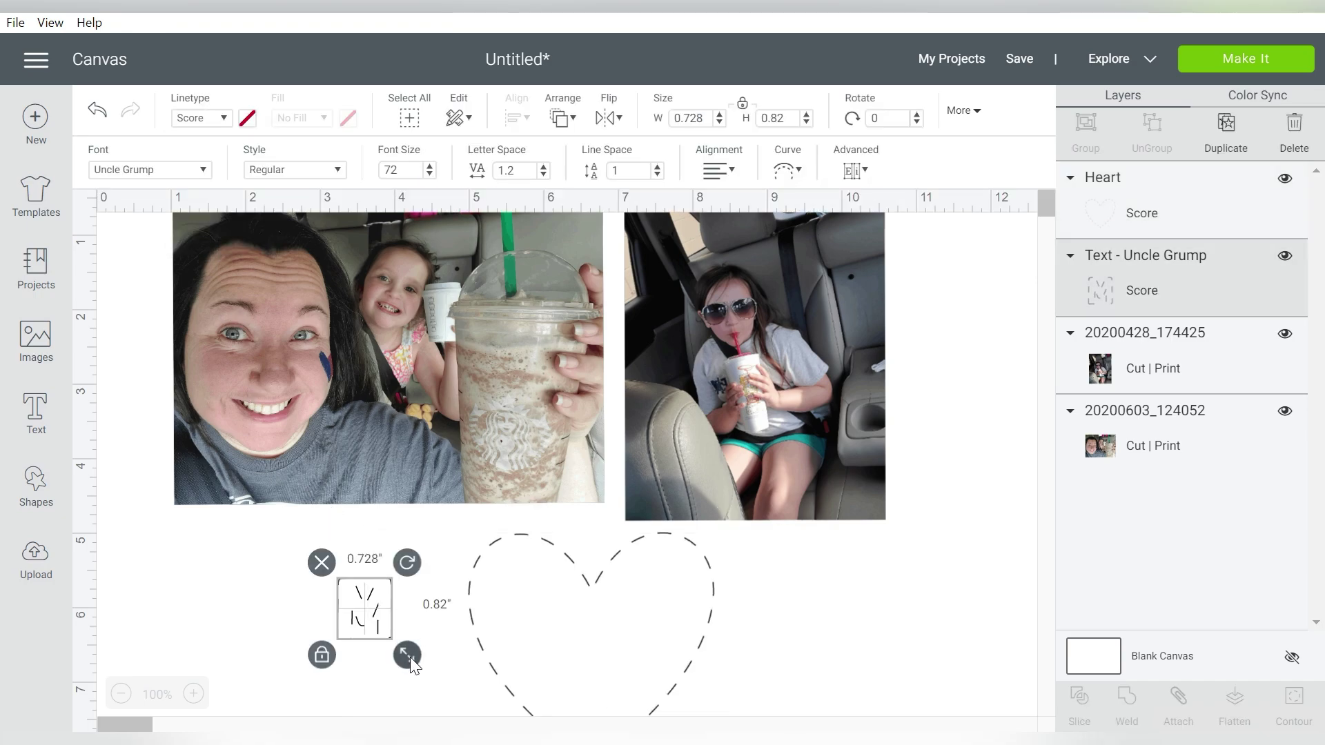
pyautogui.moveTo(409, 655); pyautogui.dragTo(545, 735)
pyautogui.moveTo(404, 616); pyautogui.dragTo(296, 263)
pyautogui.moveTo(441, 465); pyautogui.dragTo(553, 590)
pyautogui.moveTo(461, 530); pyautogui.dragTo(476, 527)
# - Duplicate the selfie to the right side and move the M out of the way
pyautogui.click(191, 355)
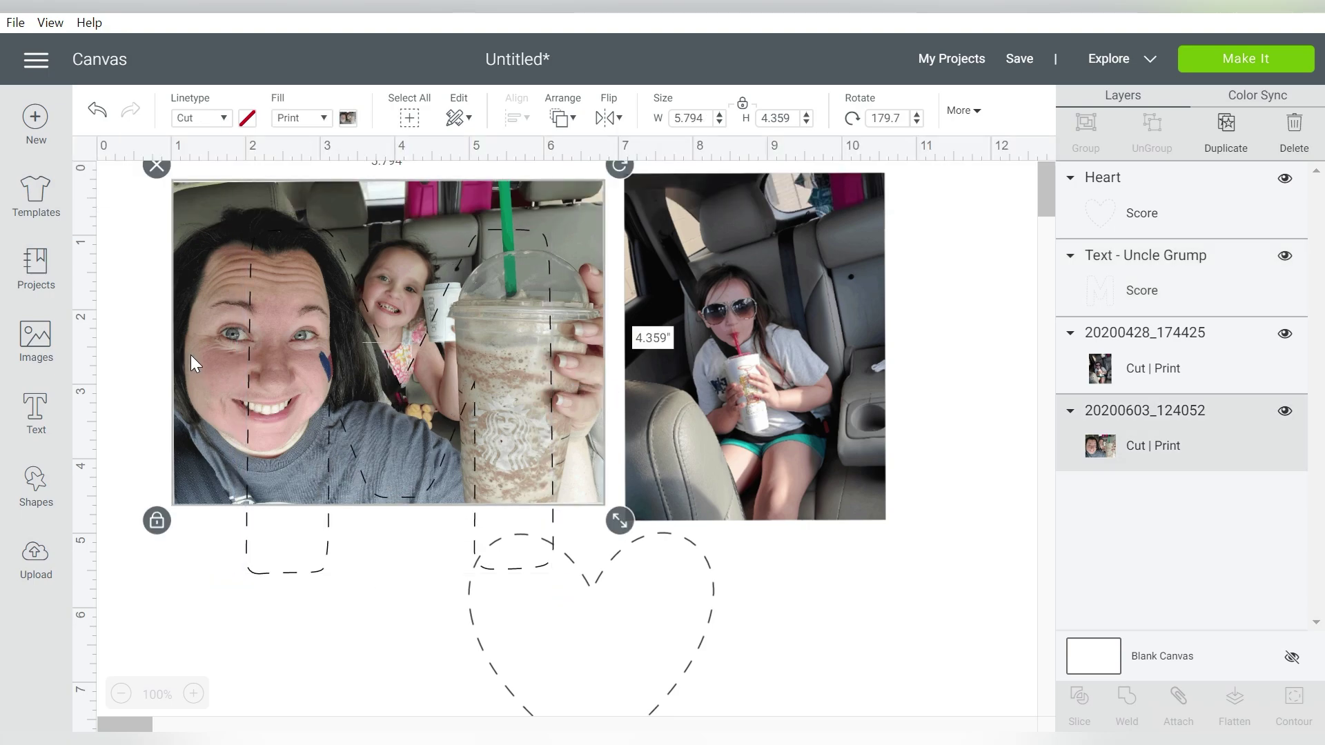
pyautogui.hotkey('ctrl', 'd')
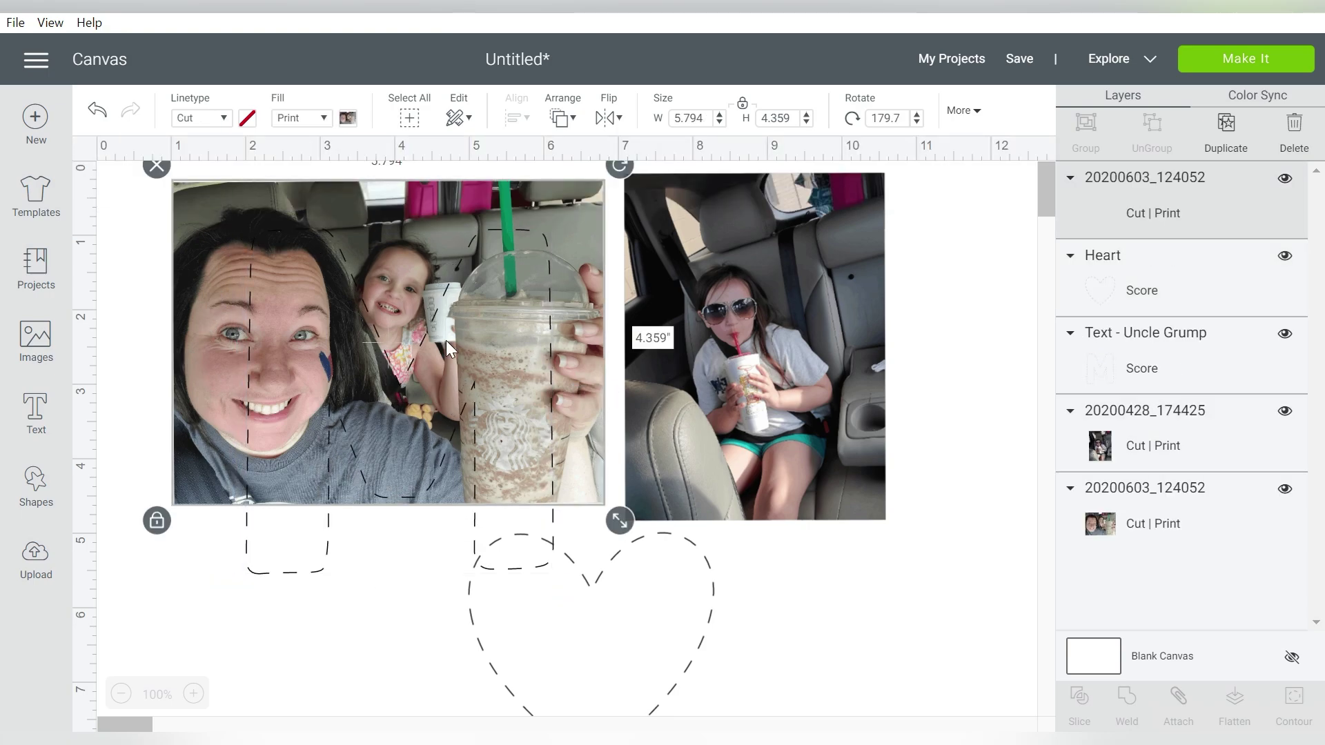
pyautogui.moveTo(207, 495); pyautogui.dragTo(772, 475)
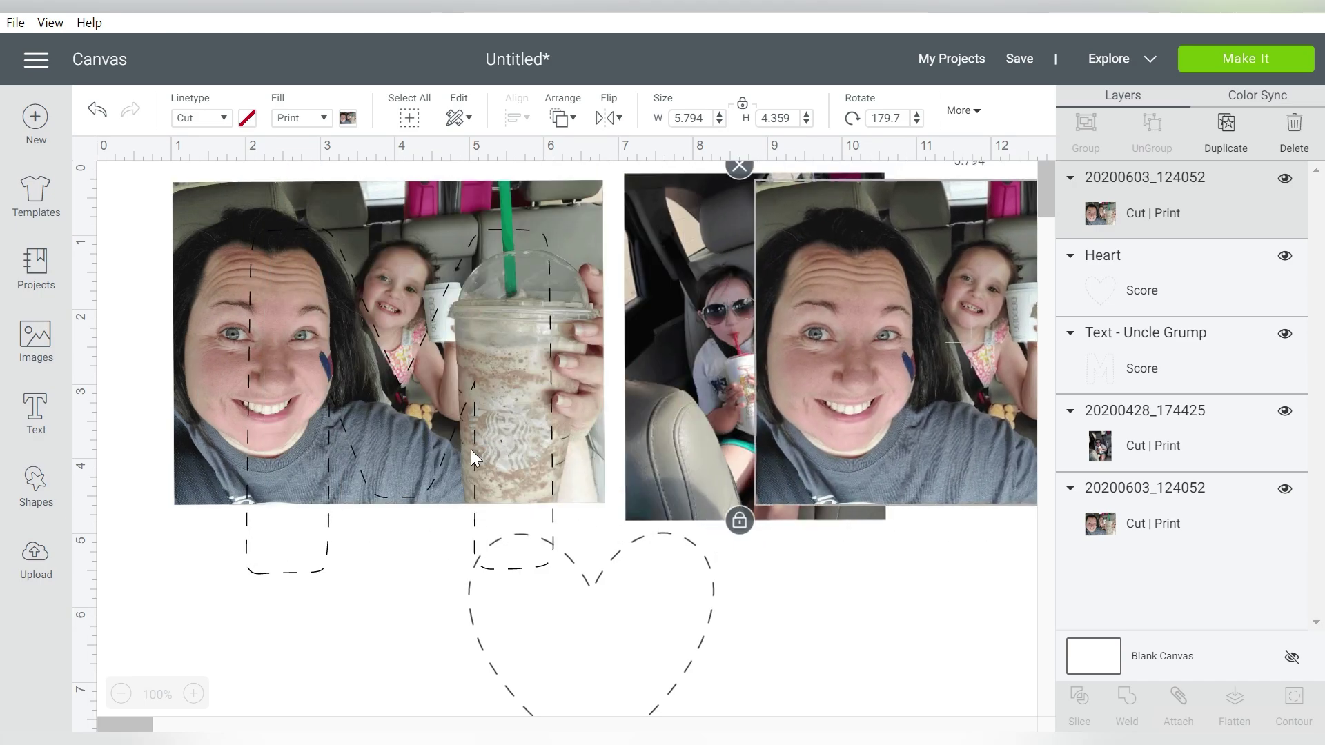
pyautogui.moveTo(468, 526); pyautogui.dragTo(1022, 550)
pyautogui.moveTo(661, 638); pyautogui.dragTo(374, 305)
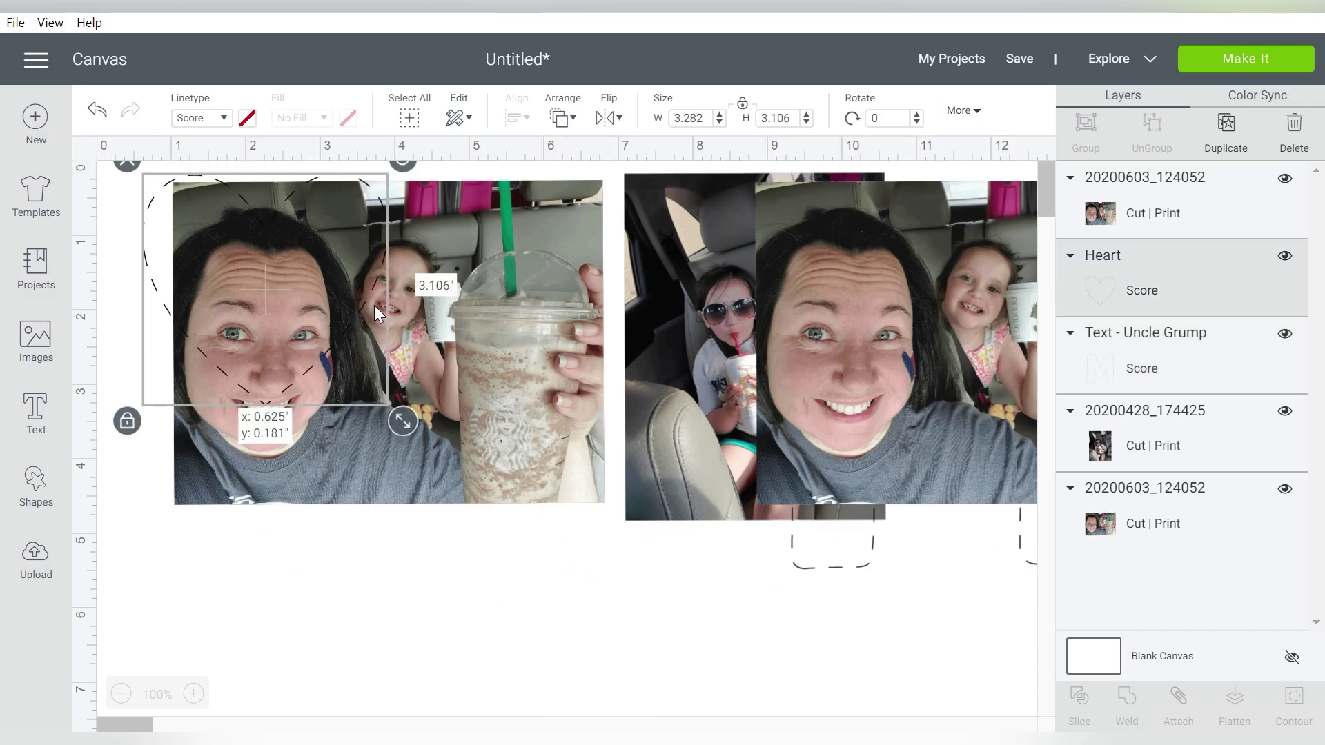
# - Place the heart over the left selfie, sized about 4.6 × 4.4 inches
pyautogui.moveTo(442, 450); pyautogui.dragTo(569, 566)
pyautogui.moveTo(353, 545); pyautogui.dragTo(345, 534)
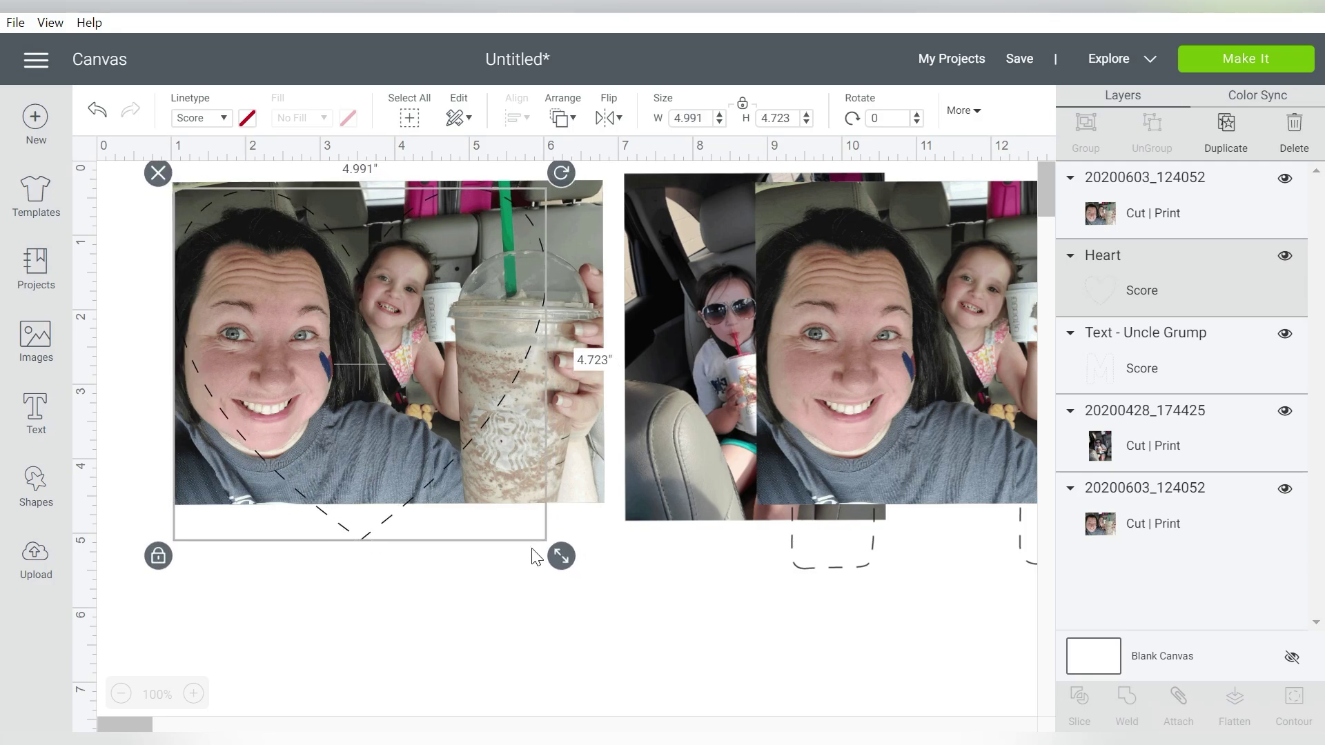
pyautogui.moveTo(561, 556); pyautogui.dragTo(456, 528)
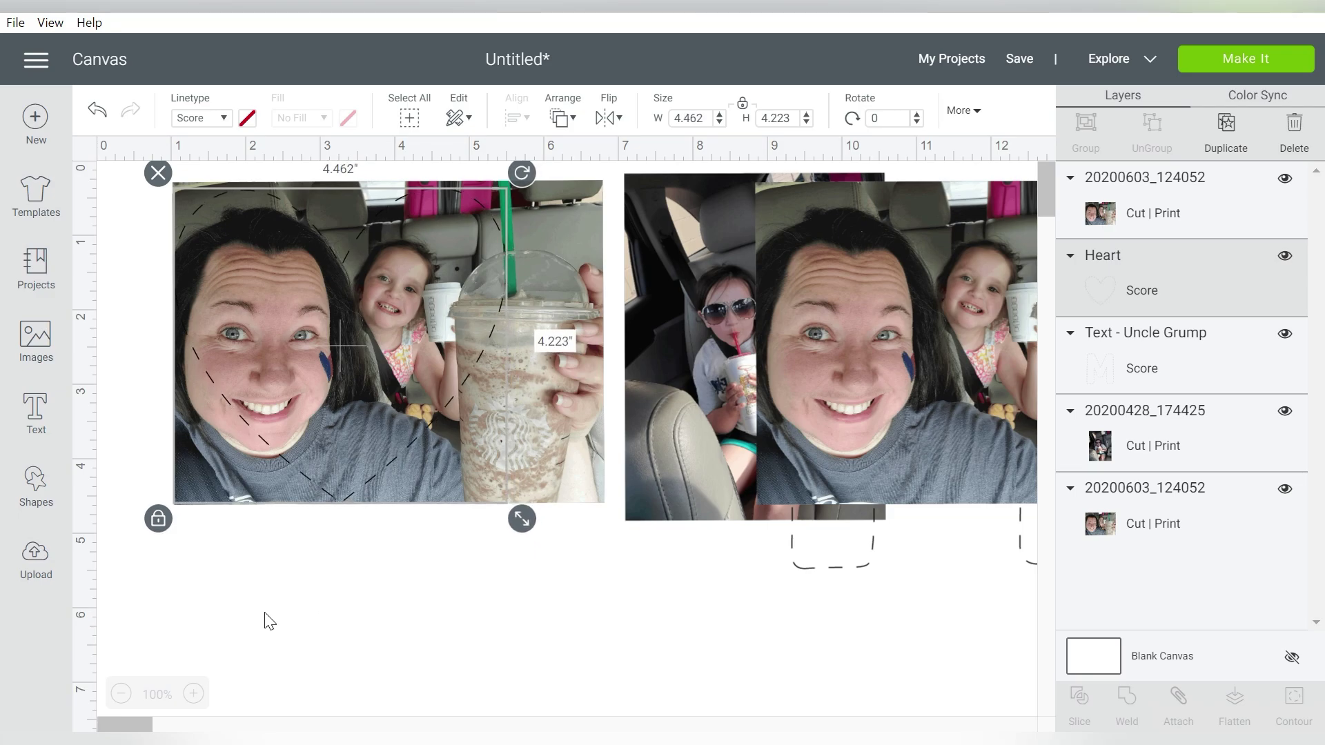
# - Slice the heart from the selfie, delete the leftovers, and move the heart photo top-left
pyautogui.moveTo(265, 615); pyautogui.dragTo(532, 307)
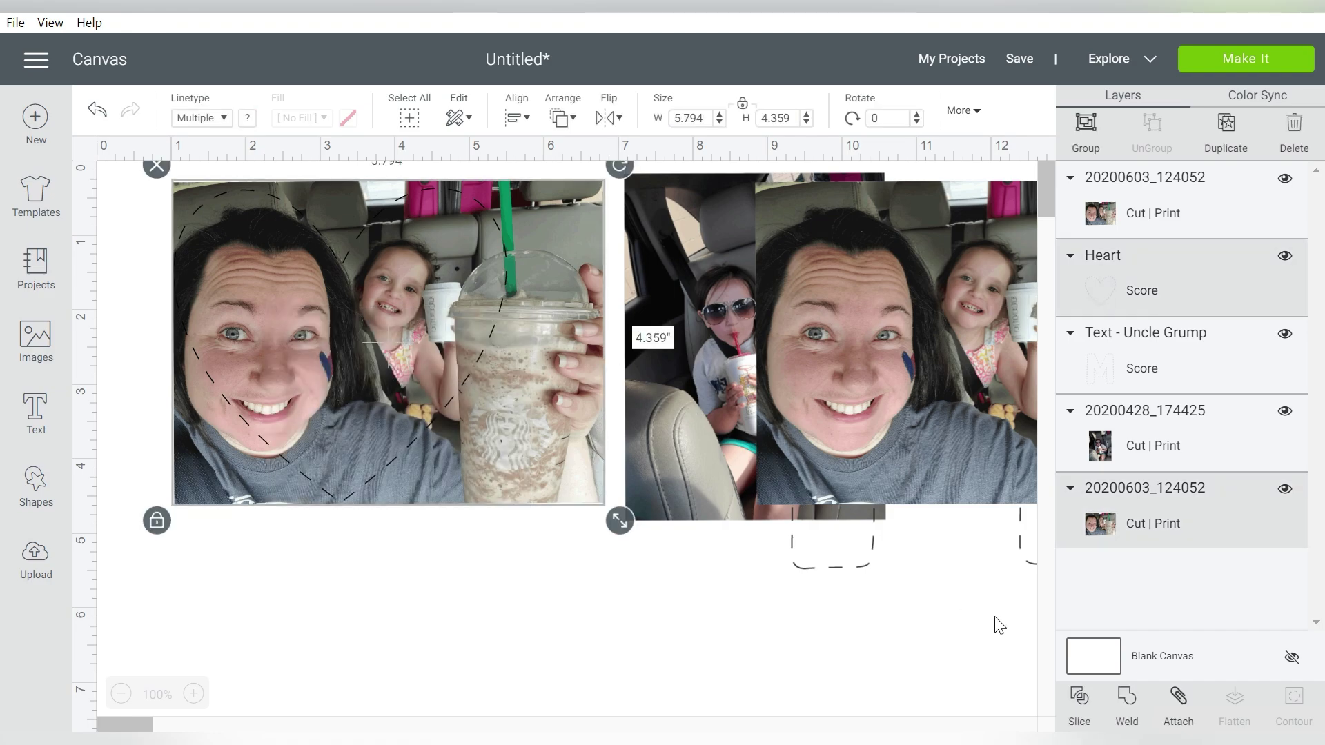
pyautogui.click(1082, 701)
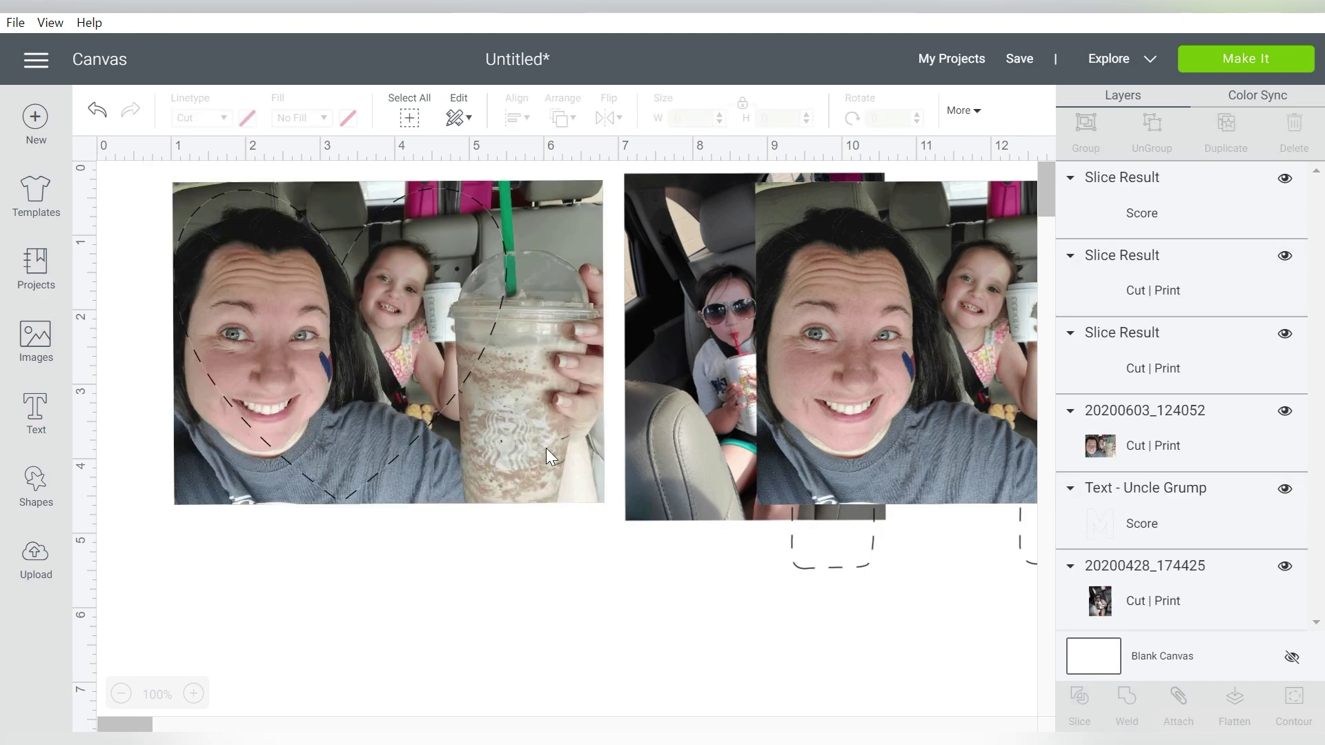
pyautogui.press('Delete')
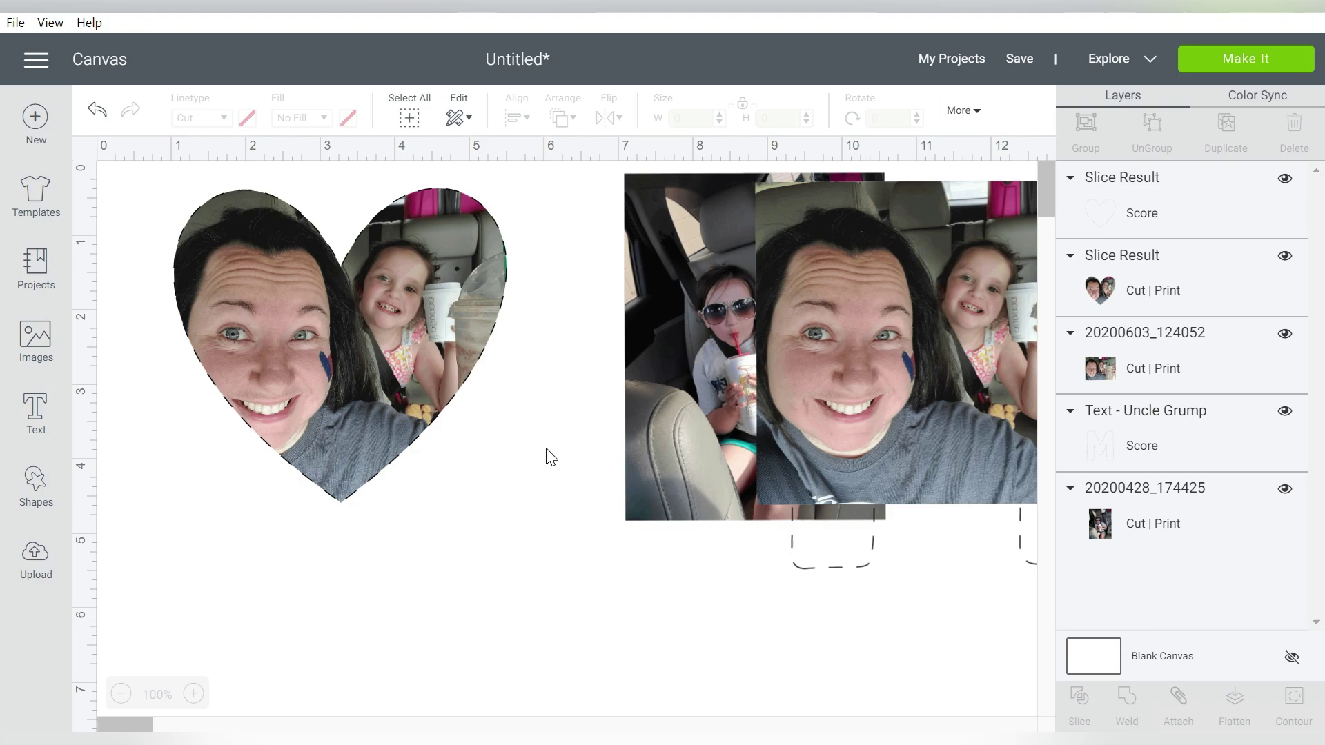
pyautogui.moveTo(351, 300); pyautogui.dragTo(526, 514)
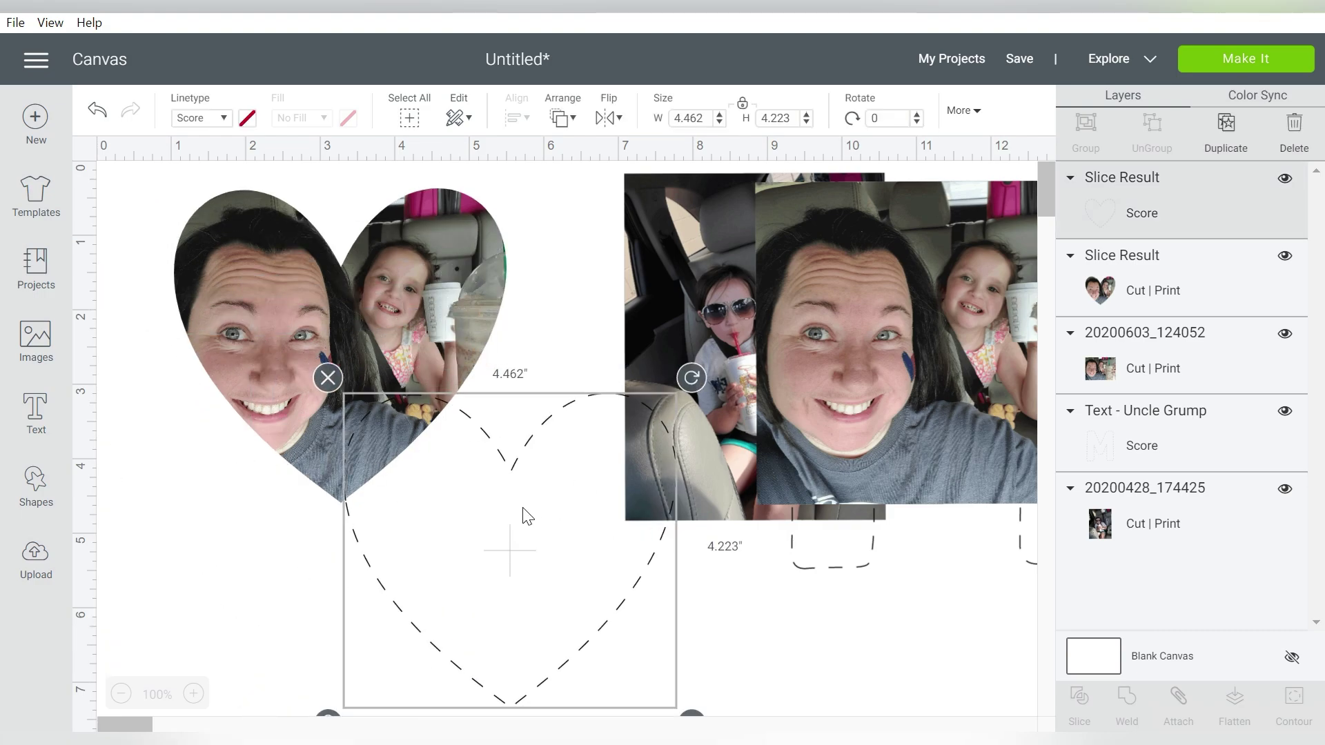
pyautogui.press('Delete')
pyautogui.moveTo(446, 328); pyautogui.dragTo(371, 304)
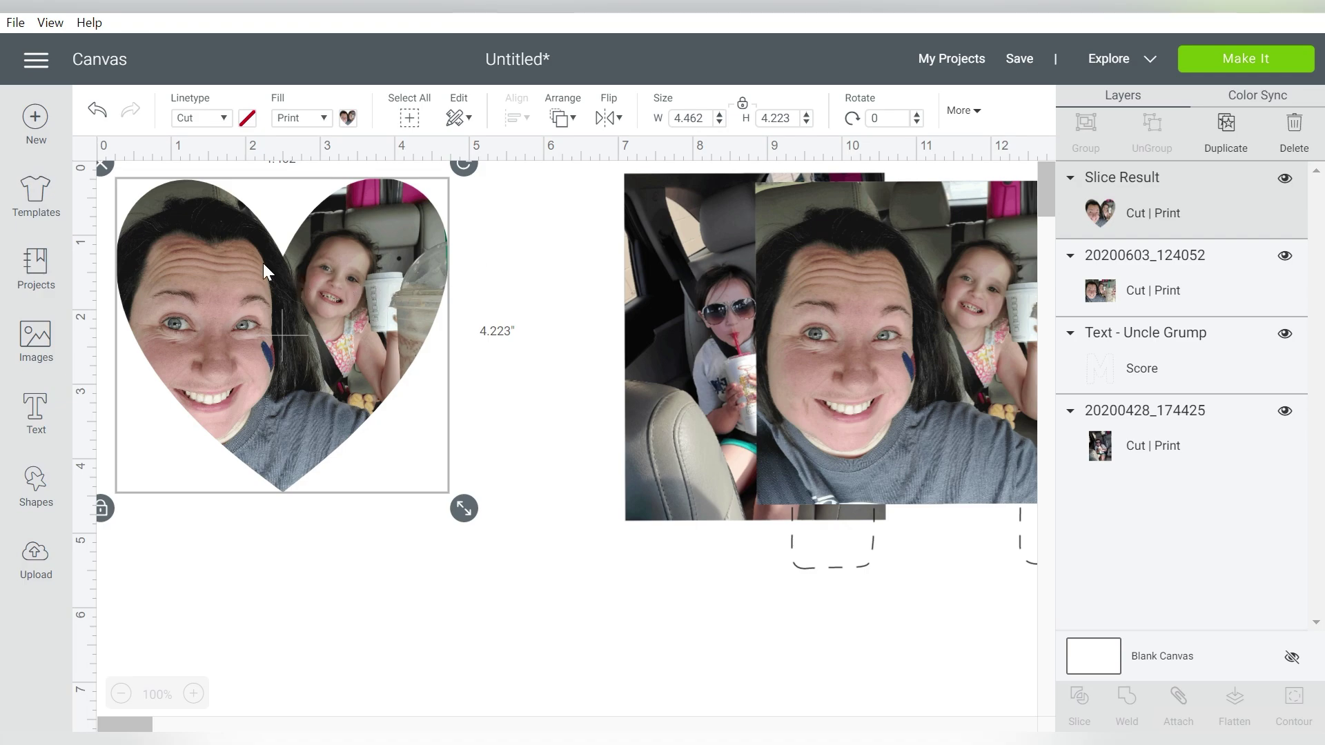
# - Delete the heart photo, bring the M to front, and enlarge the selfie beneath it
pyautogui.press('Delete')
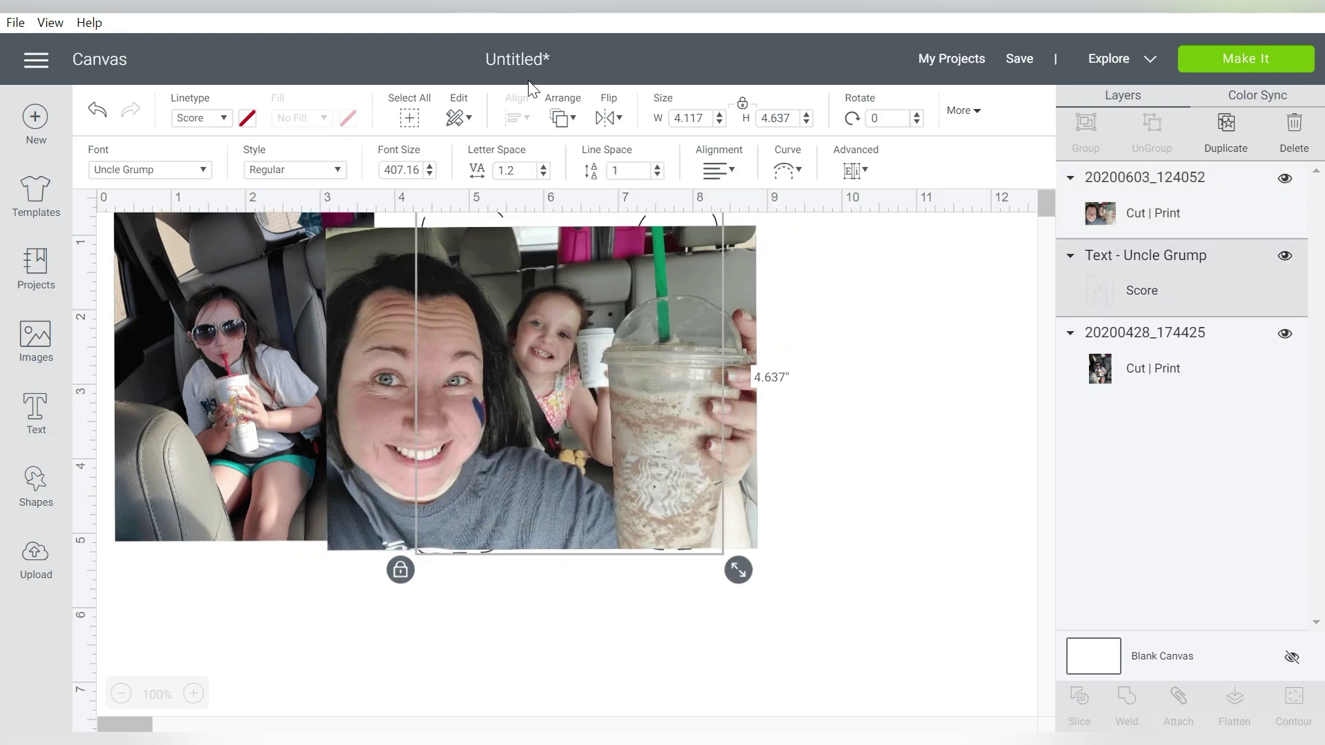
pyautogui.click(563, 117)
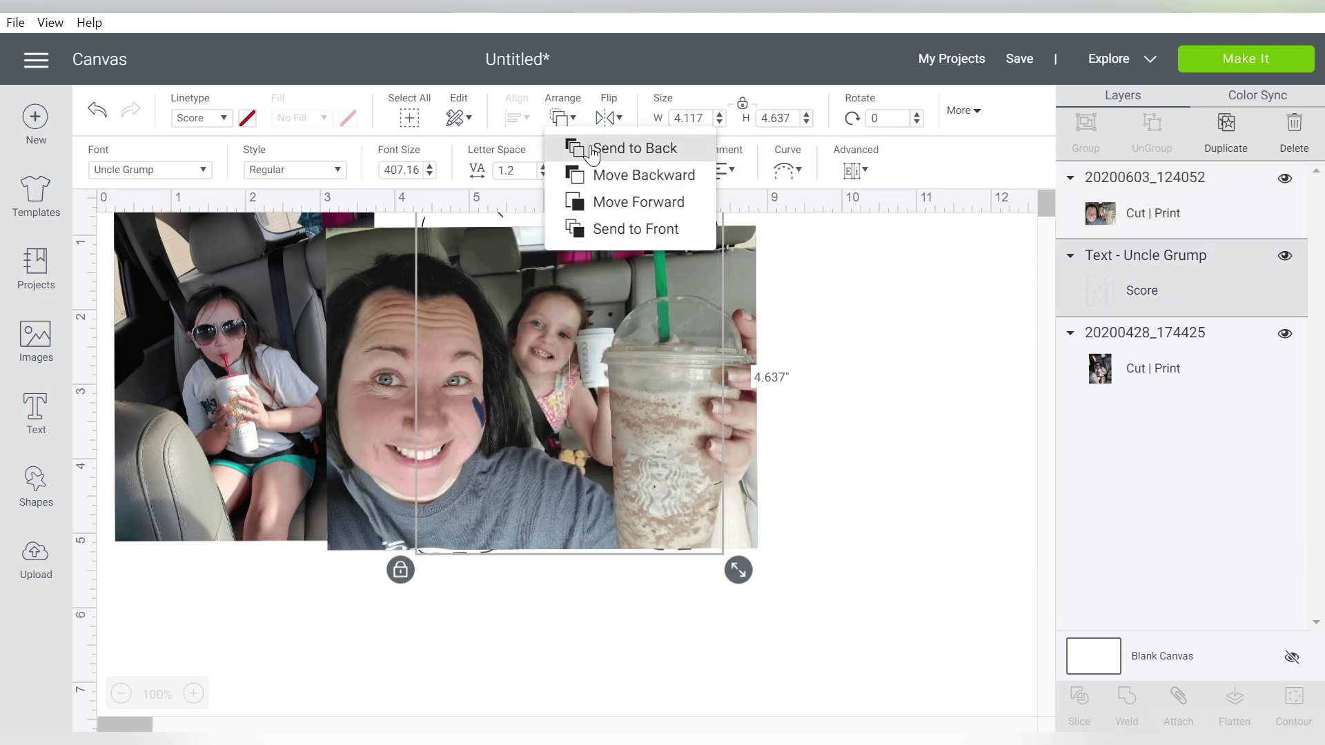
pyautogui.click(593, 238)
pyautogui.moveTo(470, 311); pyautogui.dragTo(412, 346)
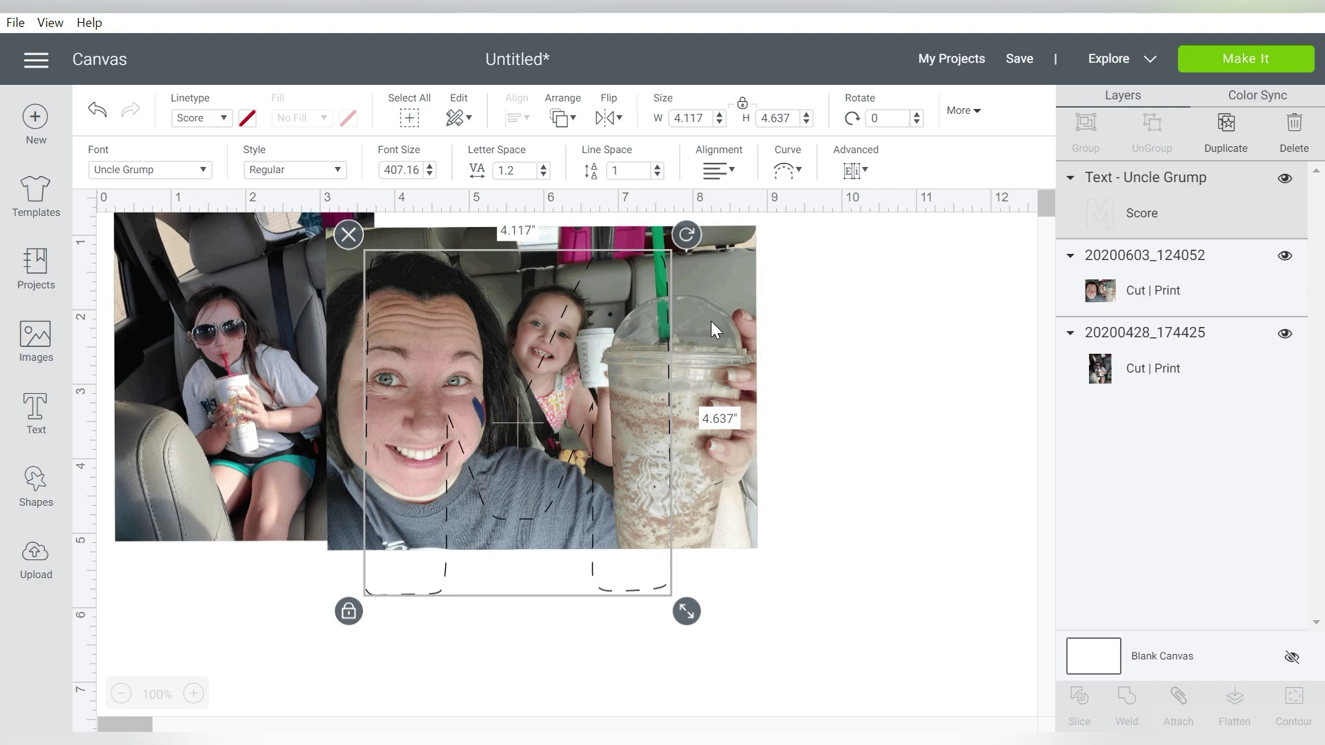
pyautogui.moveTo(711, 321); pyautogui.dragTo(748, 339)
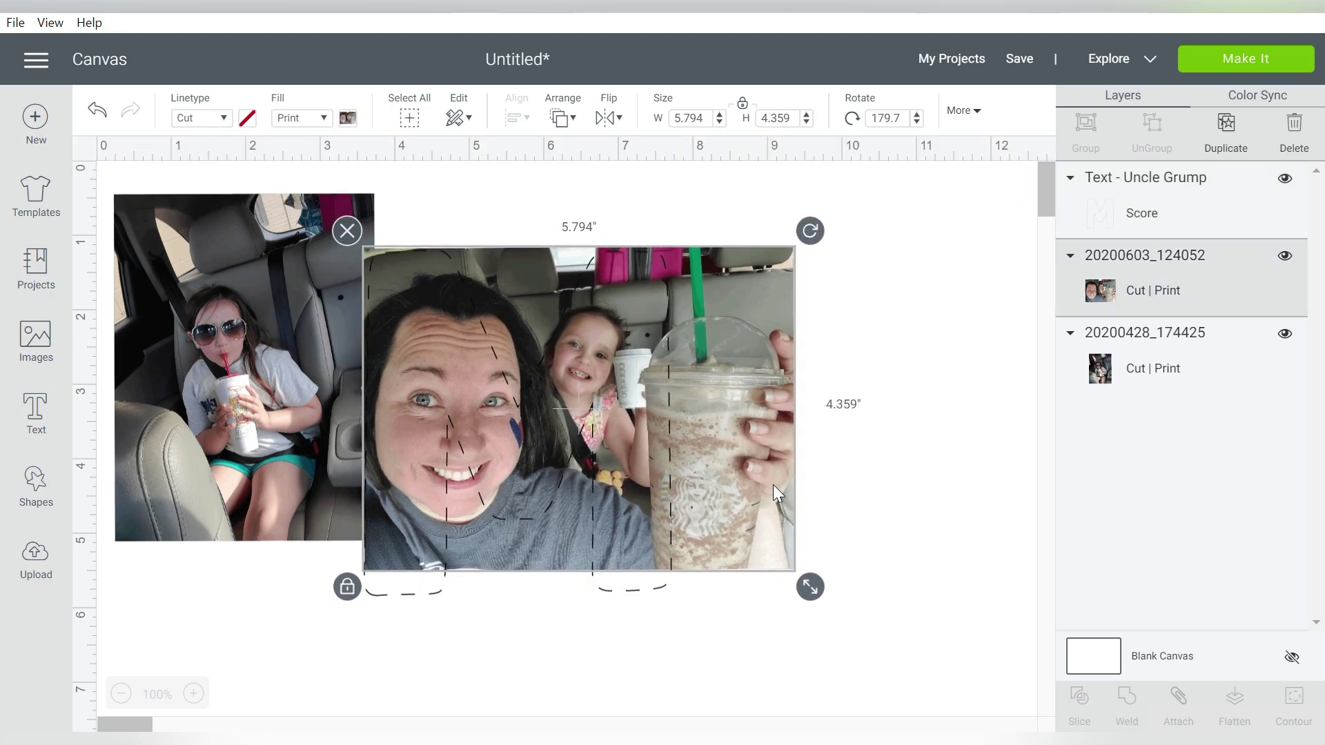
pyautogui.moveTo(813, 590); pyautogui.dragTo(856, 624)
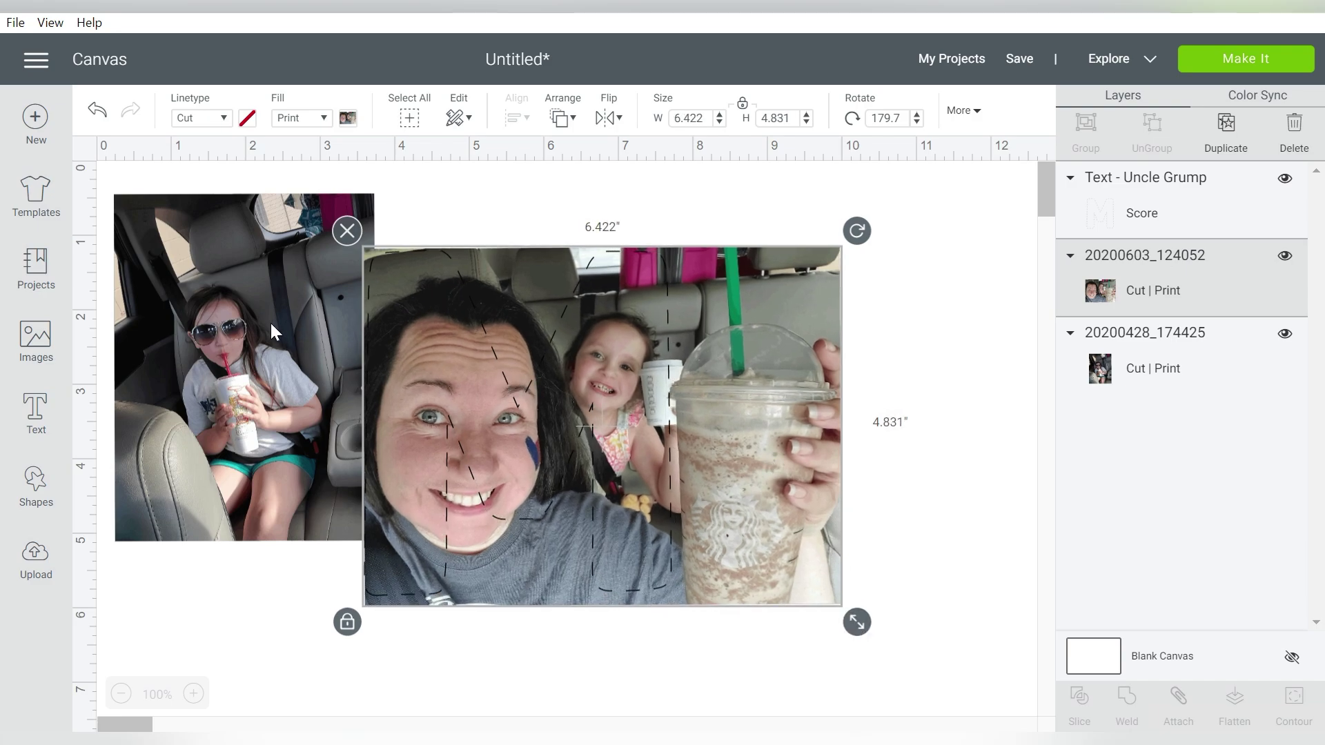
# - Move the car photo onto the selfie and send the selfie one step backward
pyautogui.click(233, 261)
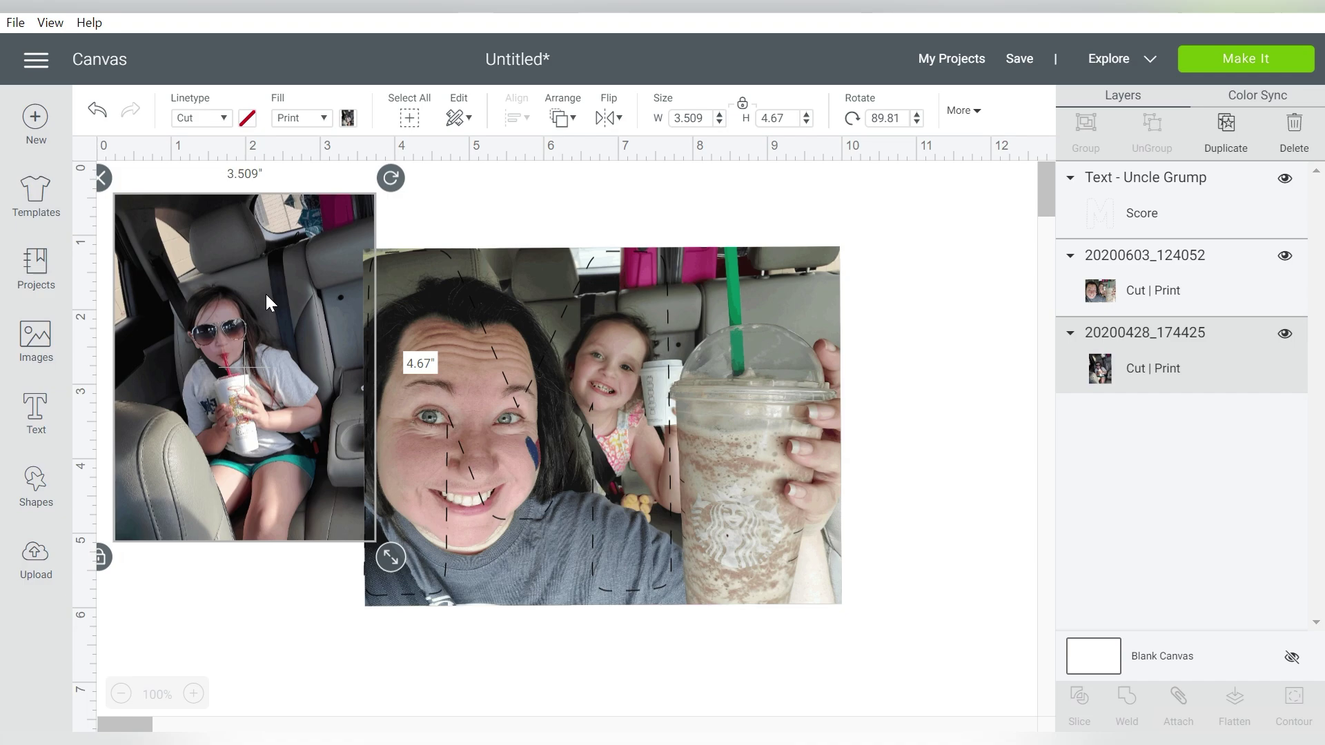
pyautogui.moveTo(266, 294); pyautogui.dragTo(818, 400)
pyautogui.click(739, 265)
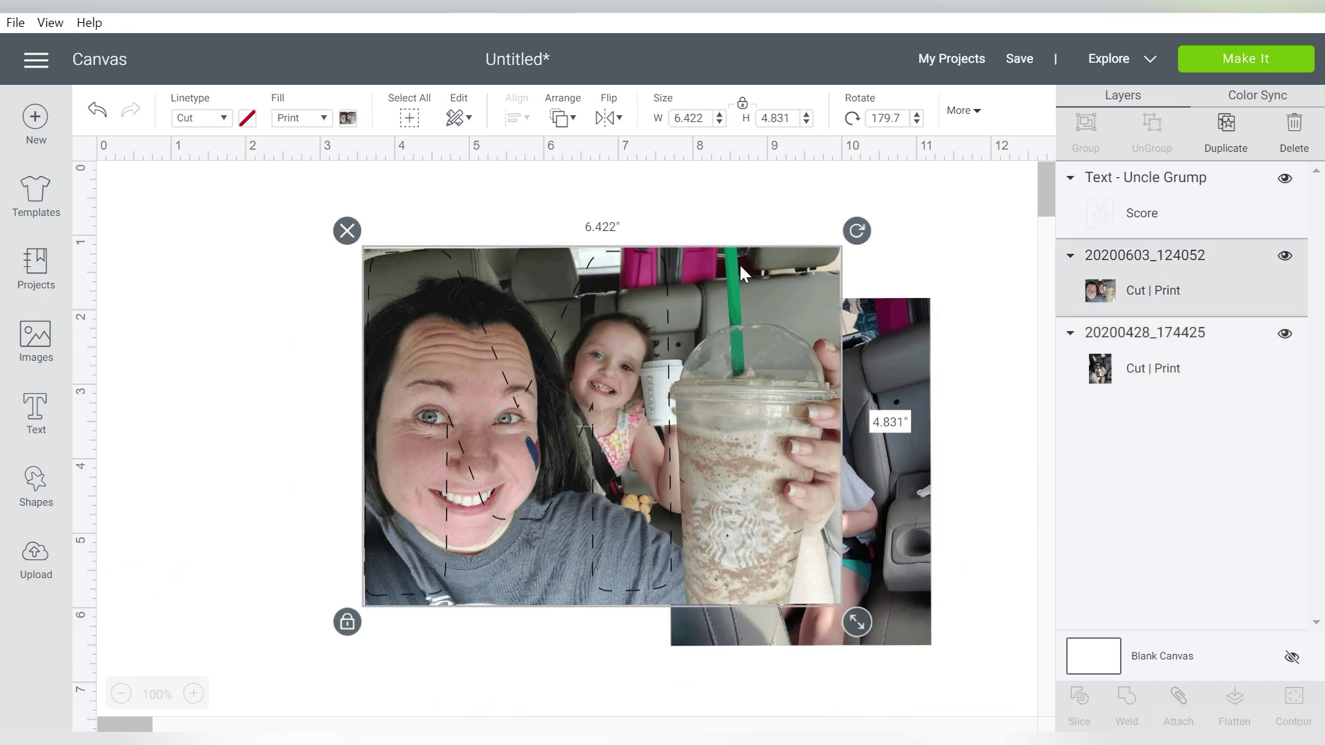
pyautogui.click(559, 118)
pyautogui.click(600, 174)
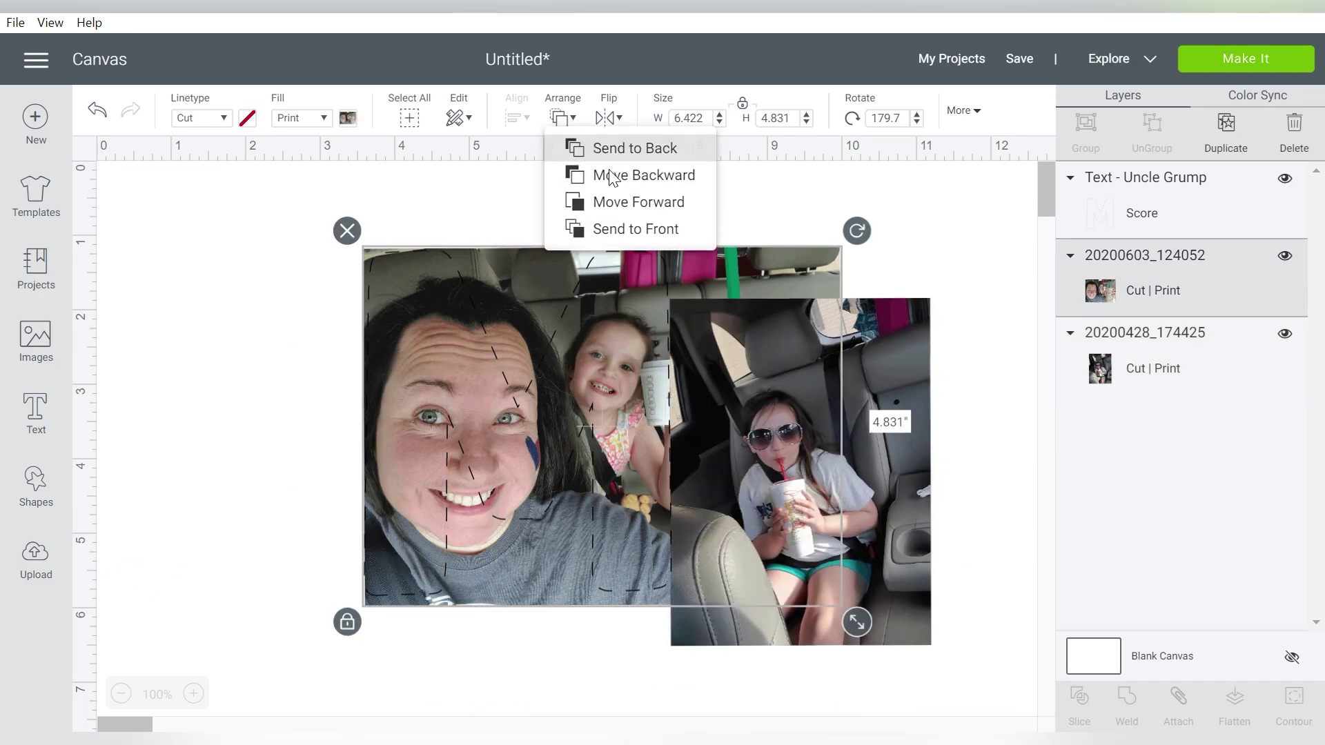
# - Shrink the car photo to about 2.1 × 2.8 inches, centred on the selfie
pyautogui.click(940, 281)
pyautogui.click(901, 445)
pyautogui.moveTo(901, 445); pyautogui.dragTo(776, 532)
pyautogui.moveTo(814, 657); pyautogui.dragTo(861, 427)
pyautogui.moveTo(818, 223); pyautogui.dragTo(651, 632)
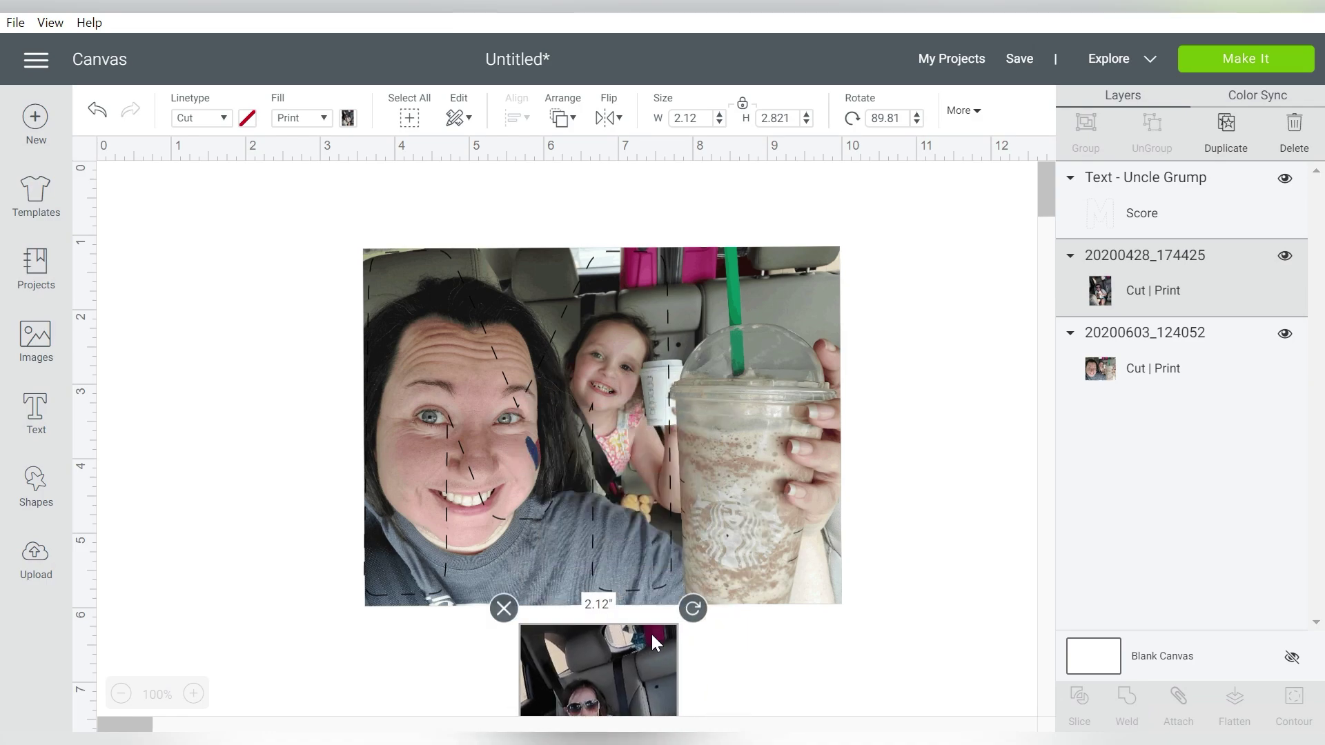
# - Add a square and position it over the car photo
pyautogui.click(38, 491)
pyautogui.click(131, 338)
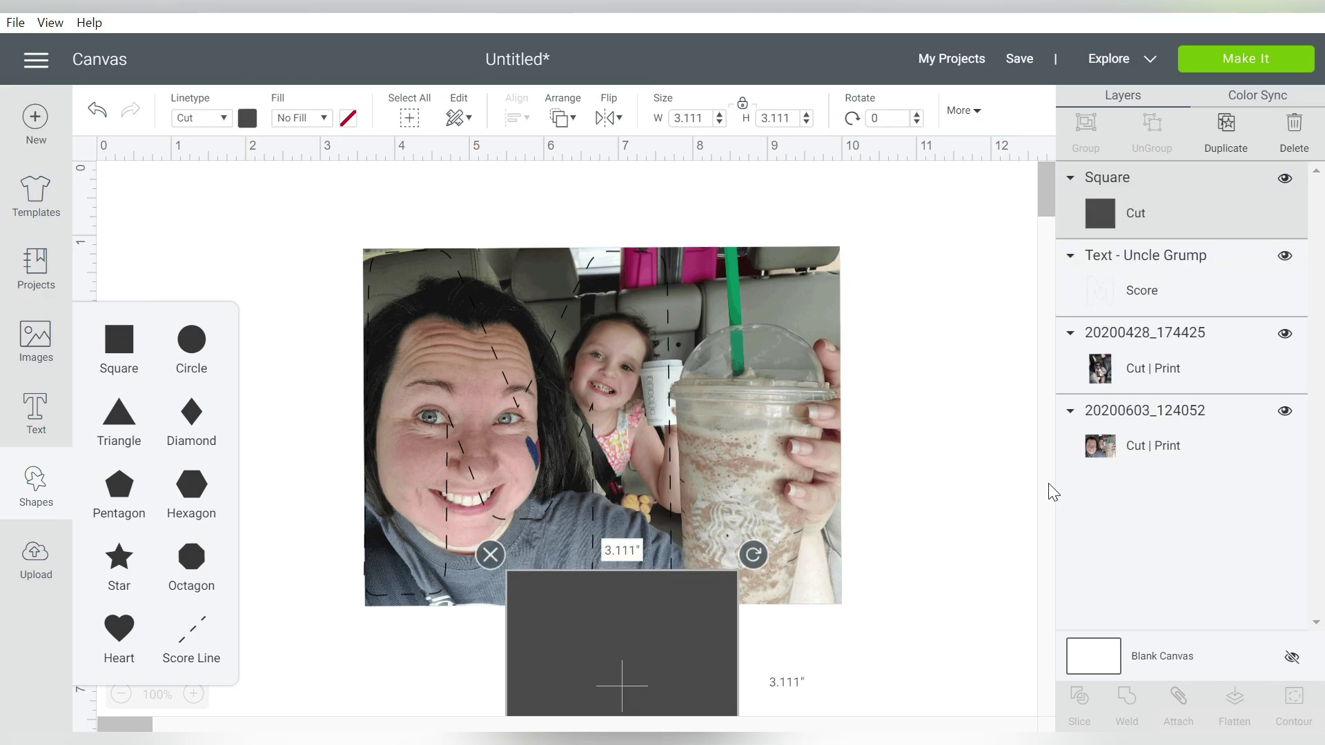
pyautogui.click(951, 568)
pyautogui.scroll(-4, 1046, 201)
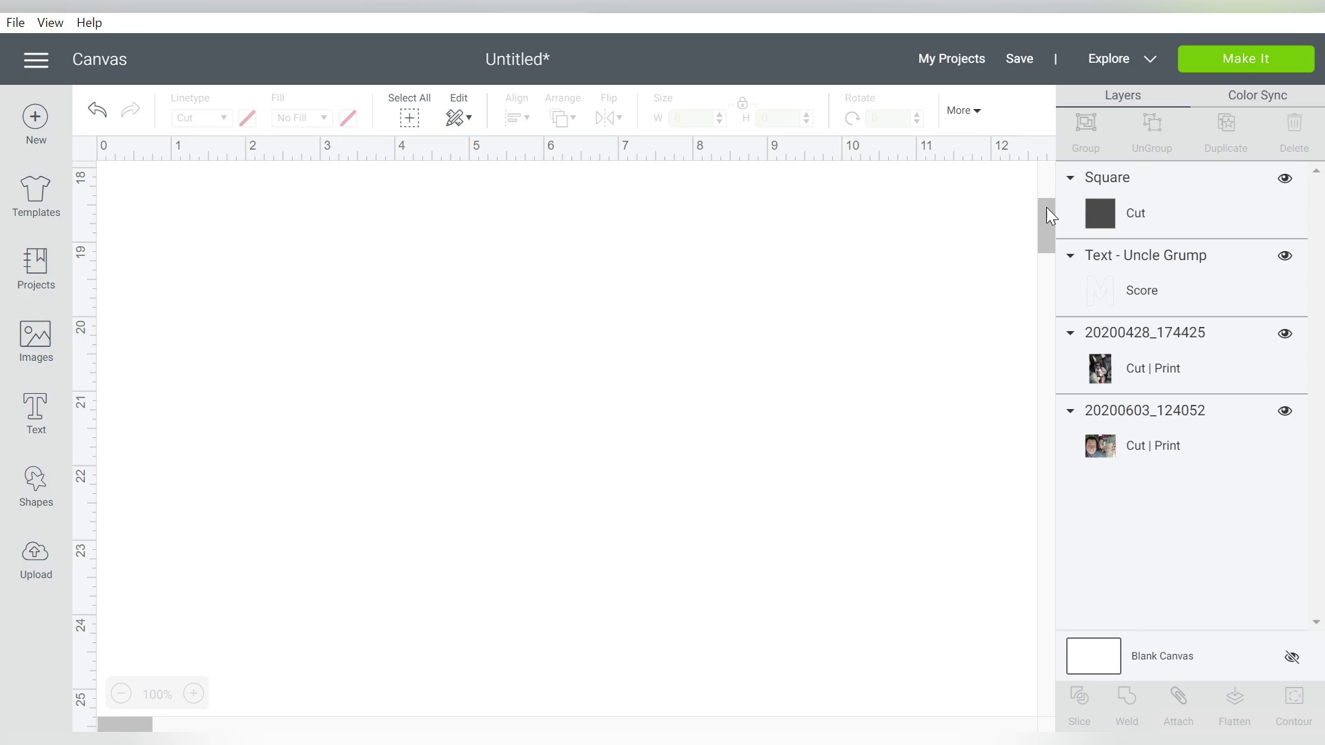
pyautogui.moveTo(693, 370); pyautogui.dragTo(679, 237)
# - Slice the car photo with the square and delete both dark leftover pieces
pyautogui.moveTo(760, 608); pyautogui.dragTo(602, 375)
pyautogui.click(1079, 704)
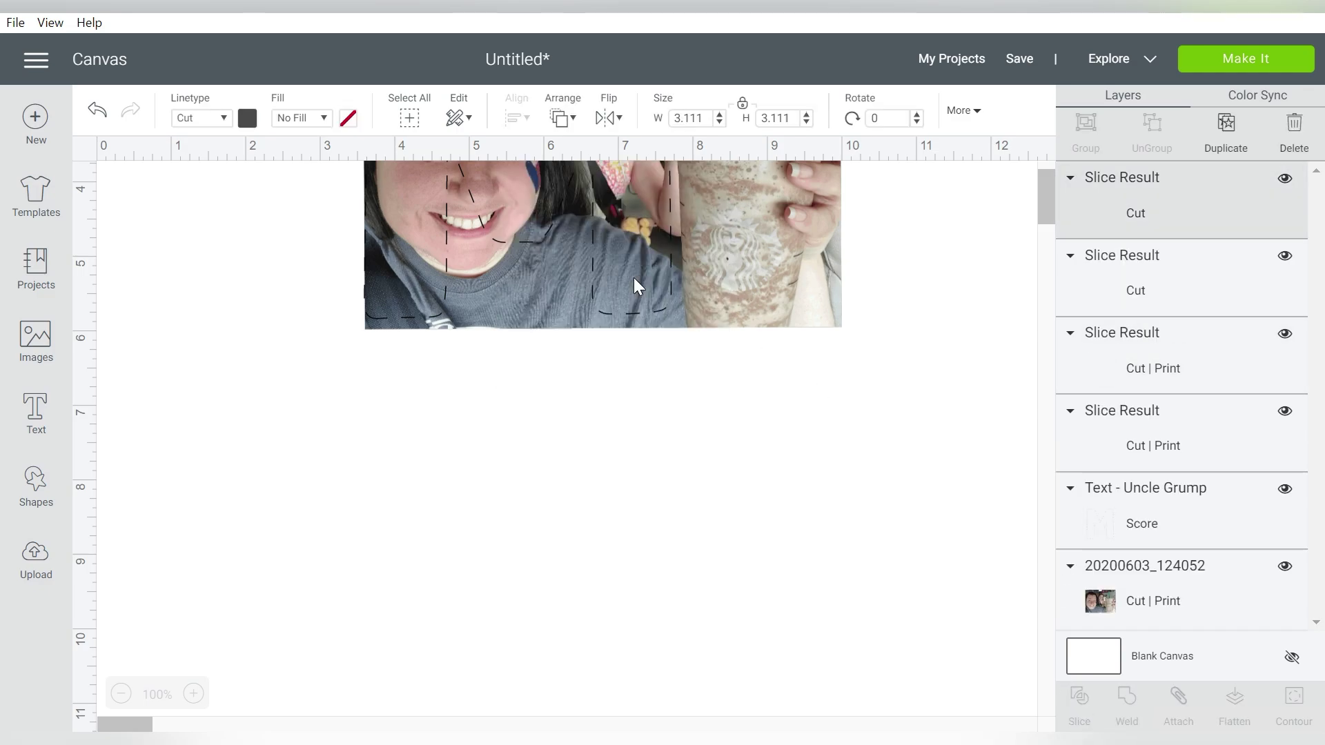
pyautogui.click(634, 278)
pyautogui.press('Delete')
pyautogui.click(652, 367)
pyautogui.press('Delete')
# - Move the cropped car photo onto the selfie and send it behind the M
pyautogui.moveTo(582, 456); pyautogui.dragTo(632, 279)
pyautogui.click(570, 119)
pyautogui.click(608, 172)
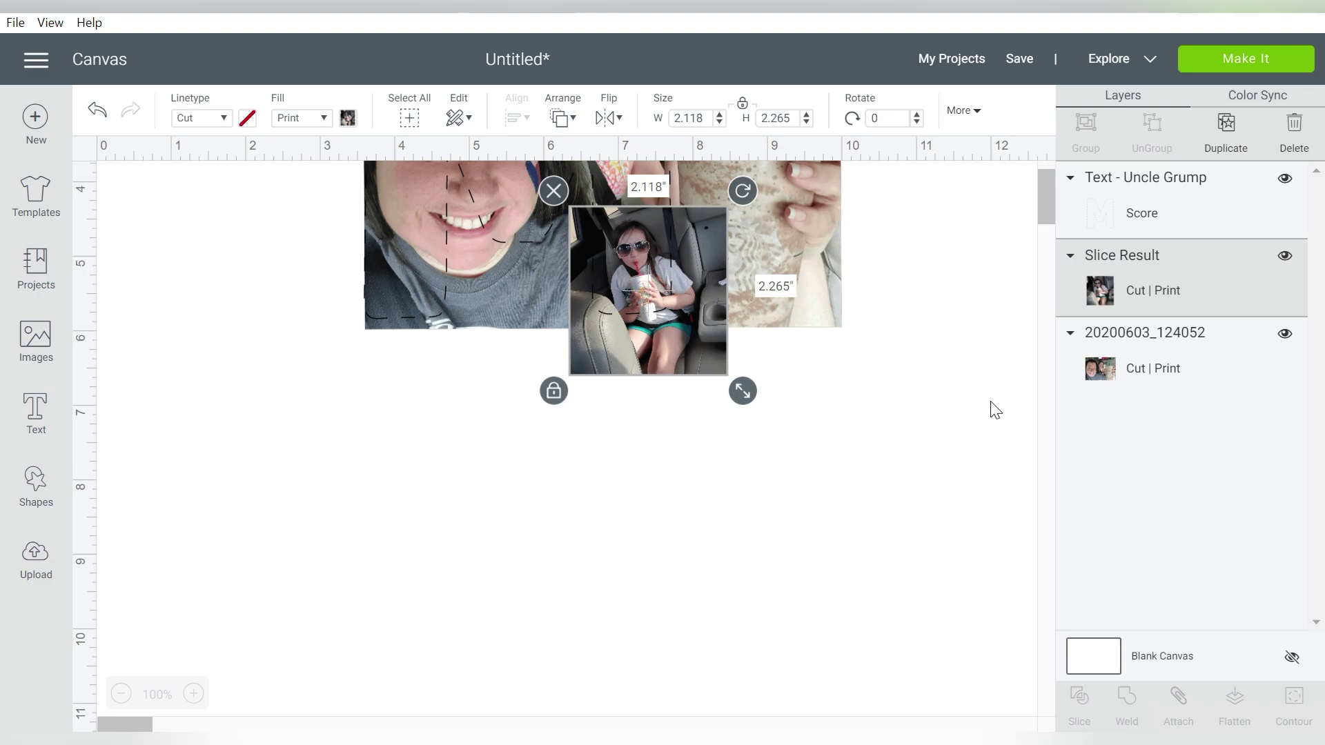
pyautogui.click(994, 407)
pyautogui.scroll(-10, 1033, 200)
pyautogui.moveTo(1038, 207); pyautogui.dragTo(1041, 160)
pyautogui.moveTo(691, 528); pyautogui.dragTo(678, 488)
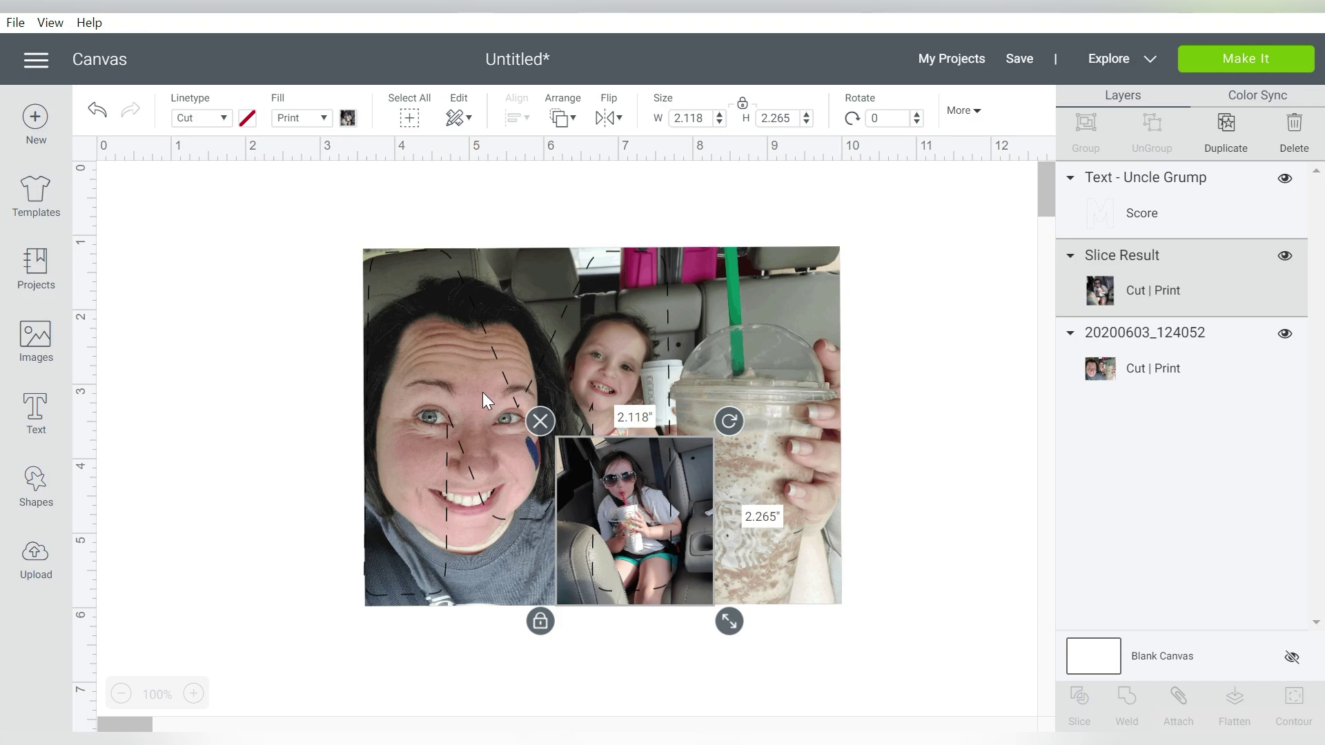
# - Delete the score M, then undo twice to restore it and reverse the slice
pyautogui.moveTo(304, 275); pyautogui.dragTo(433, 337)
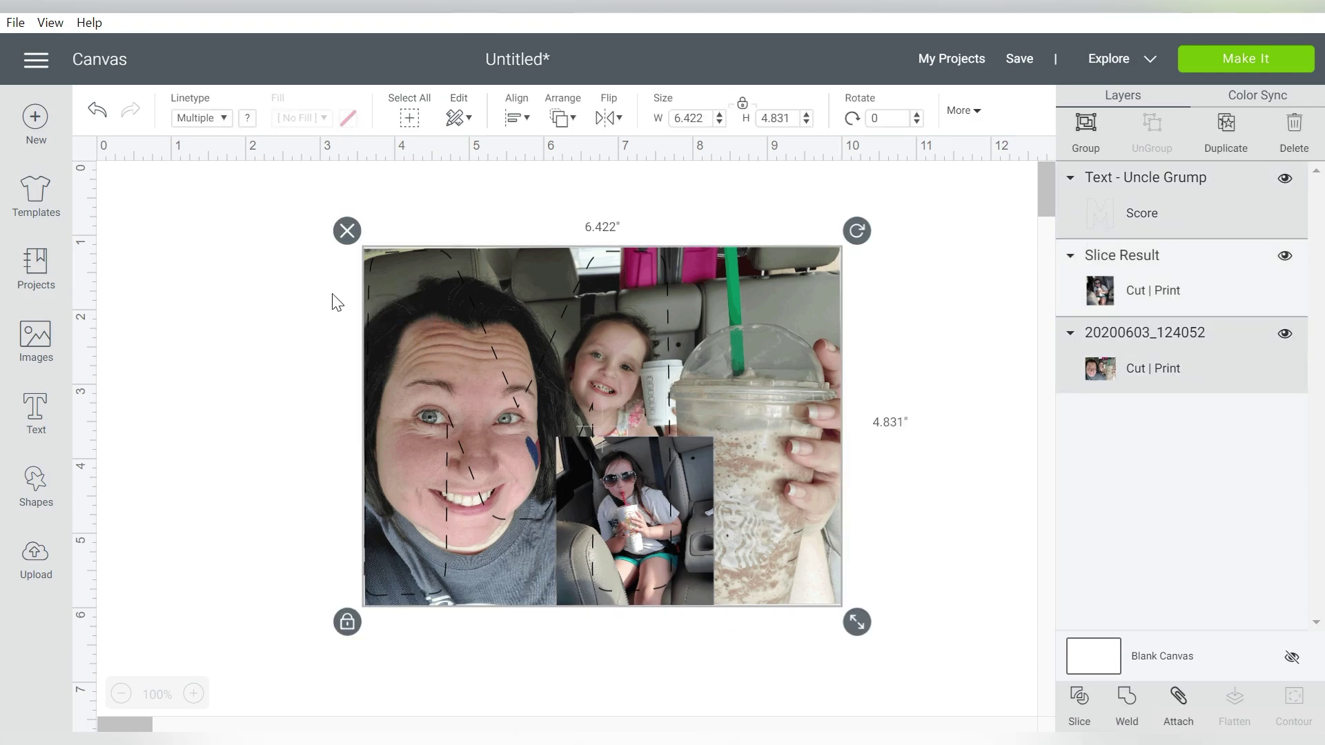
pyautogui.moveTo(284, 283); pyautogui.dragTo(395, 342)
pyautogui.click(676, 612)
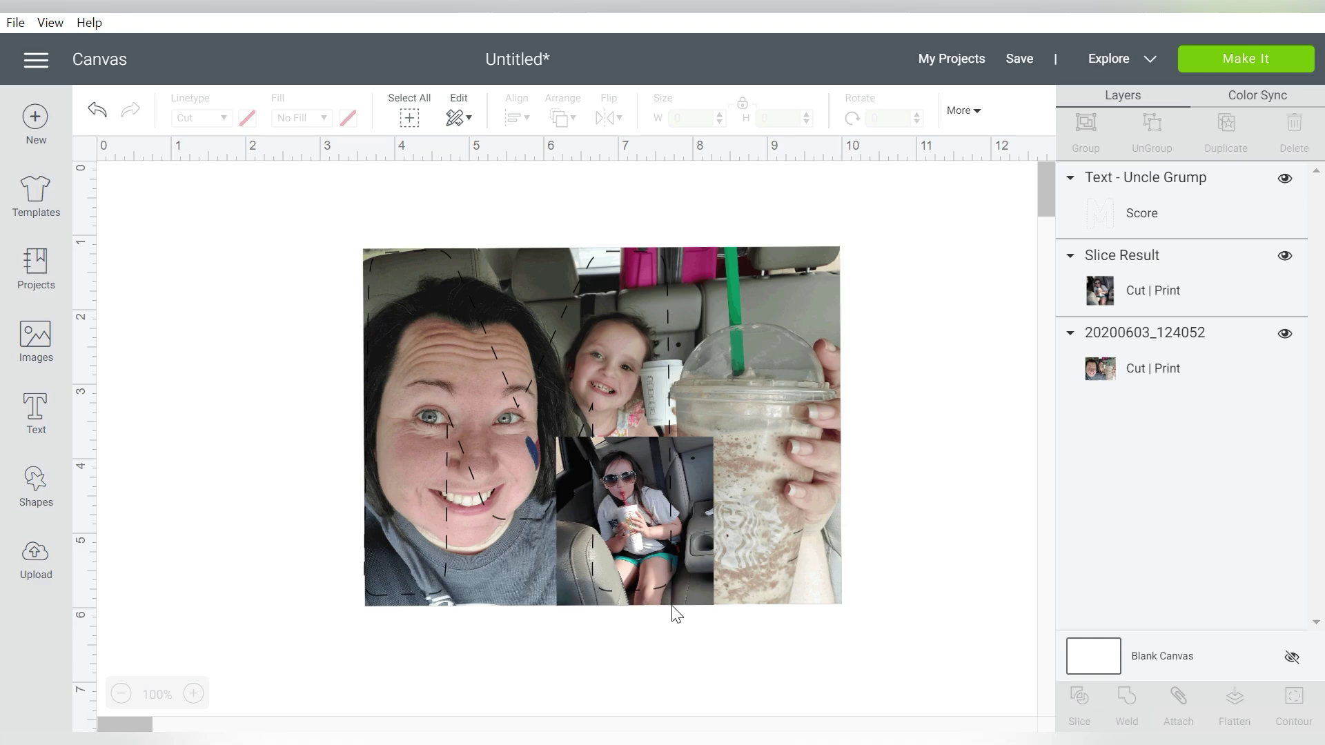
pyautogui.click(516, 279)
pyautogui.press('Delete')
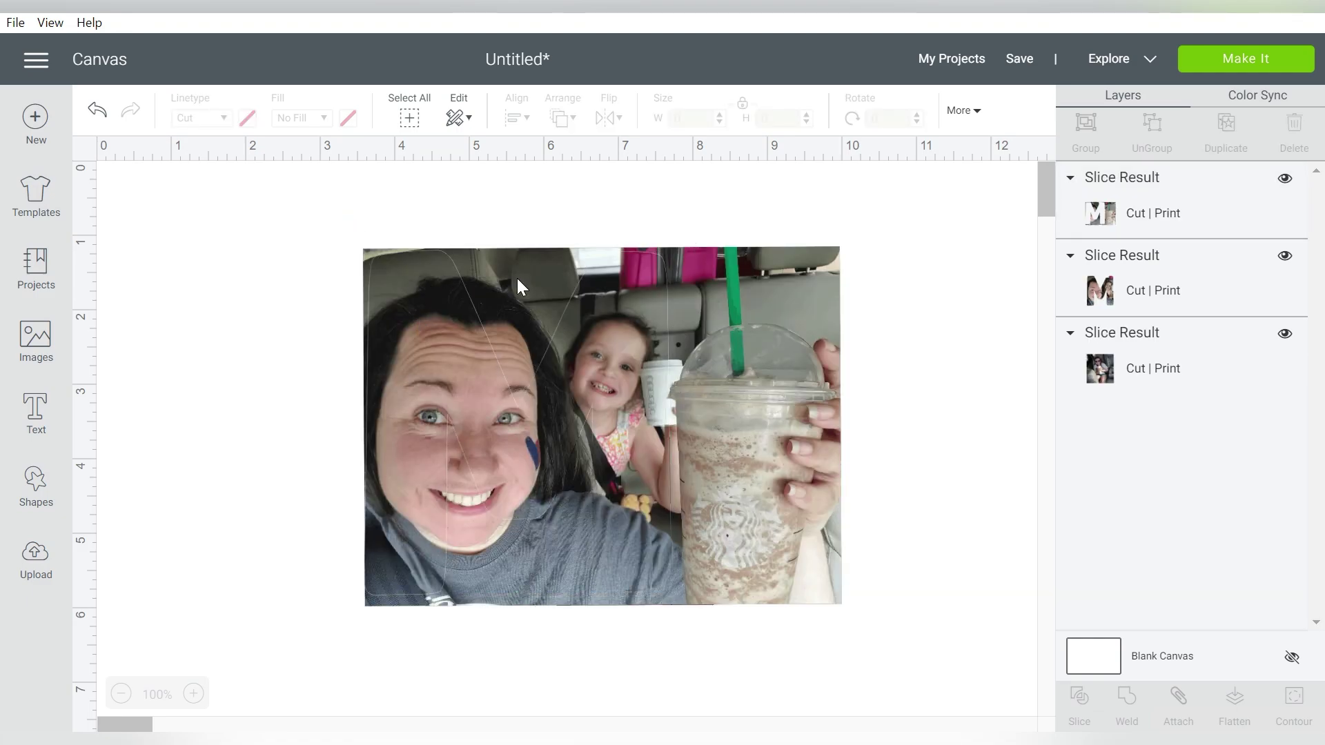
pyautogui.hotkey('ctrl', 'z')
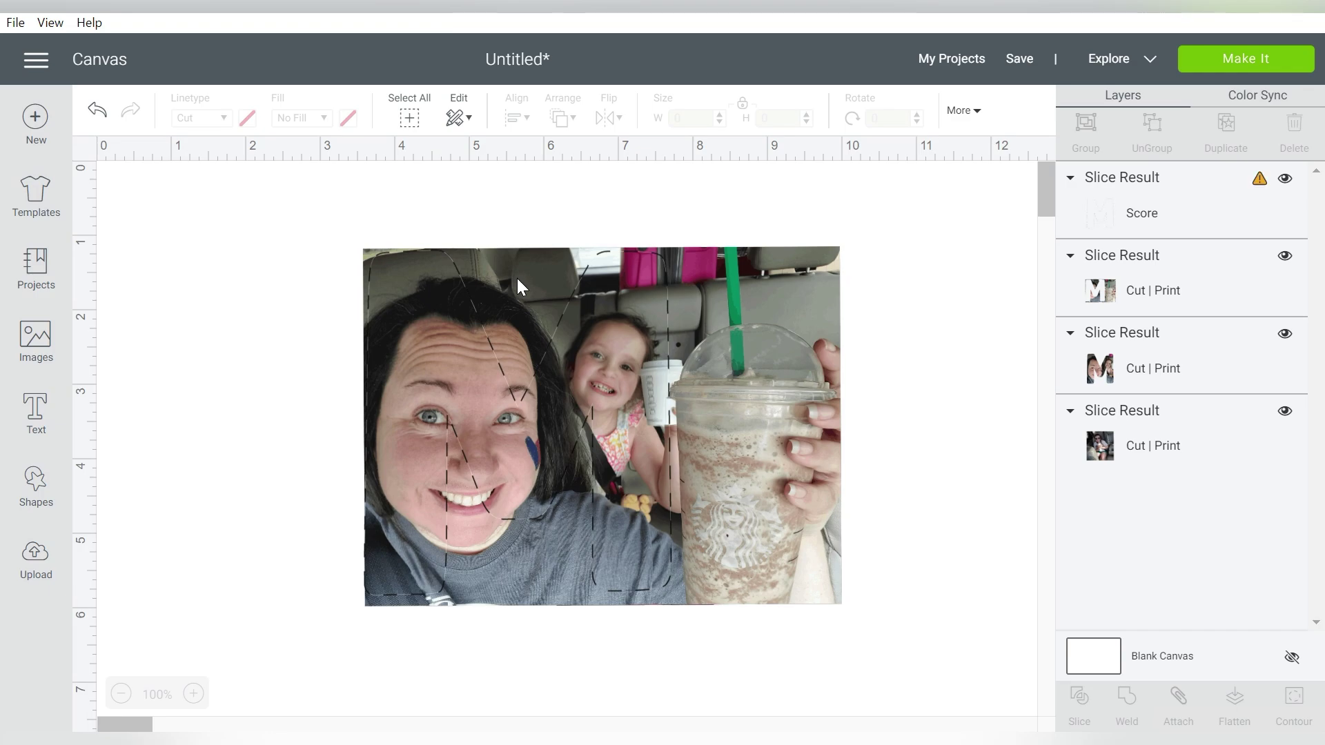
pyautogui.hotkey('ctrl', 'z')
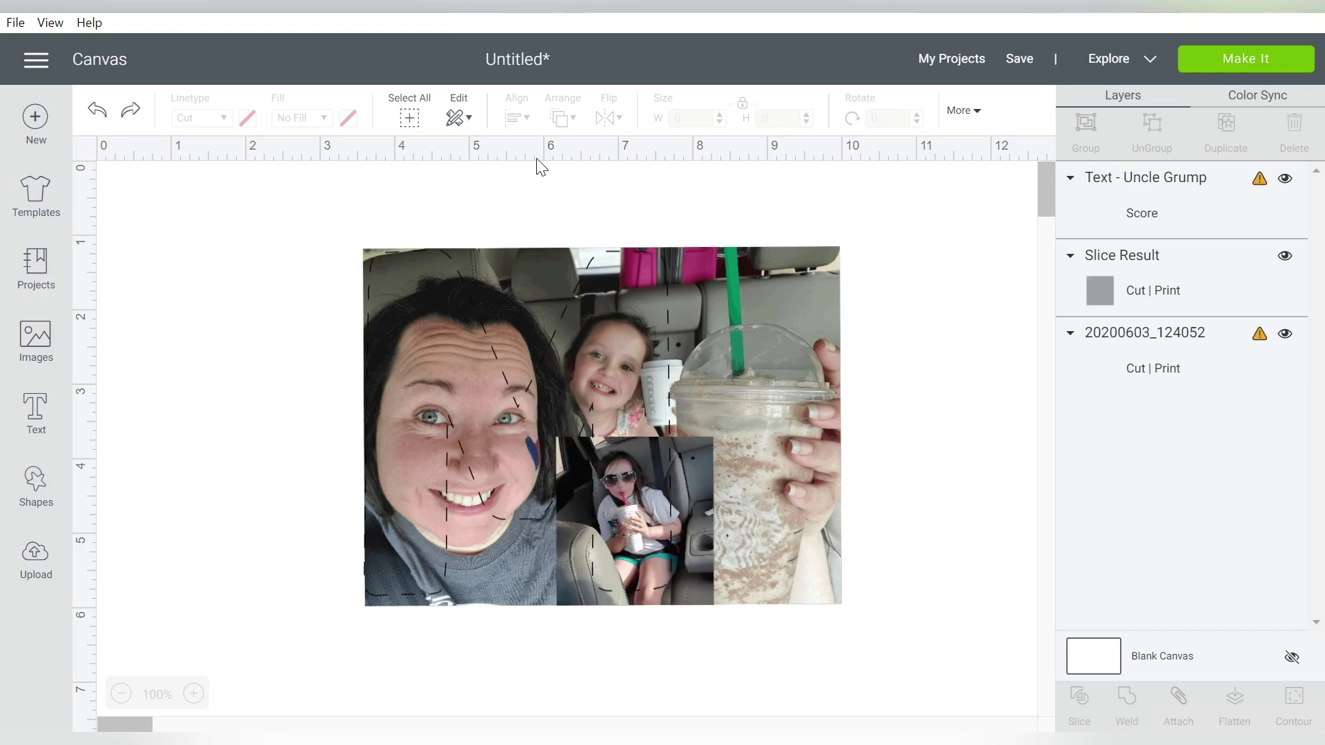
# - Redo the slice into the M shape and nudge the face-photo M piece aside
pyautogui.click(829, 259)
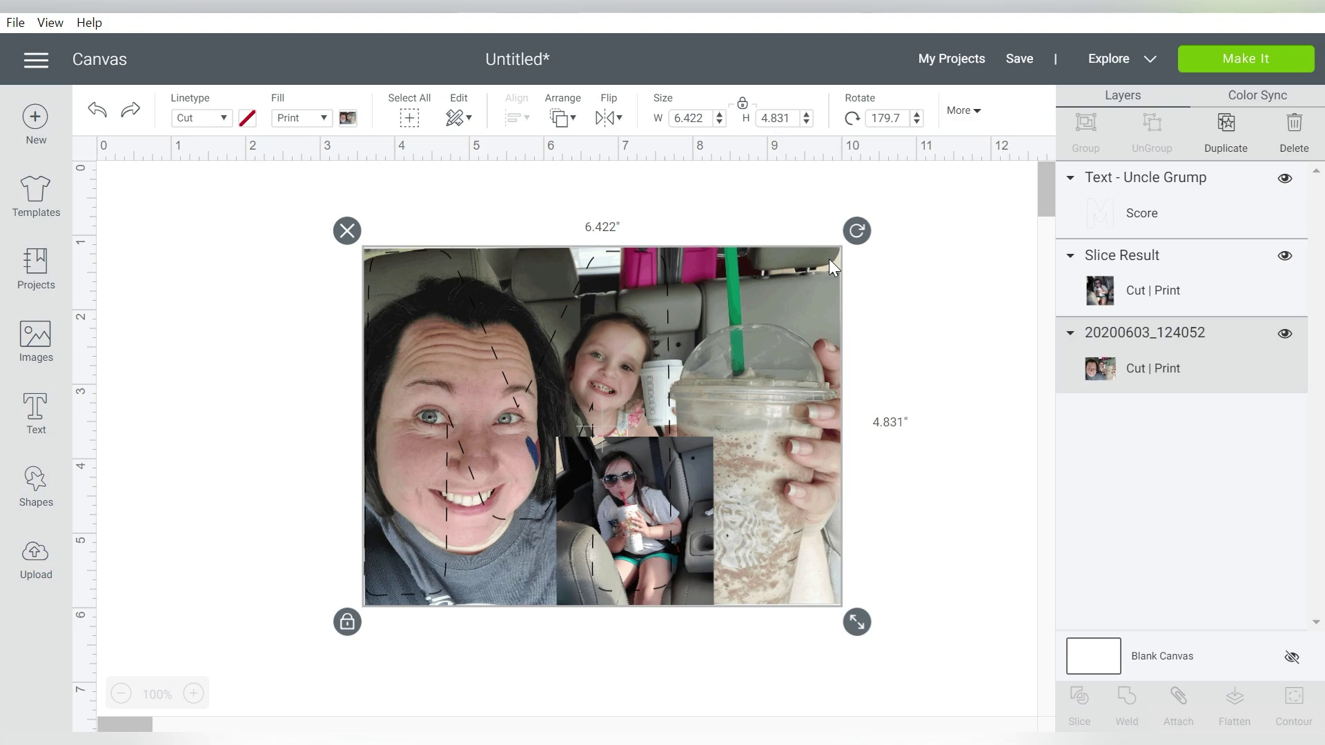
pyautogui.hotkey('ctrl', 'y')
pyautogui.click(1119, 290)
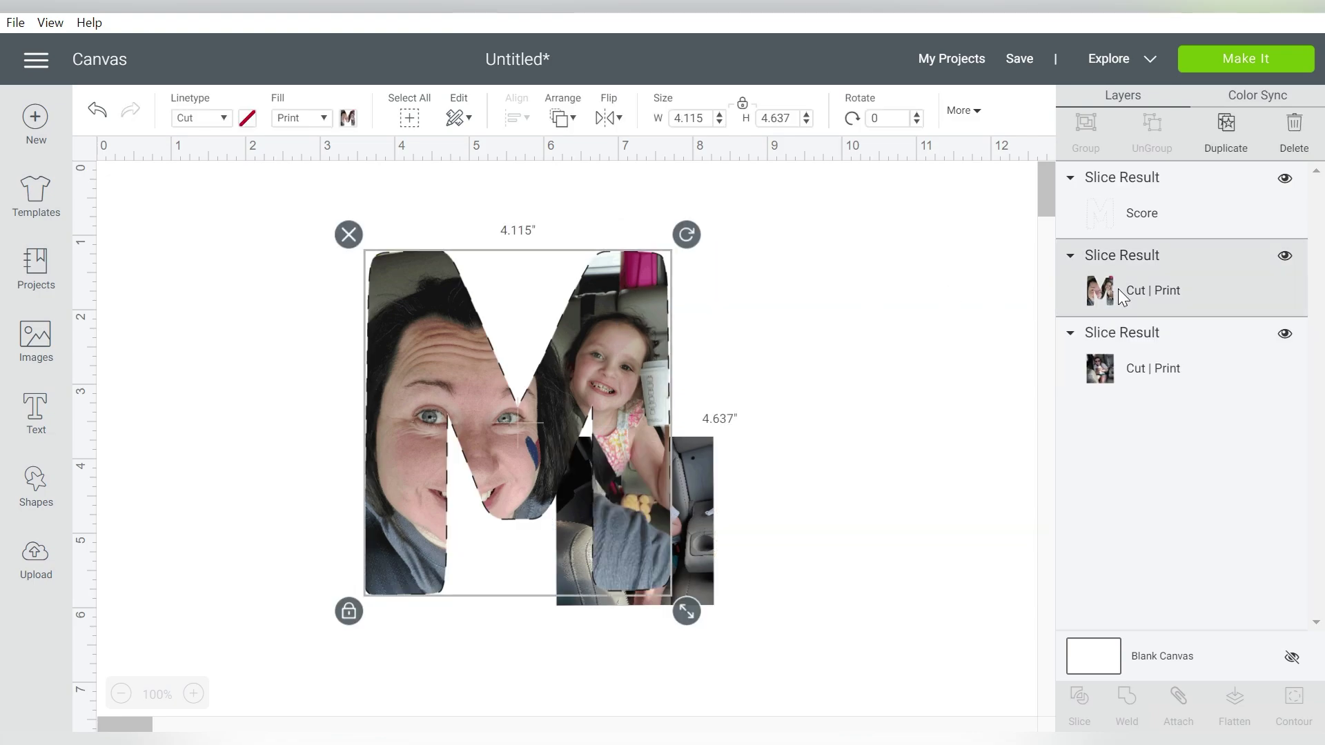
pyautogui.hotkey('shift', 'Right')
pyautogui.hotkey('shift', 'Right')
pyautogui.hotkey('shift', 'Right')
pyautogui.hotkey('shift', 'Right')
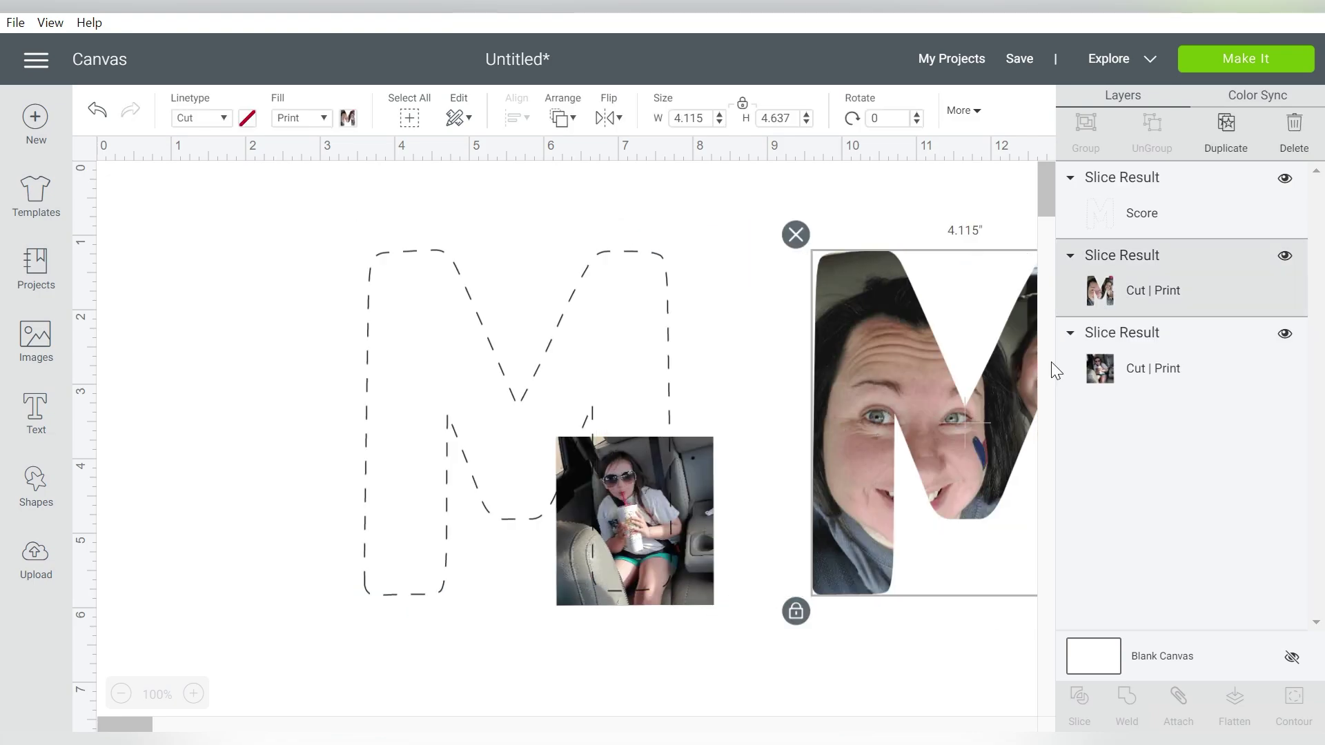
pyautogui.moveTo(718, 305); pyautogui.dragTo(575, 561)
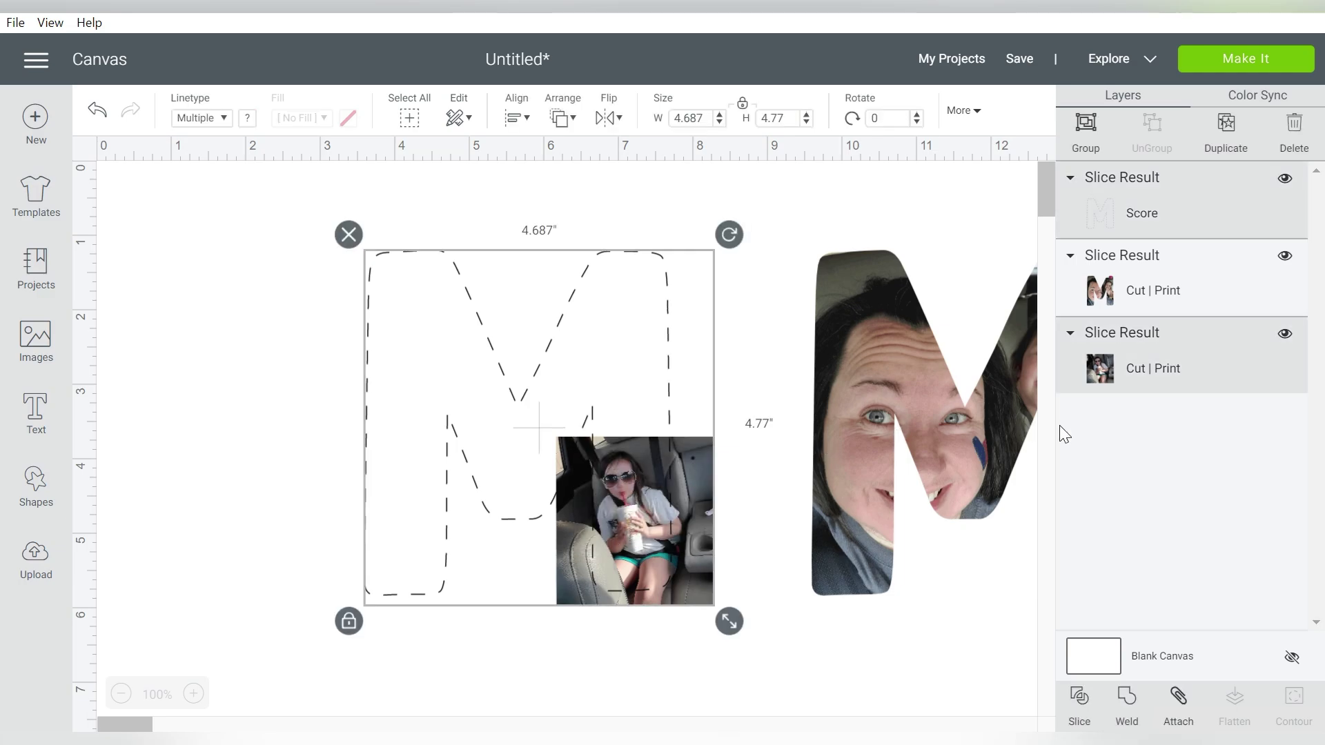
pyautogui.click(739, 659)
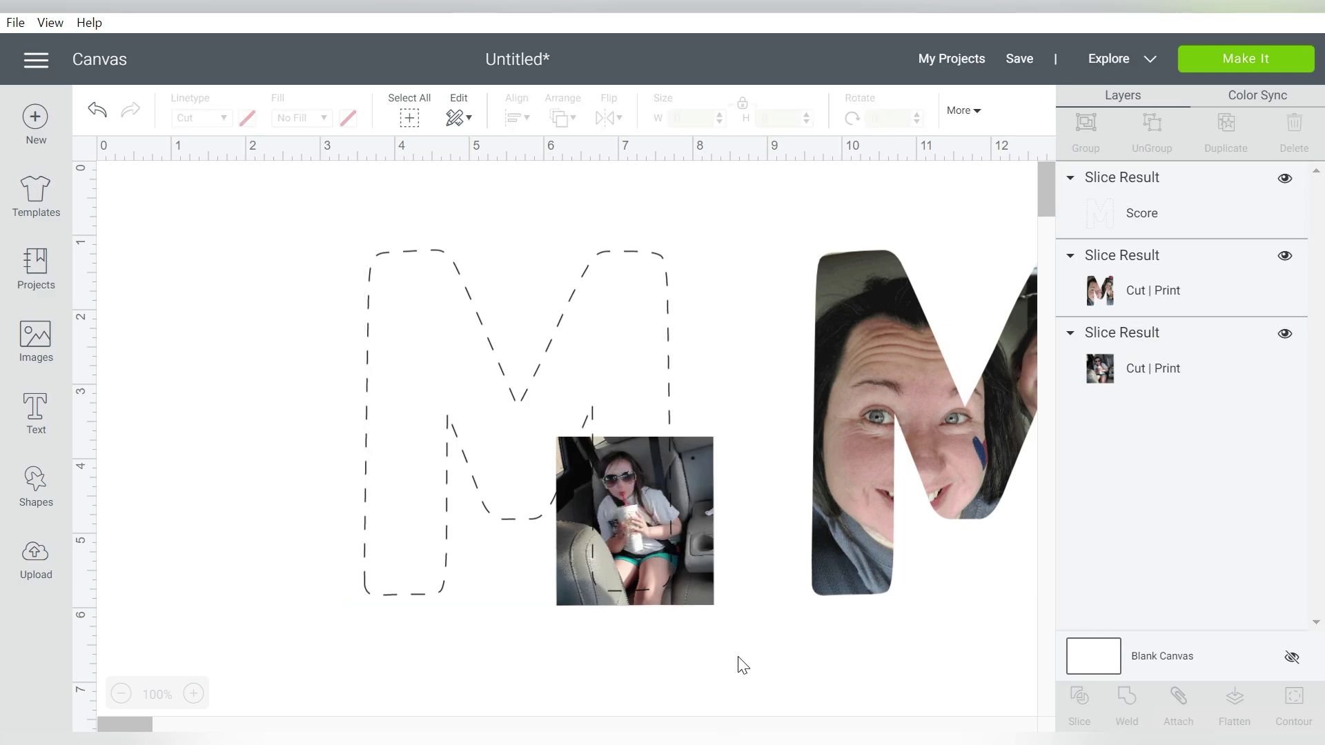
# - Delete the U-shaped leftover and realign the face-photo M with the dashed outline
pyautogui.click(1135, 358)
pyautogui.press('Delete')
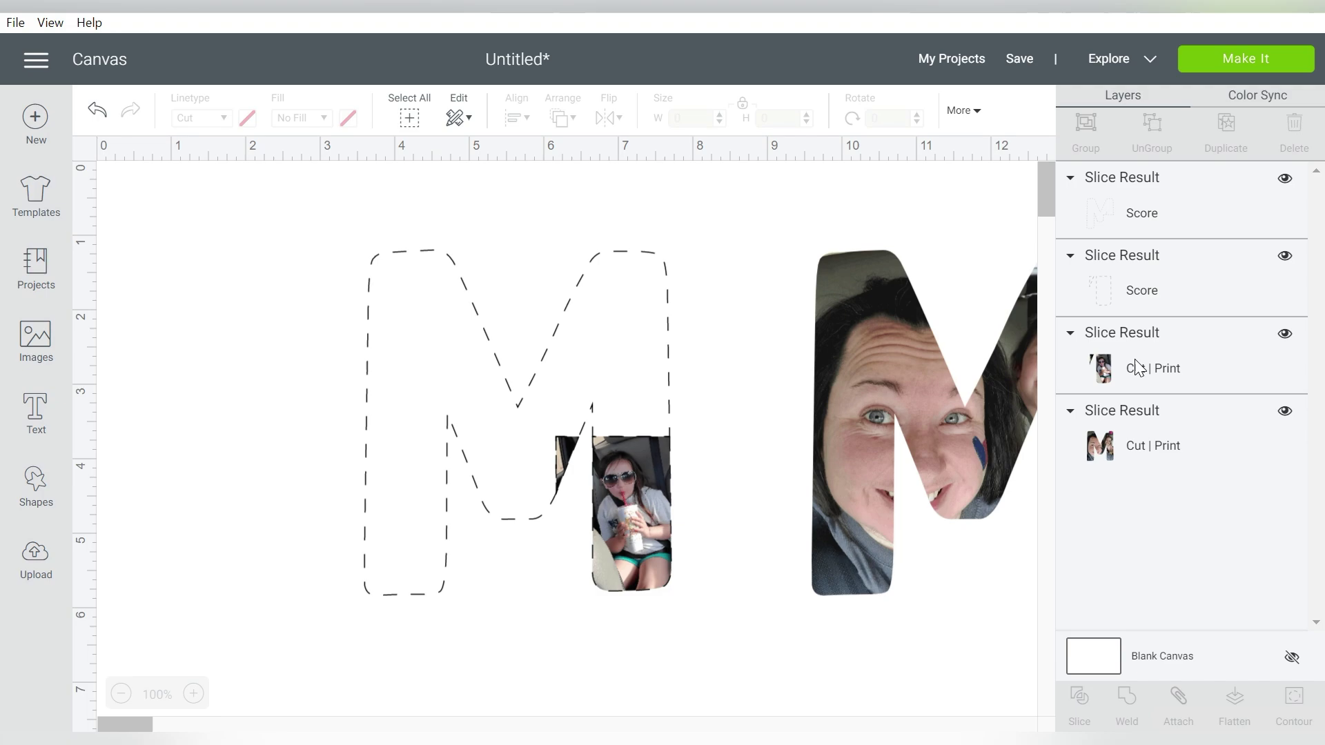
pyautogui.click(852, 323)
pyautogui.hotkey('shift', 'Left')
pyautogui.hotkey('shift', 'Left')
pyautogui.hotkey('shift', 'Left')
pyautogui.hotkey('shift', 'Left')
pyautogui.hotkey('shift', 'Left')
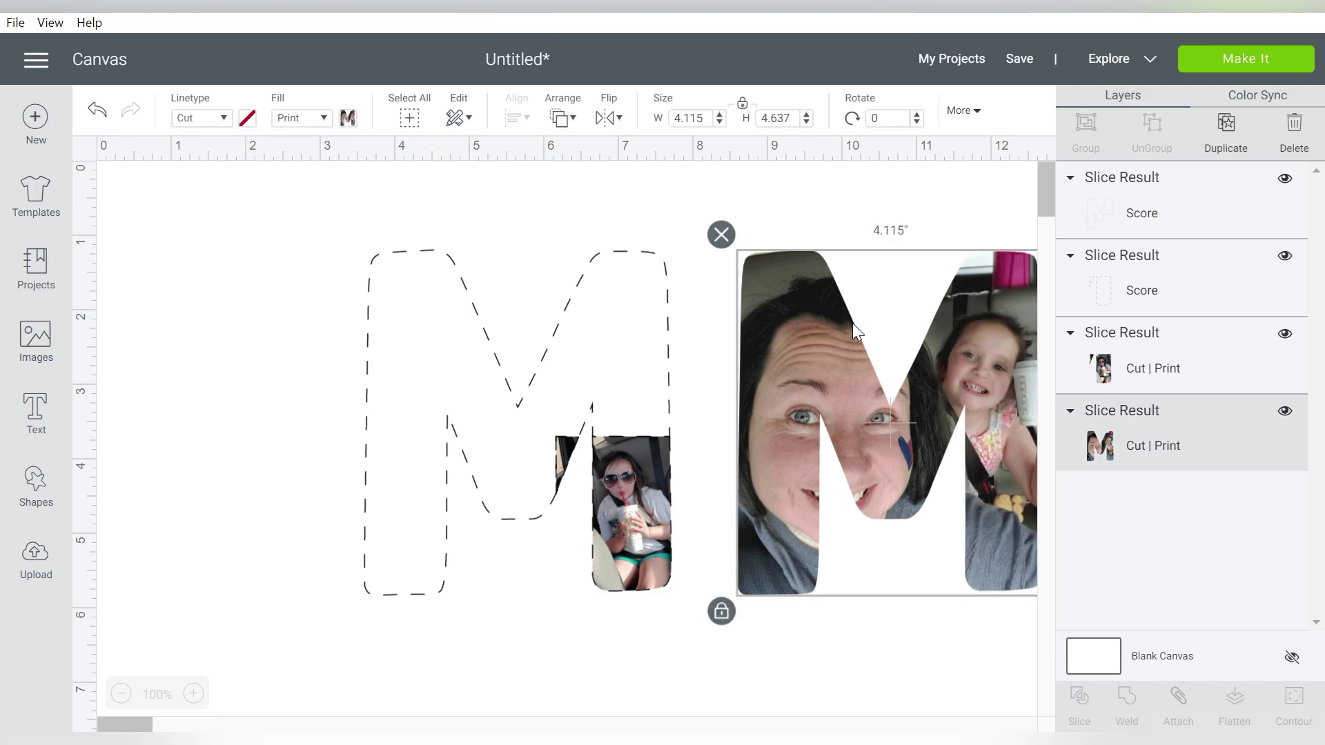
pyautogui.hotkey('shift', 'Left')
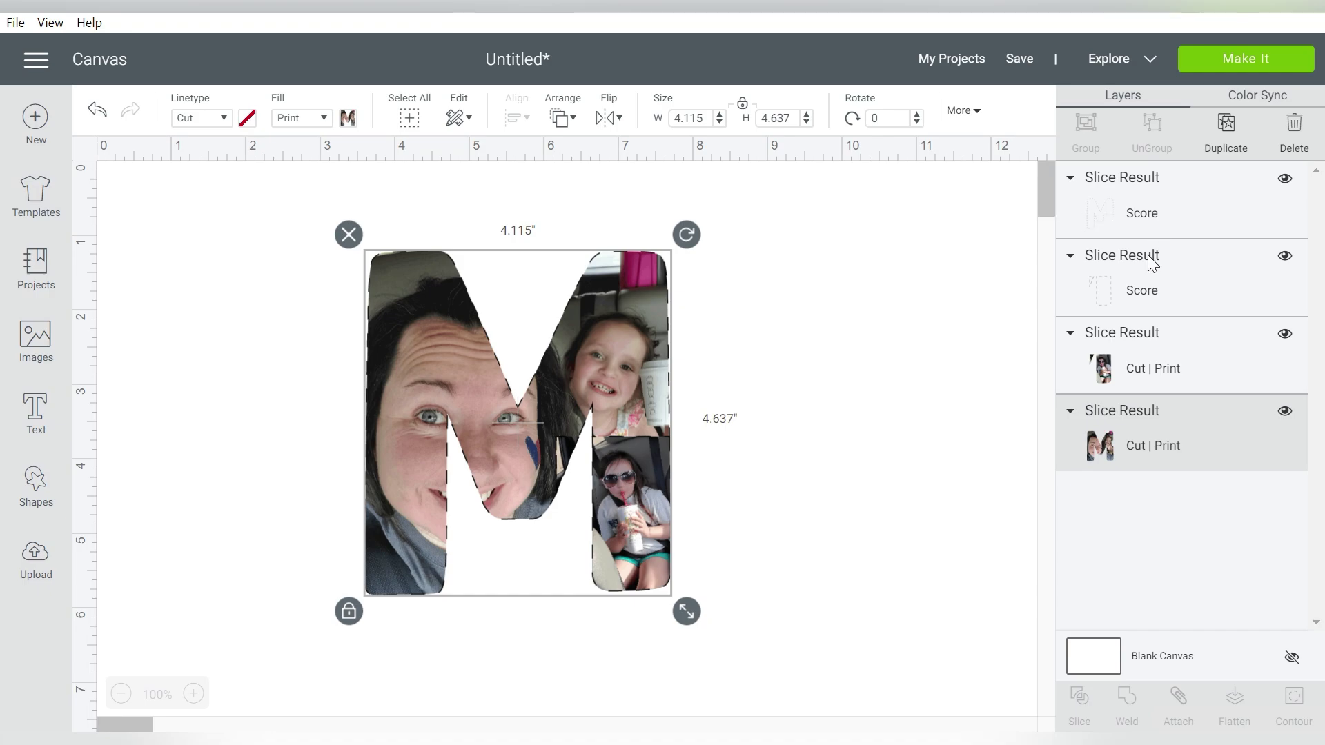
# - Delete both score outline layers and flatten the two photo pieces into a 4.115 × 4.637-inch layer
pyautogui.click(1109, 209)
pyautogui.press('Delete')
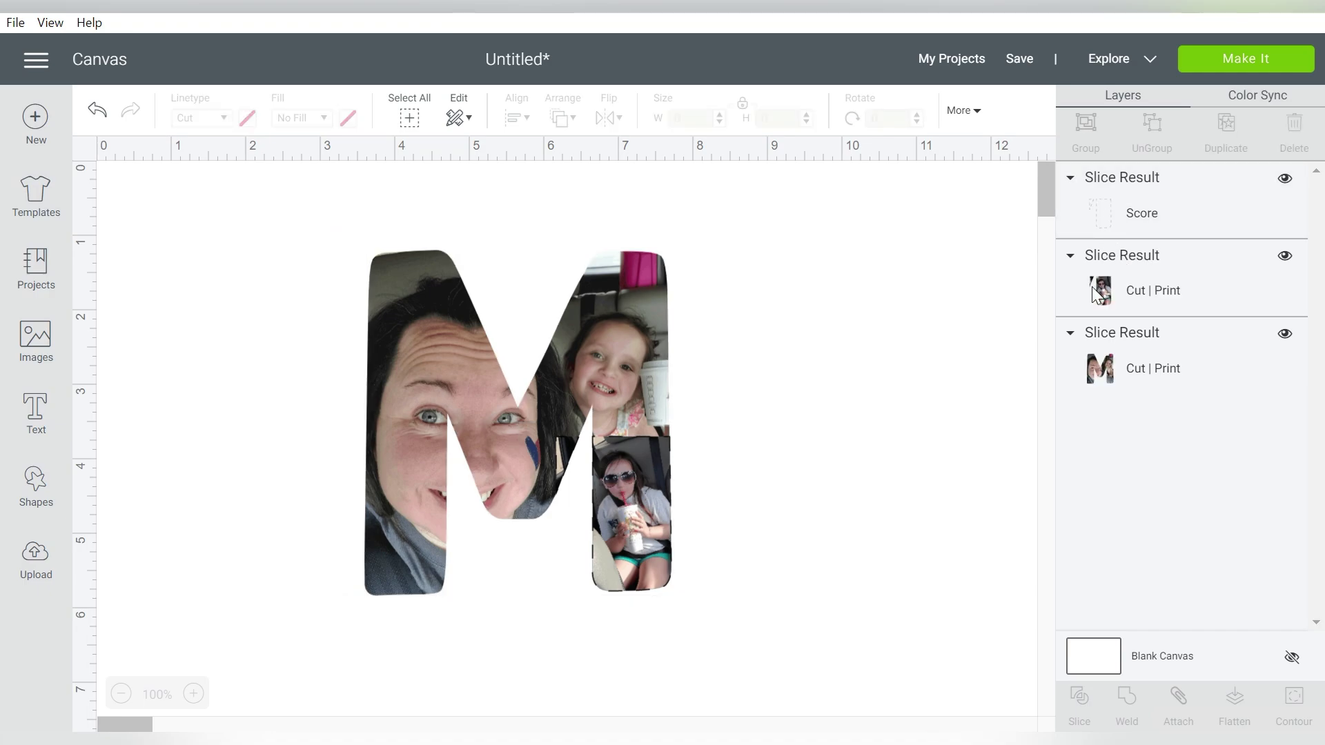
pyautogui.click(1111, 214)
pyautogui.press('Delete')
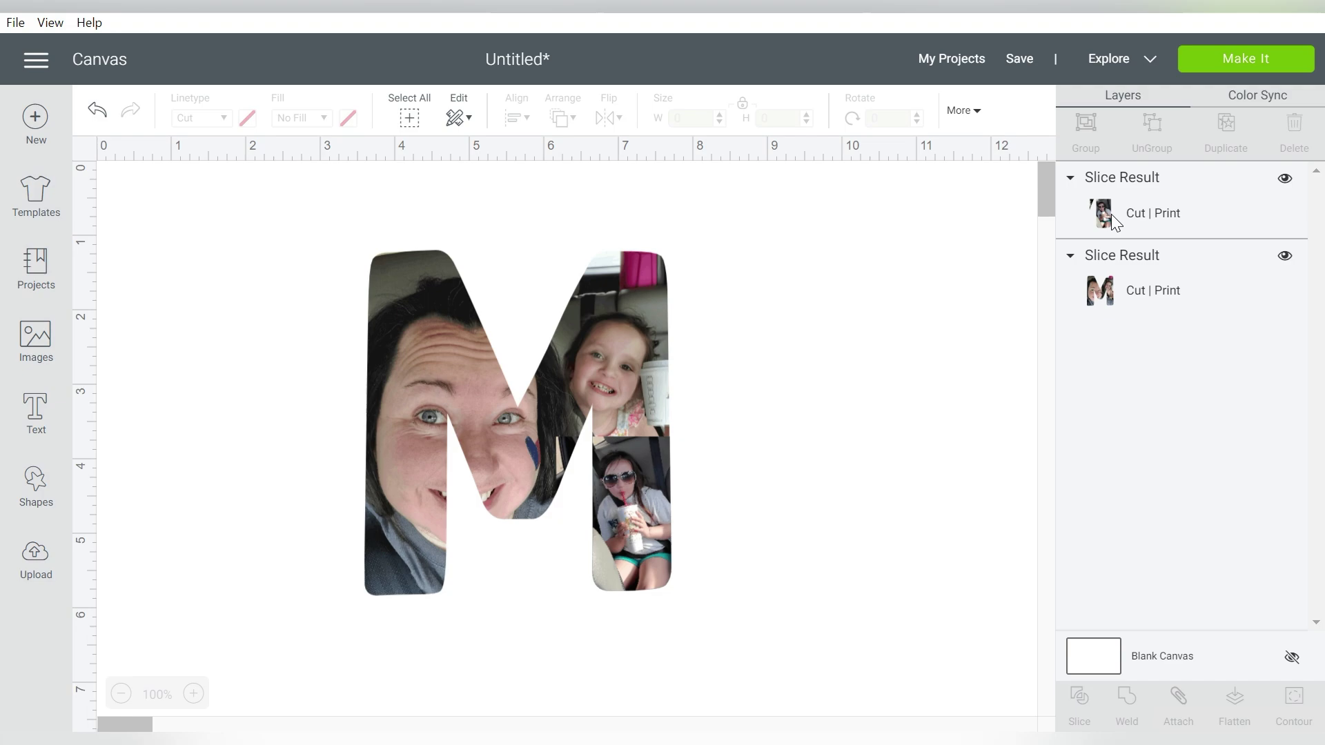
pyautogui.moveTo(806, 245); pyautogui.dragTo(364, 595)
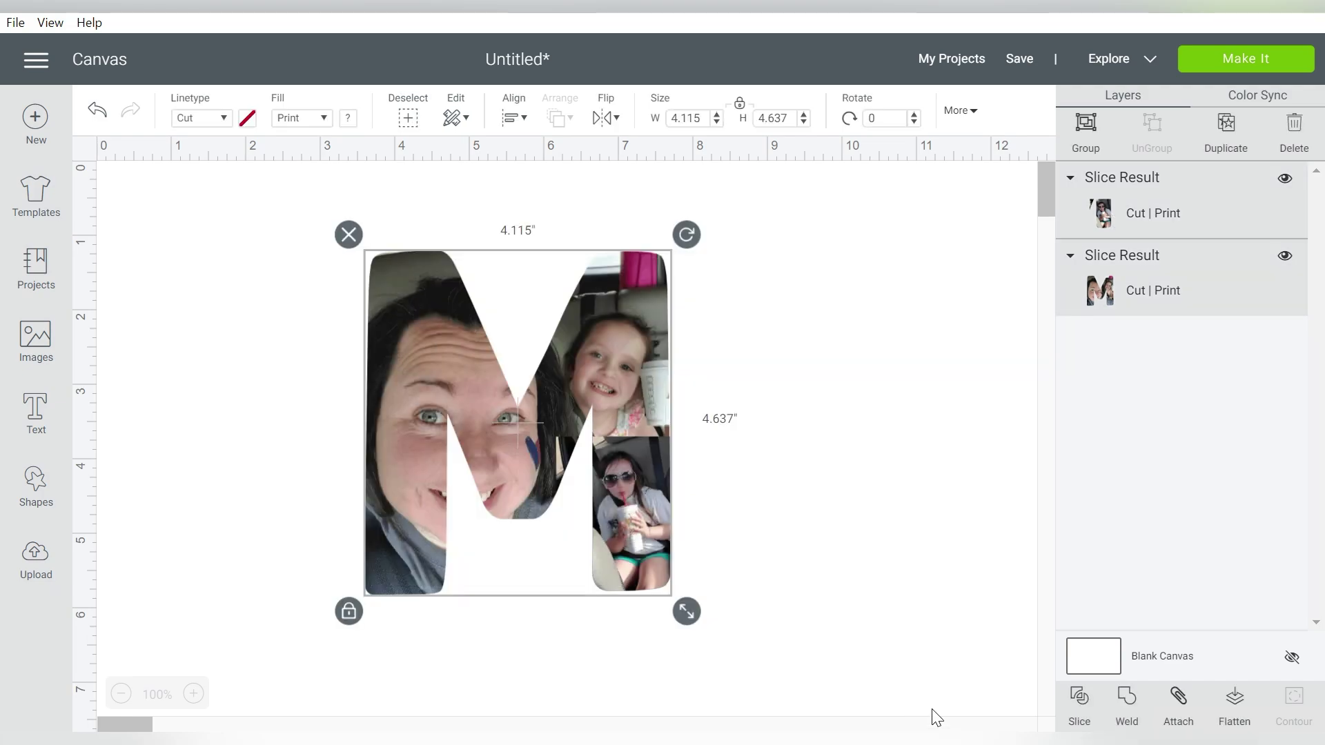
pyautogui.click(1233, 701)
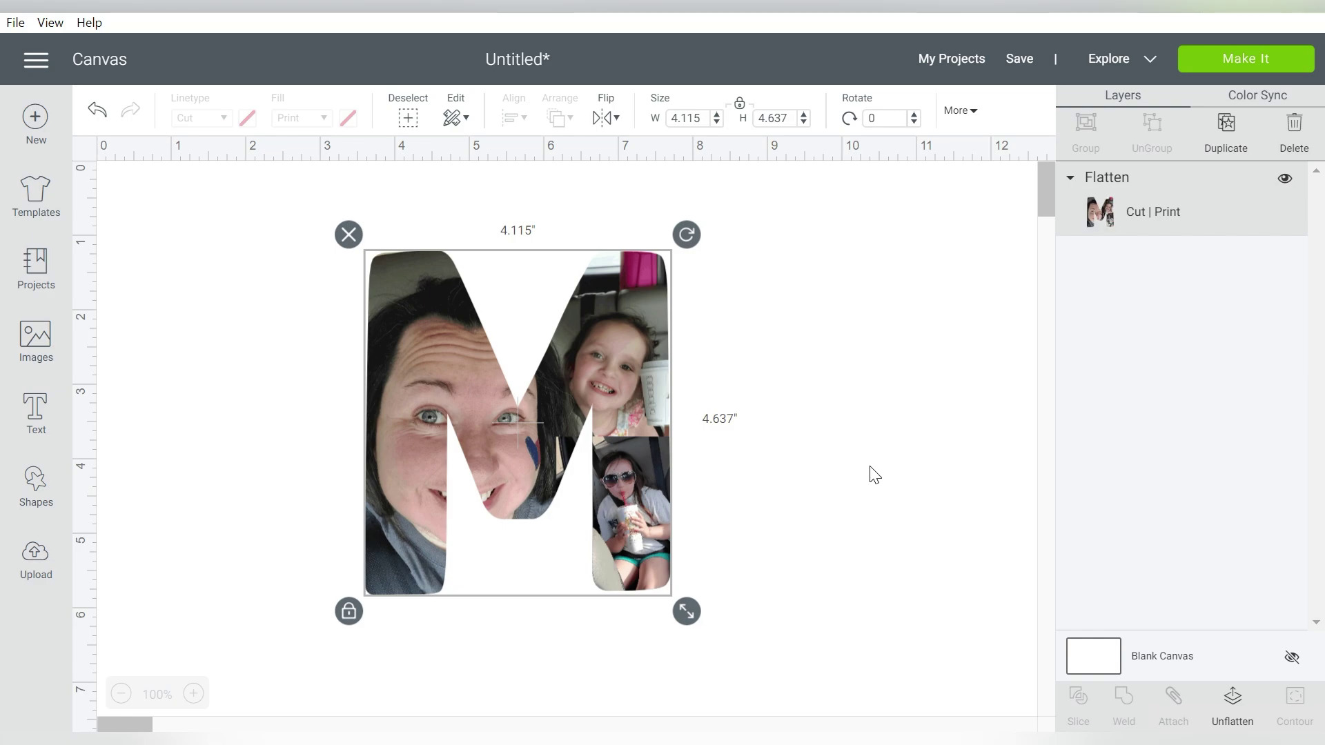
# - Undo back to the unsliced photo collage and slice it again with the M outline
pyautogui.hotkey('ctrl', 'z')
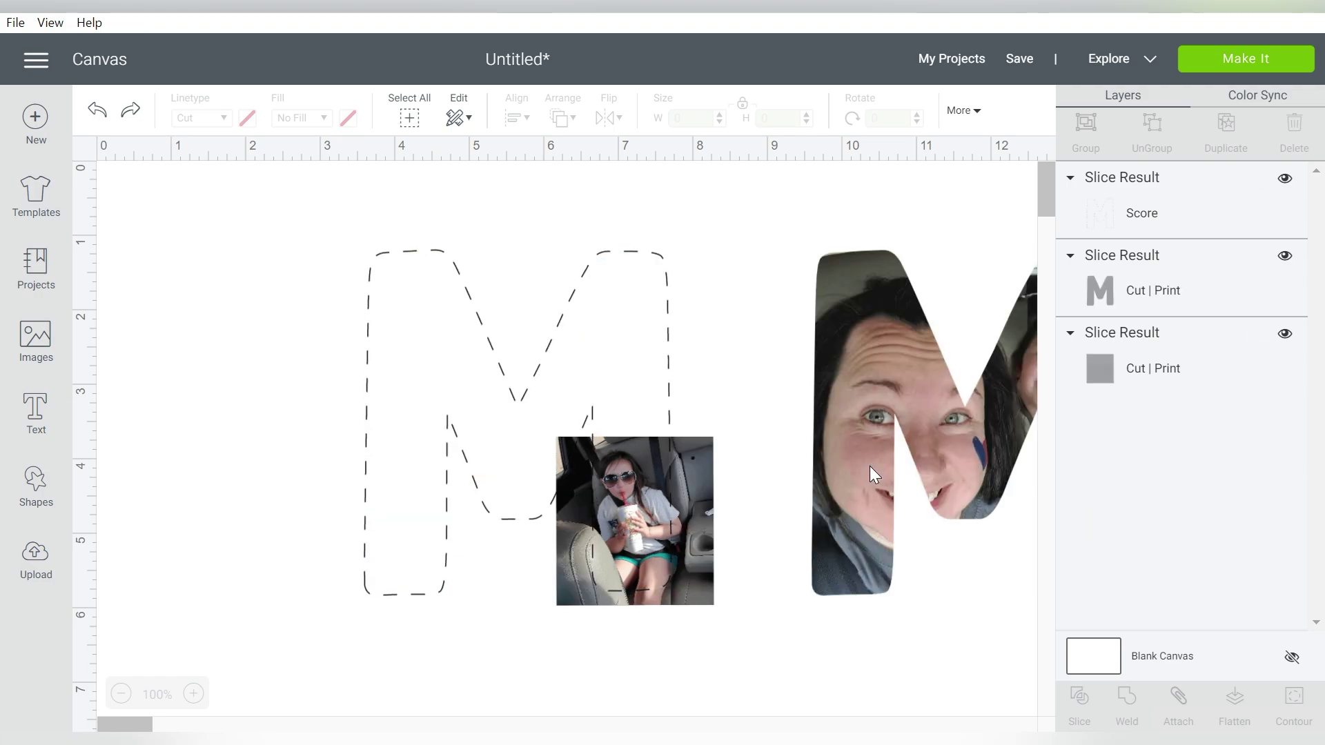
pyautogui.hotkey('ctrl', 'z')
pyautogui.hotkey('ctrl', 'z')
pyautogui.hotkey('ctrl', 'z')
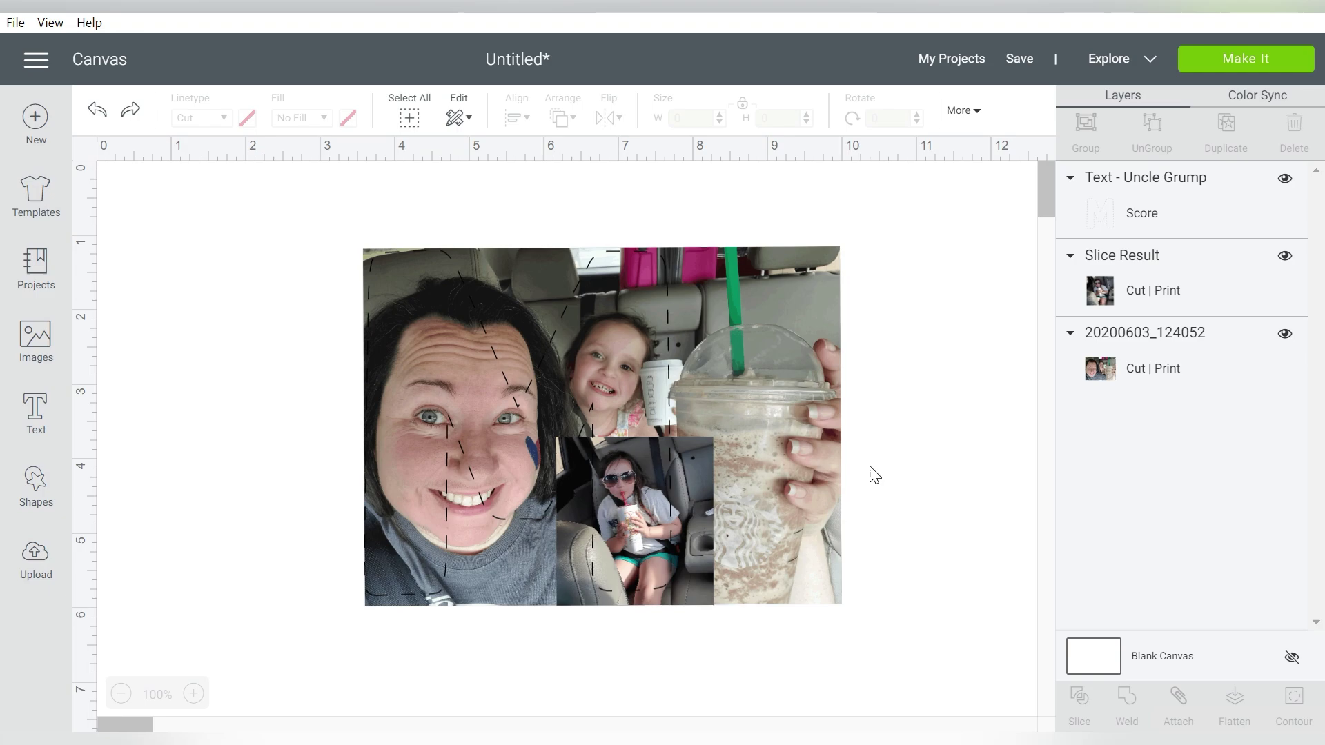
pyautogui.moveTo(393, 197); pyautogui.dragTo(425, 280)
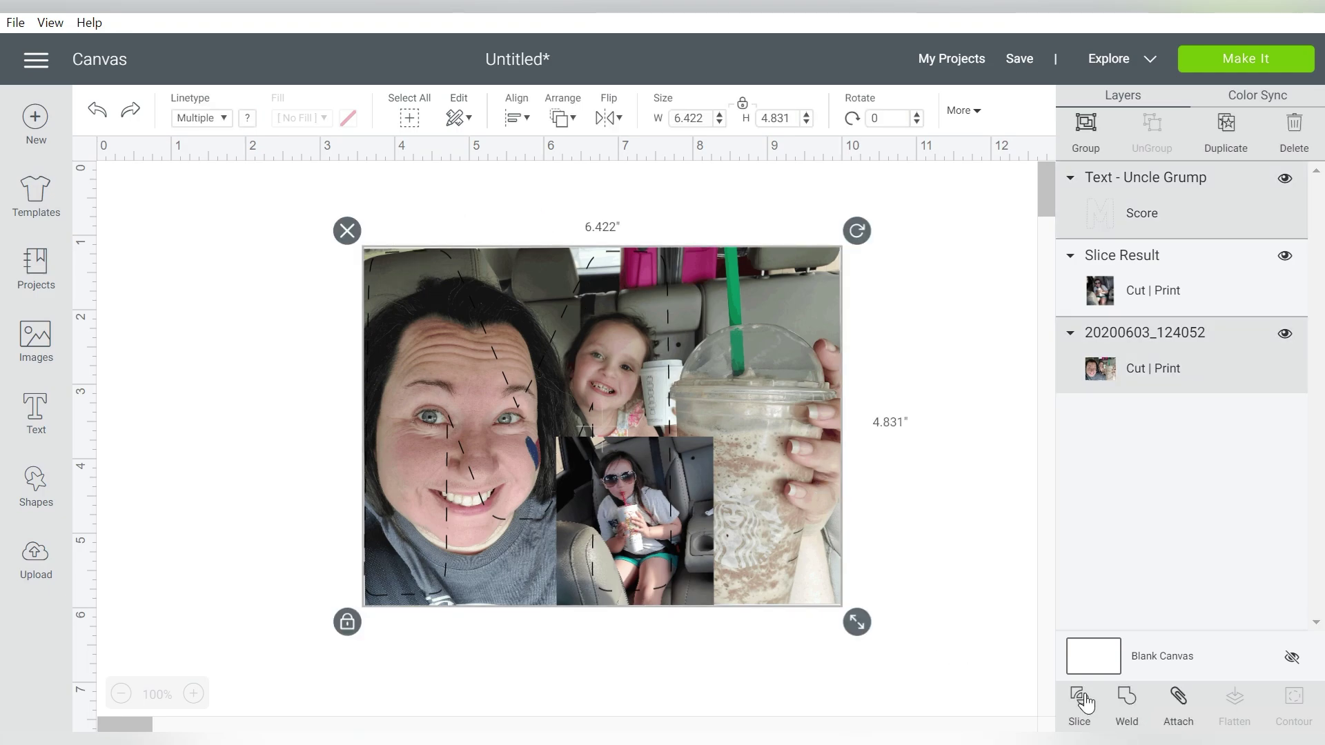
pyautogui.click(902, 655)
pyautogui.hotkey('ctrl', 'y')
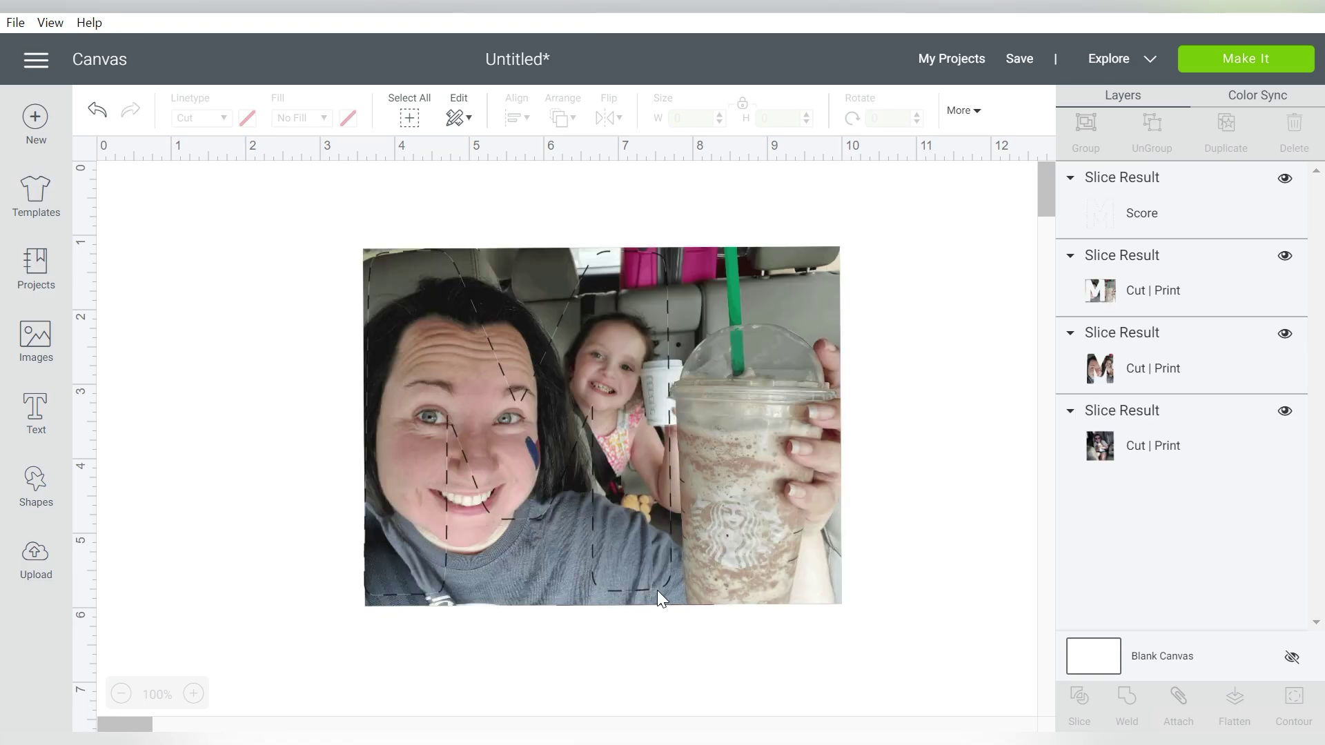
# - Send the large photo slice piece to the back, then select the inset piece with the M outline
pyautogui.click(764, 289)
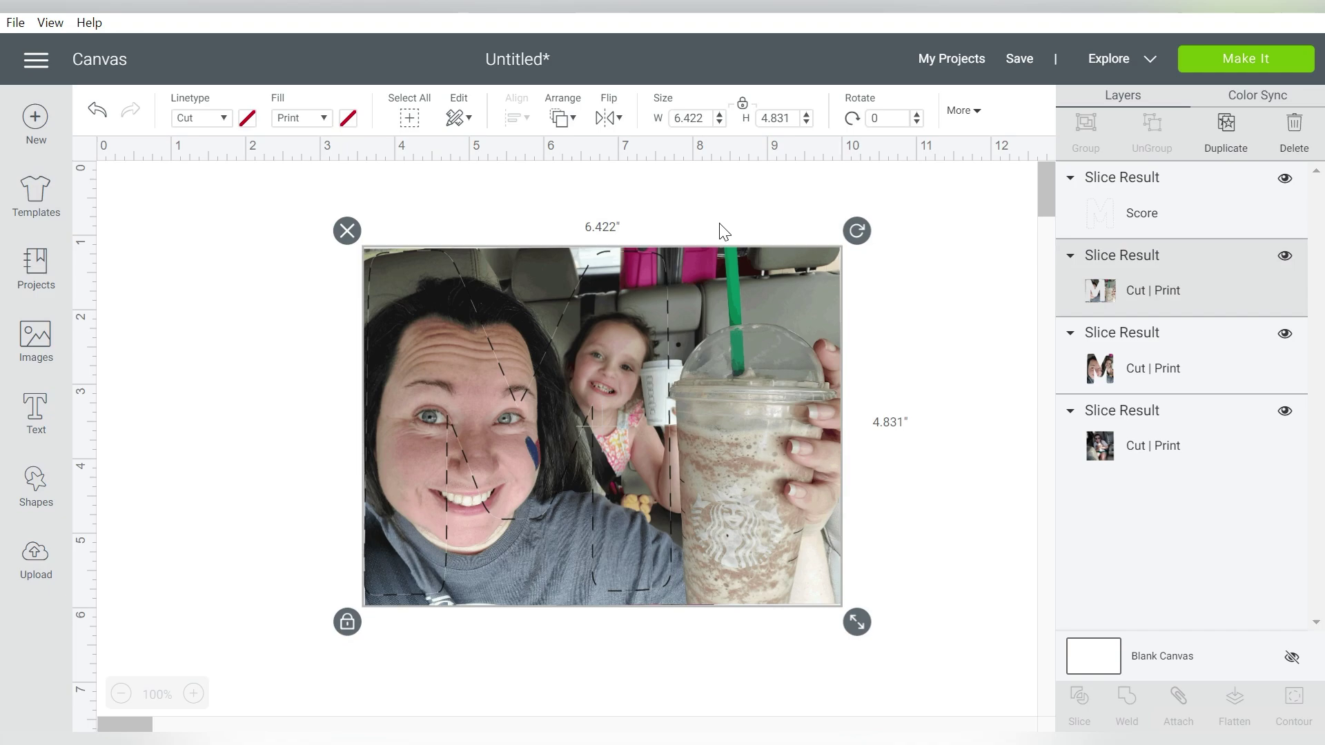
pyautogui.click(562, 118)
pyautogui.click(577, 149)
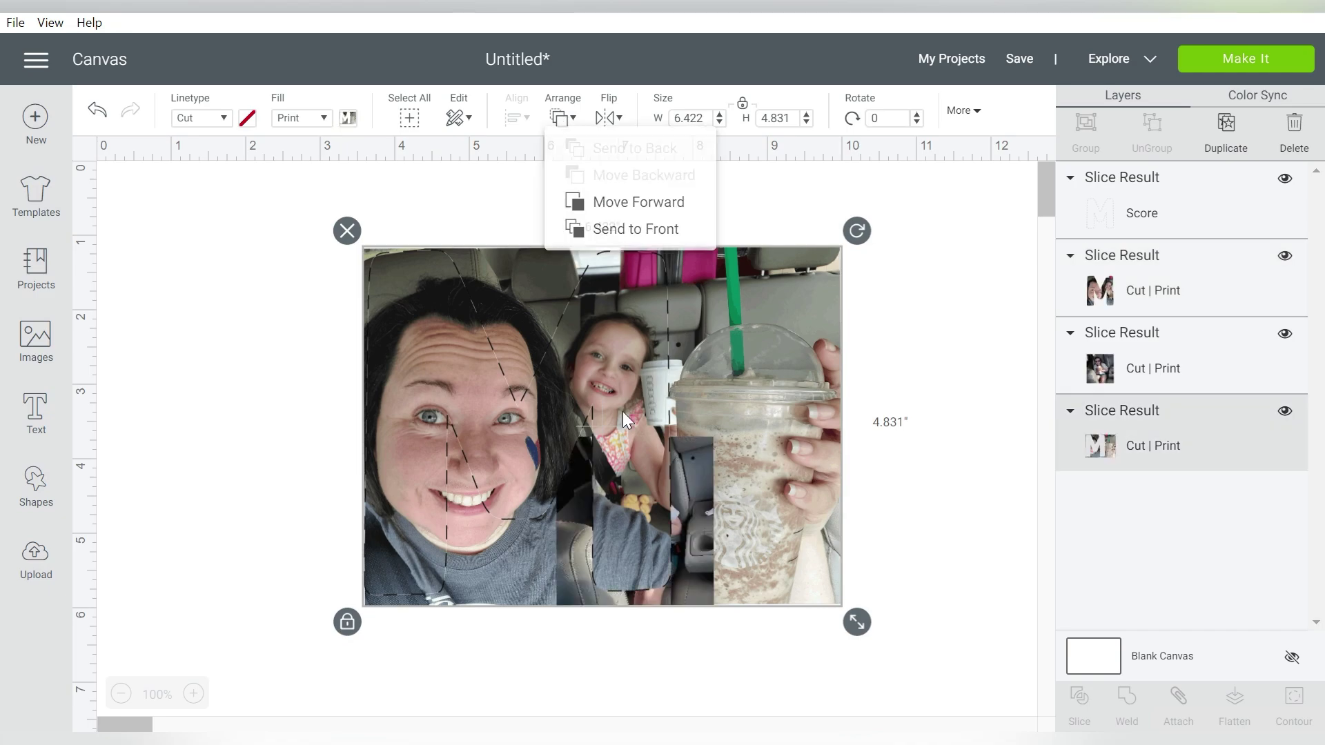
pyautogui.click(948, 447)
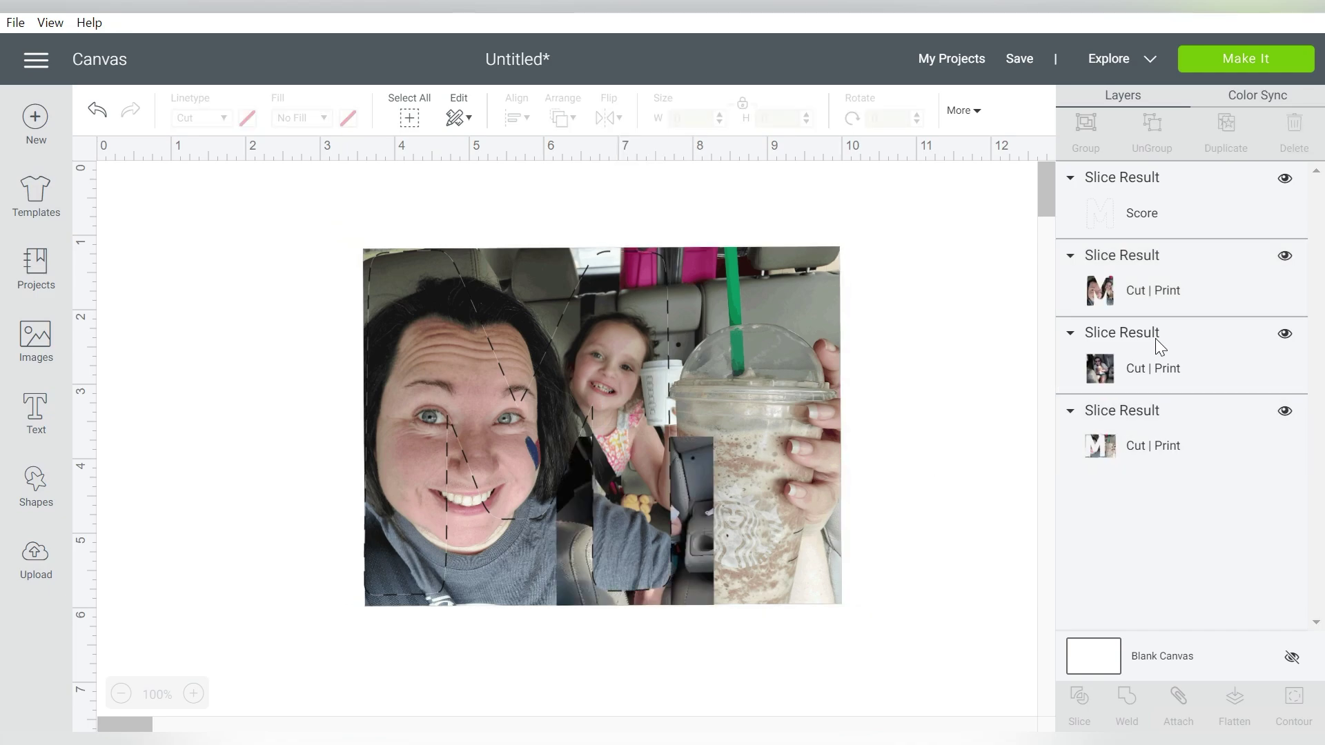
pyautogui.click(1108, 365)
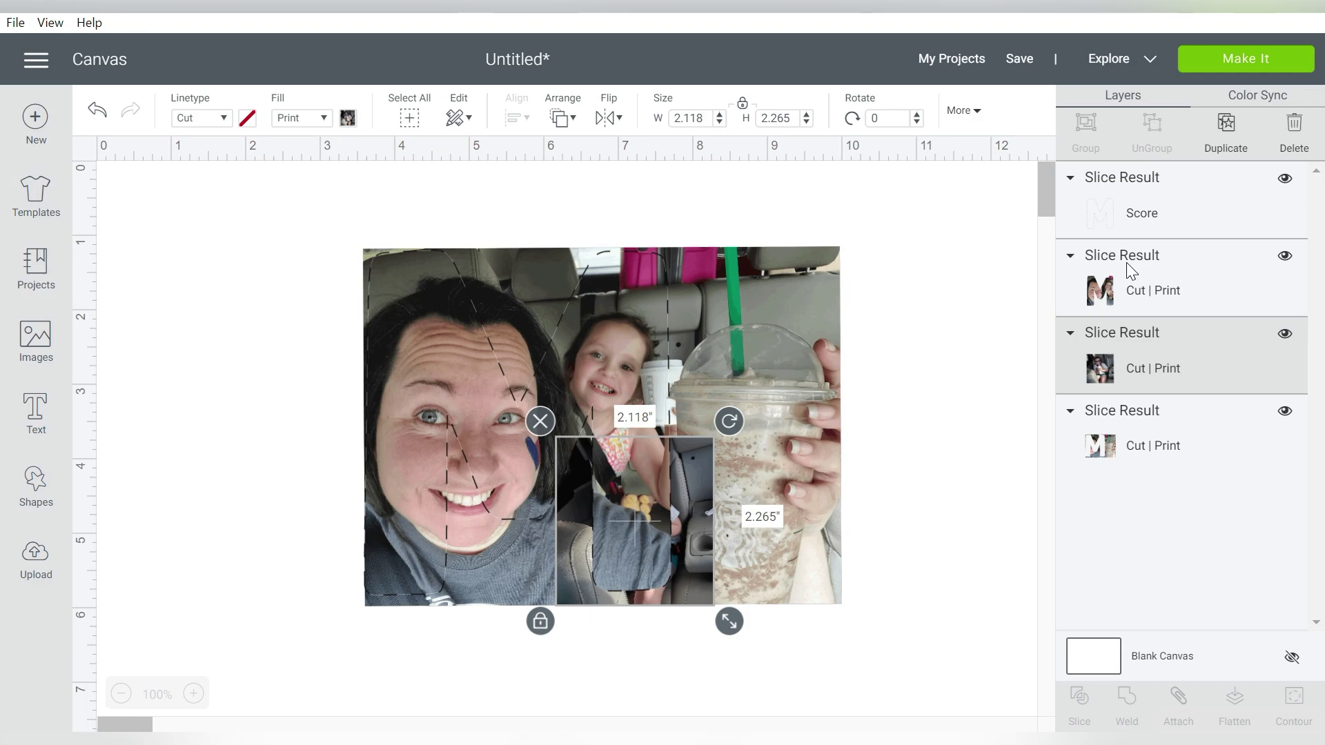
pyautogui.keyDown('shift'); pyautogui.click(1140, 216); pyautogui.keyUp('shift')
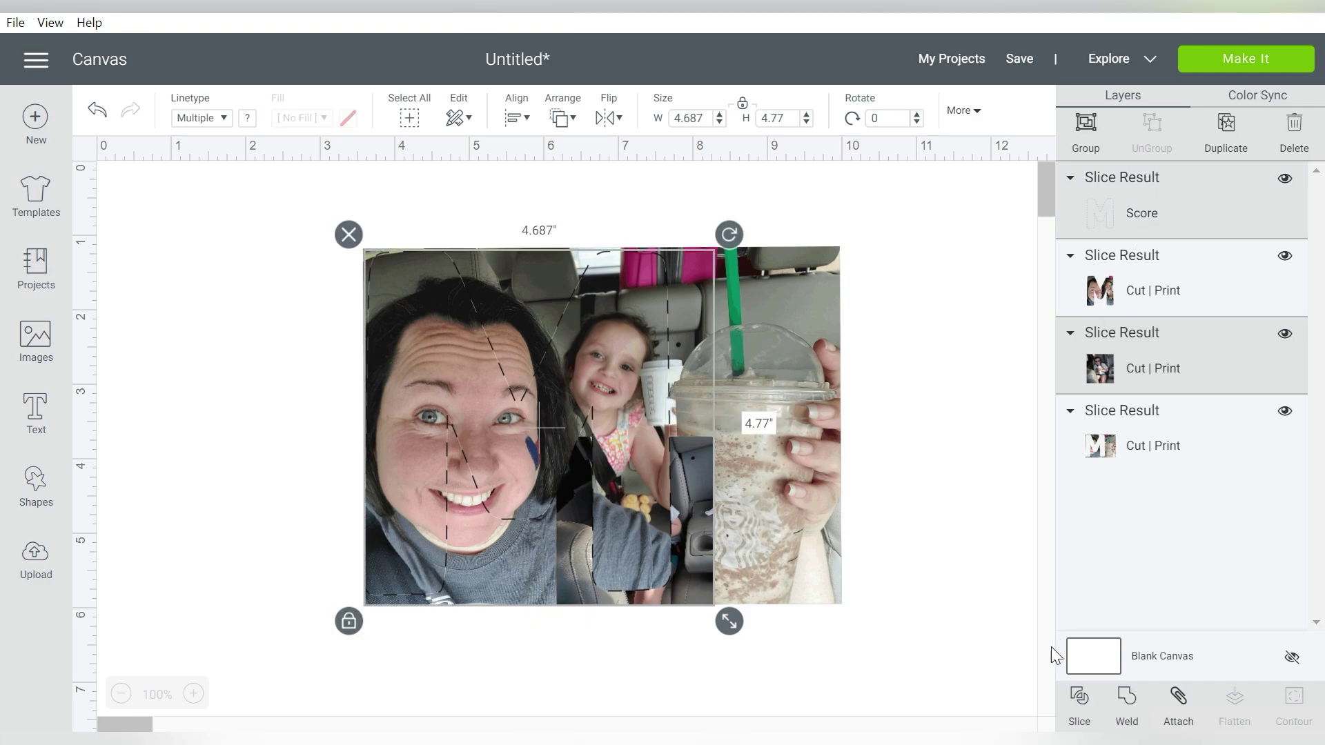
pyautogui.click(973, 552)
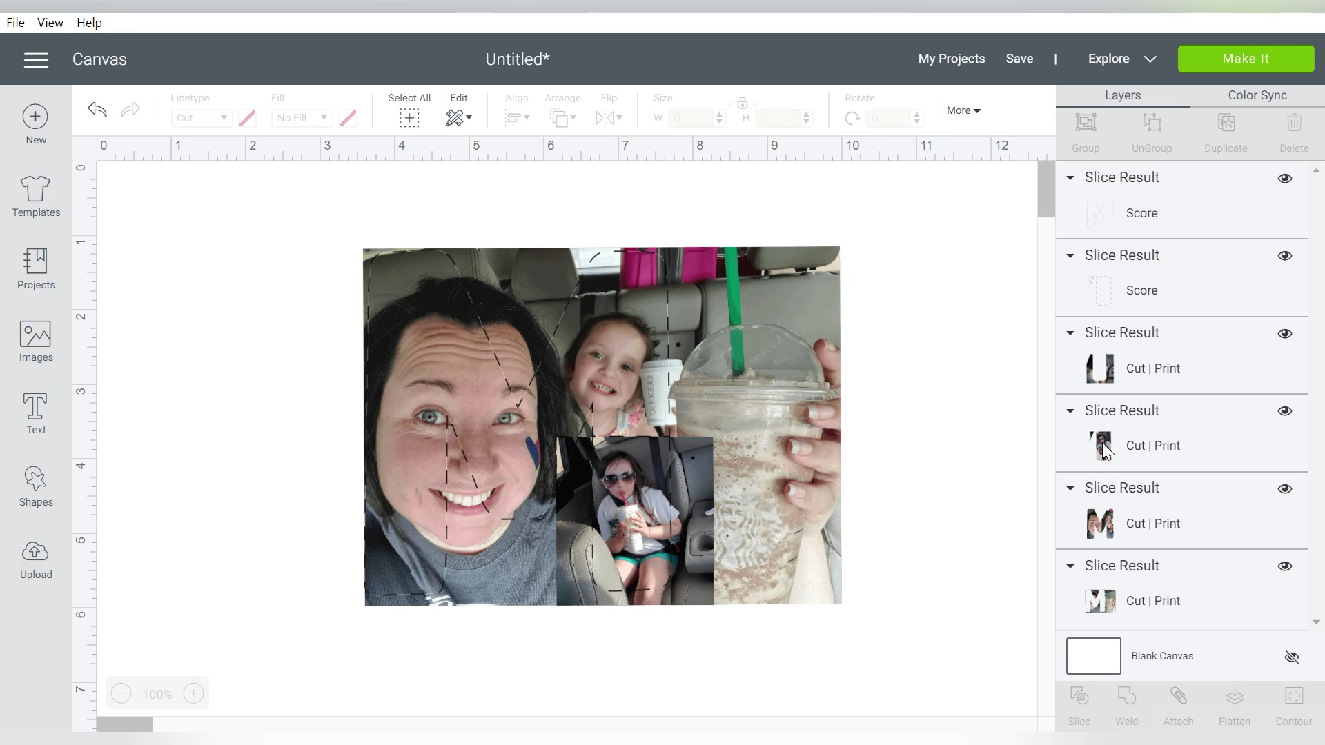
# - Delete the small score outline, dashed M outline, U-shaped leftover and leftover background piece
pyautogui.click(1099, 287)
pyautogui.press('Delete')
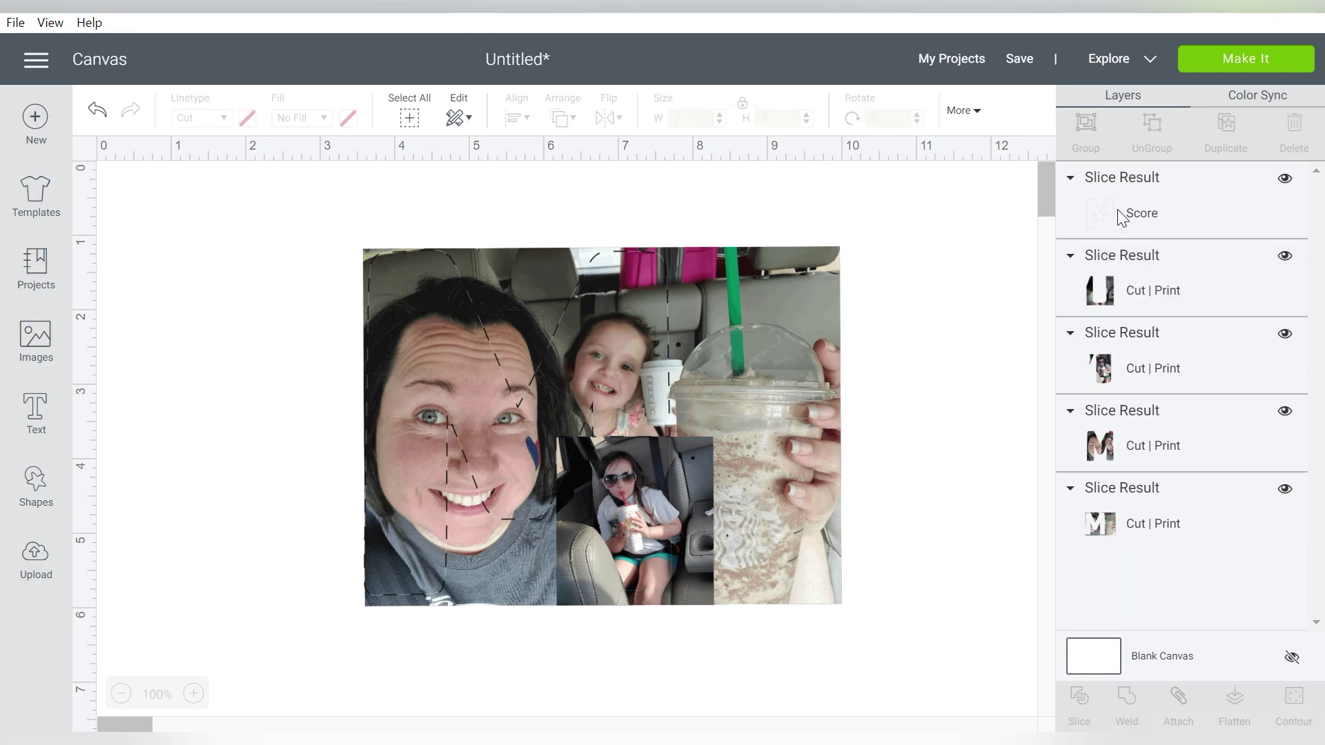
pyautogui.click(1116, 210)
pyautogui.press('Delete')
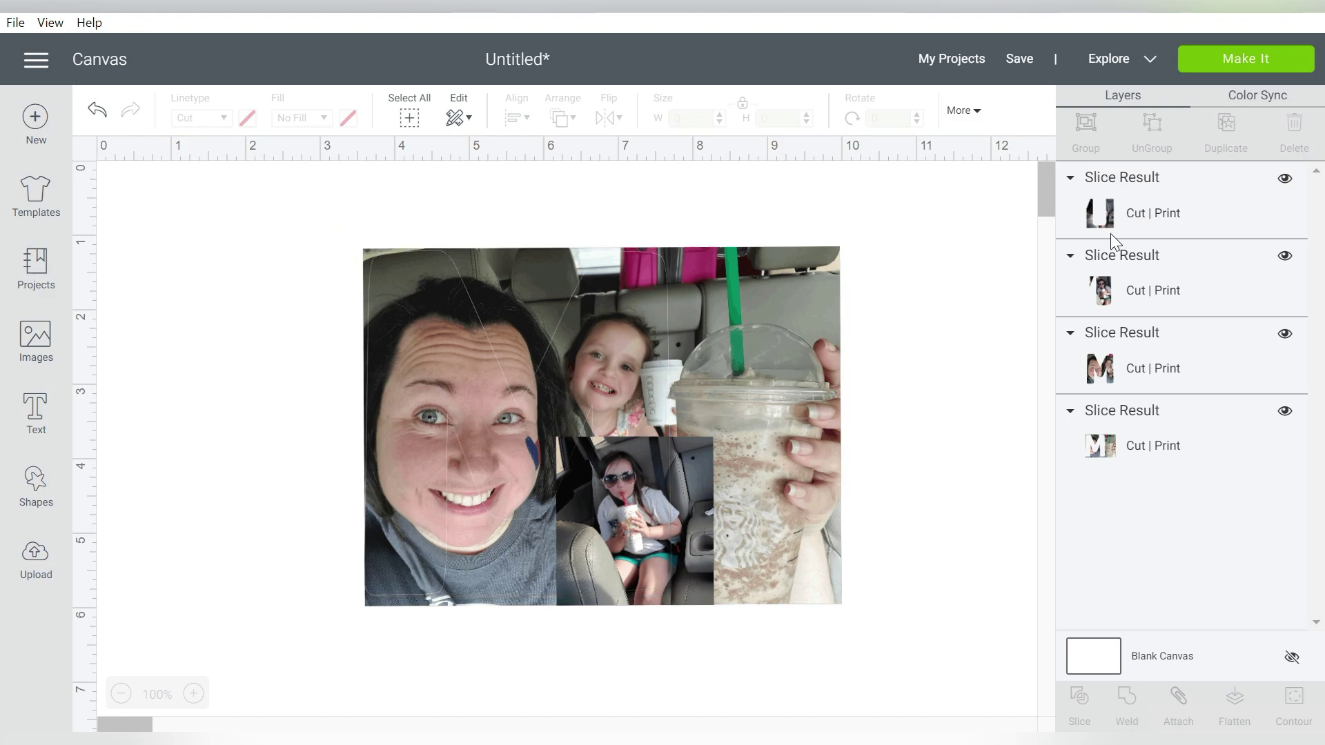
pyautogui.click(1111, 203)
pyautogui.press('Delete')
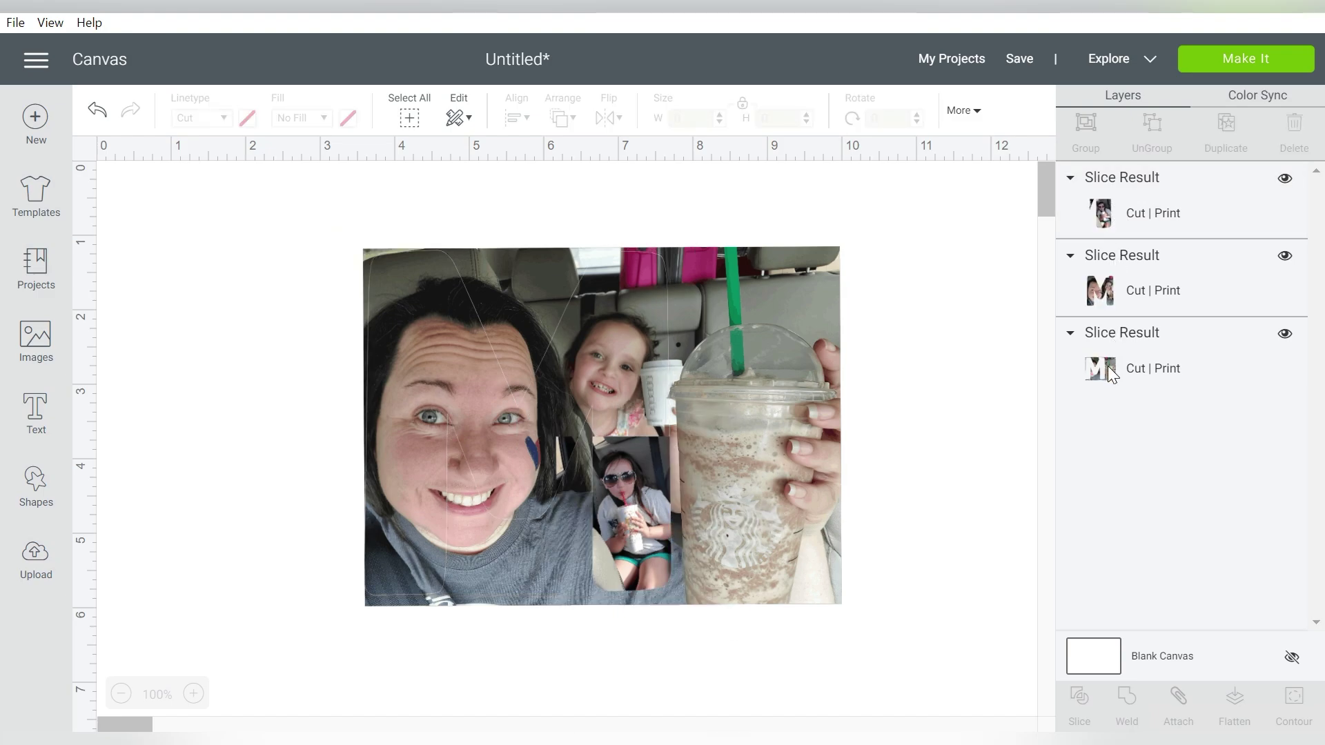
pyautogui.click(1110, 369)
pyautogui.press('Delete')
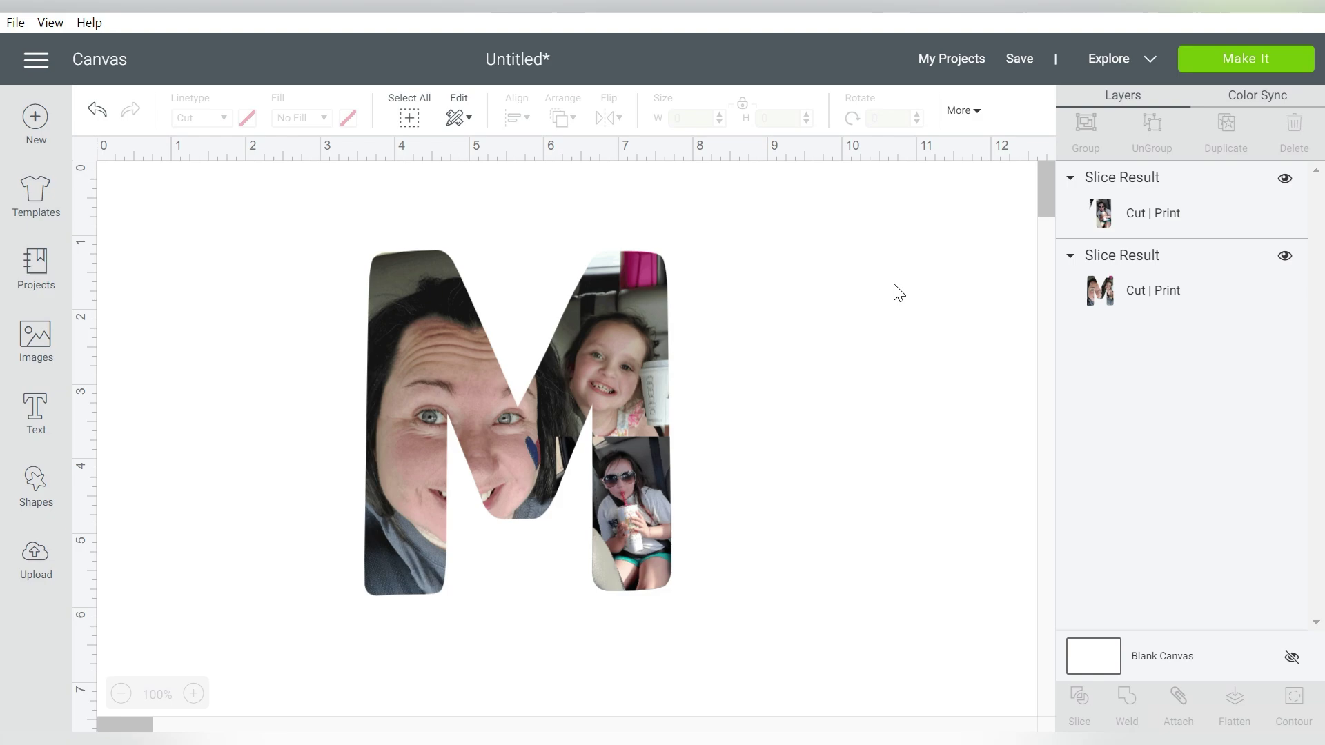